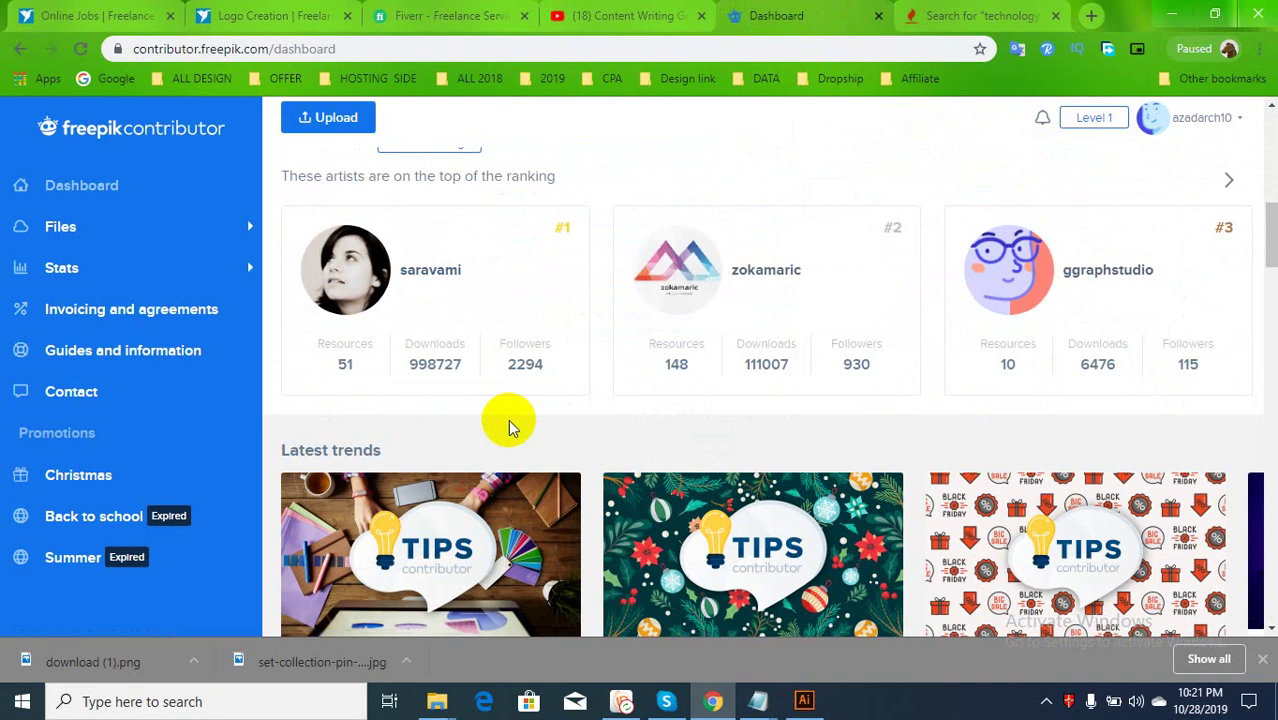
# View the Logo Creation | Freelancer contest brief, then return to the Technology-01.eps podium mockup
pyautogui.scroll(5, 508, 418)
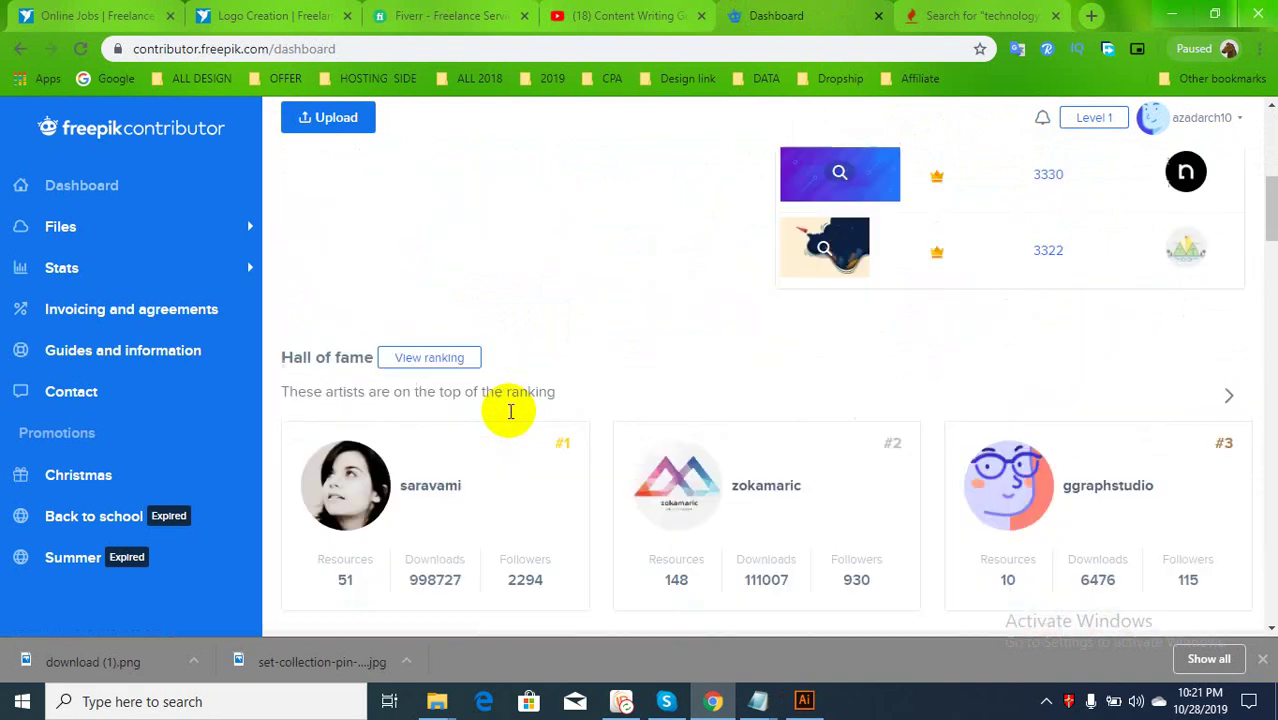
pyautogui.click(320, 16)
pyautogui.click(402, 376)
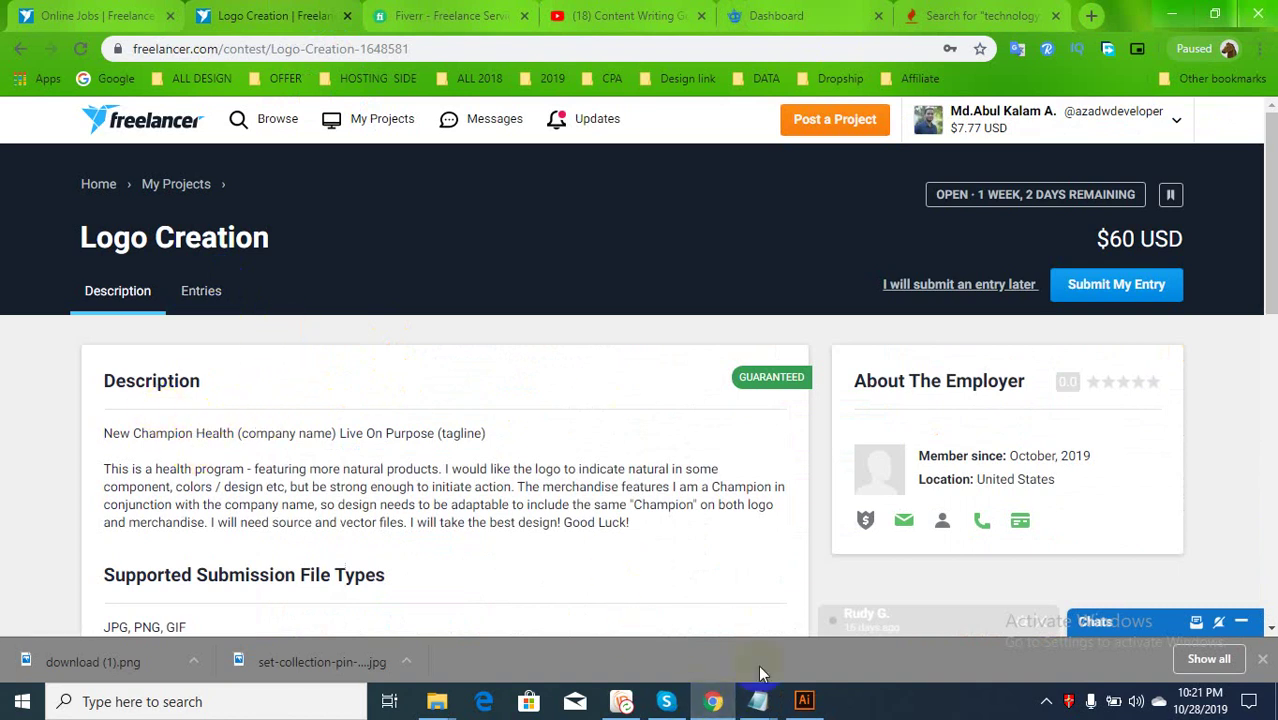
pyautogui.click(804, 700)
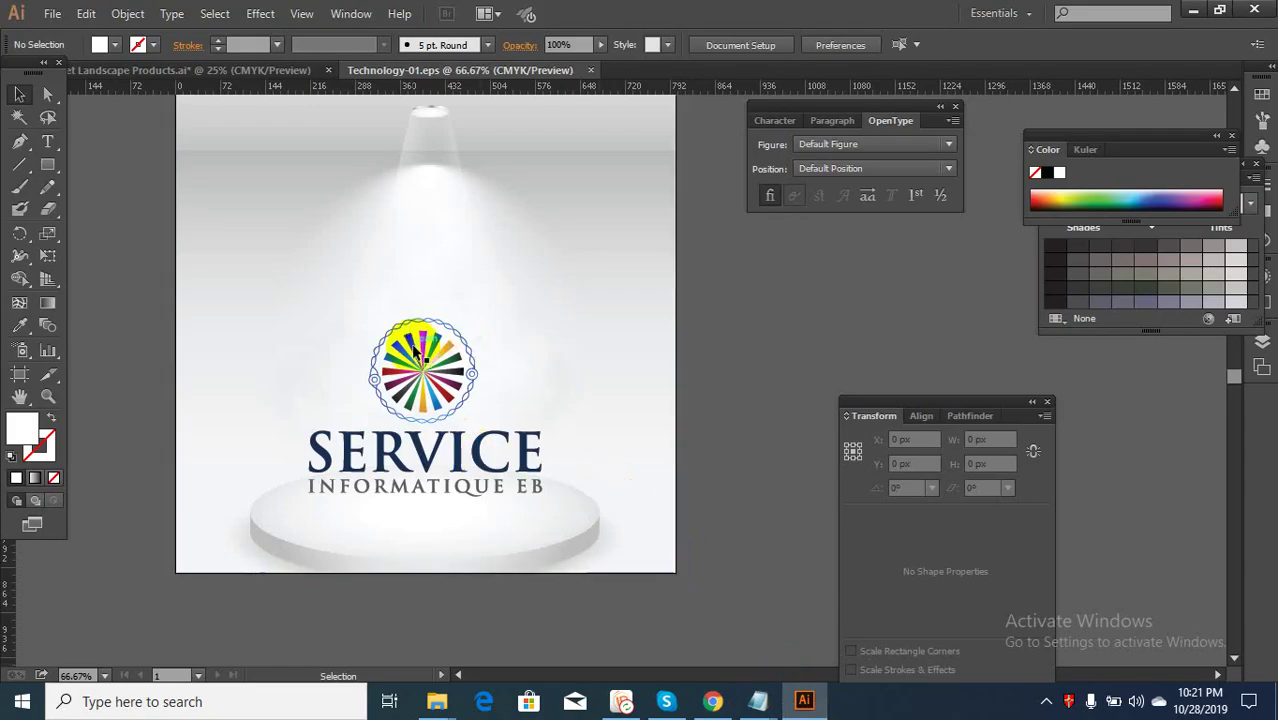
# Delete the SERVICE logo from the podium mockup and check the artboard bounds
pyautogui.moveTo(730, 350); pyautogui.dragTo(307, 538)
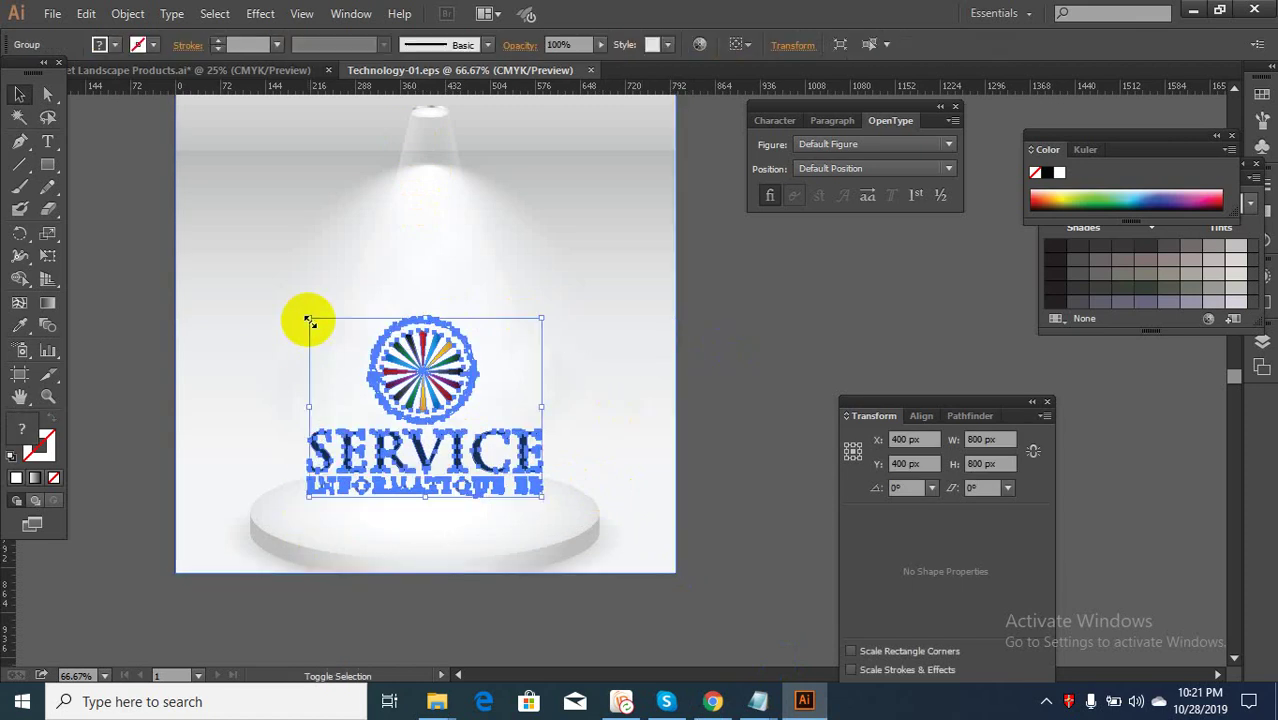
pyautogui.press('Delete')
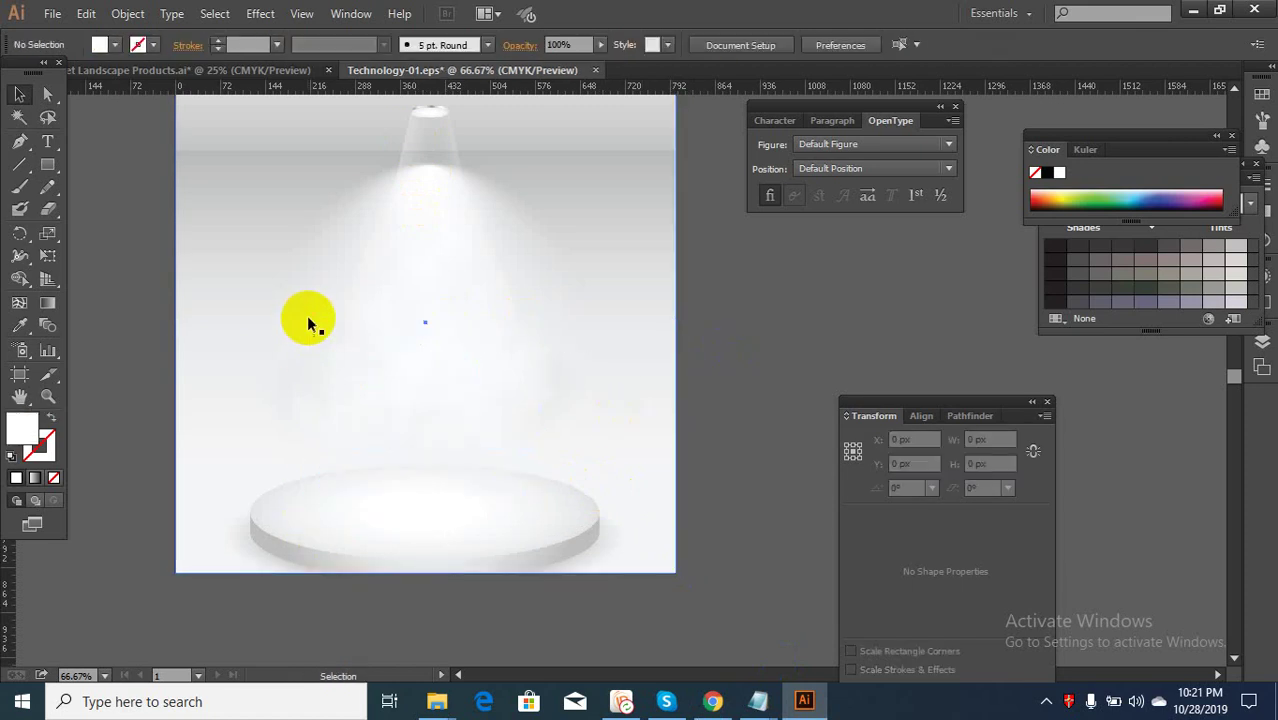
pyautogui.scroll(-1, 345, 340)
pyautogui.click(20, 376)
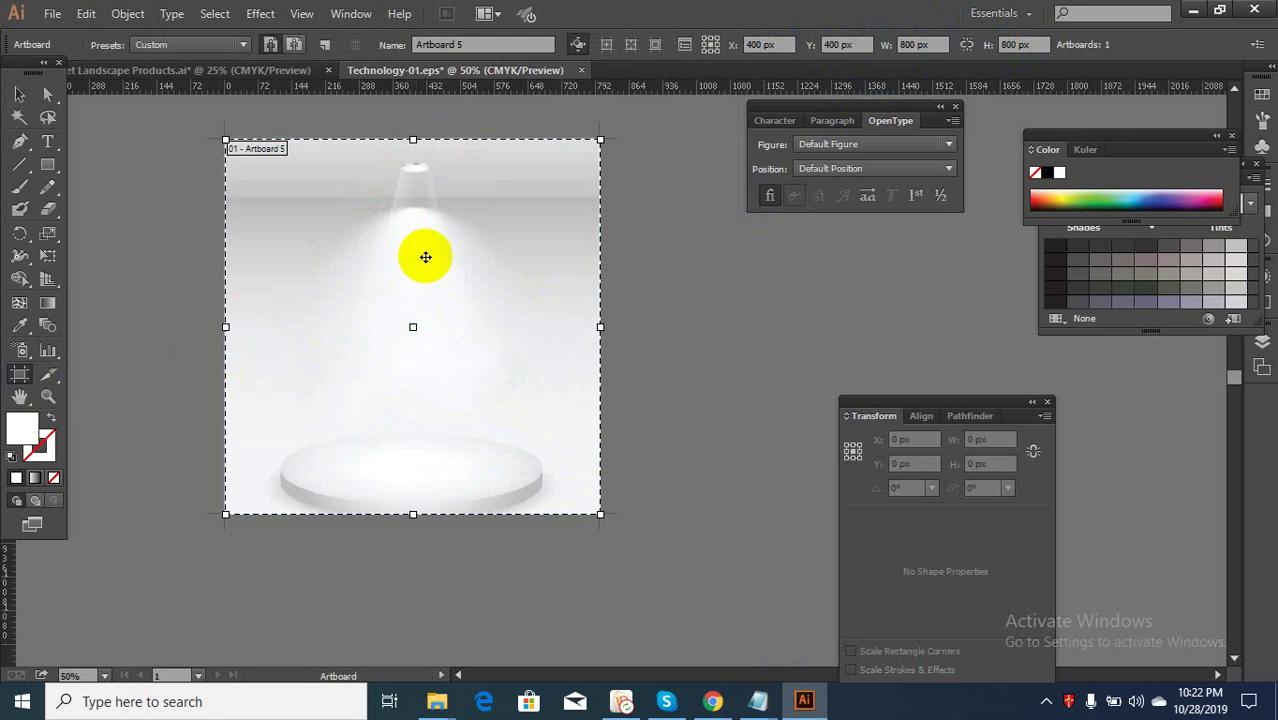
pyautogui.click(19, 94)
# Select the podium background group, undoing a trial move, then return to Landscape Products.ai
pyautogui.click(313, 283)
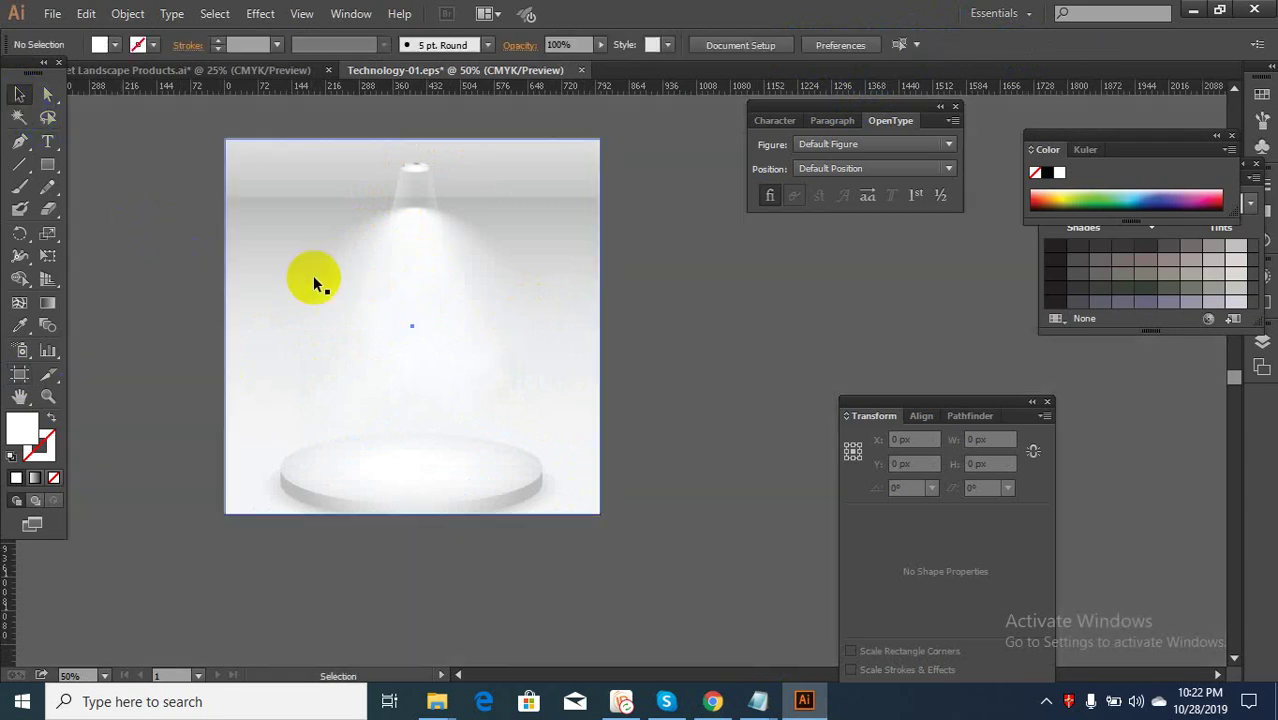
pyautogui.click(153, 270)
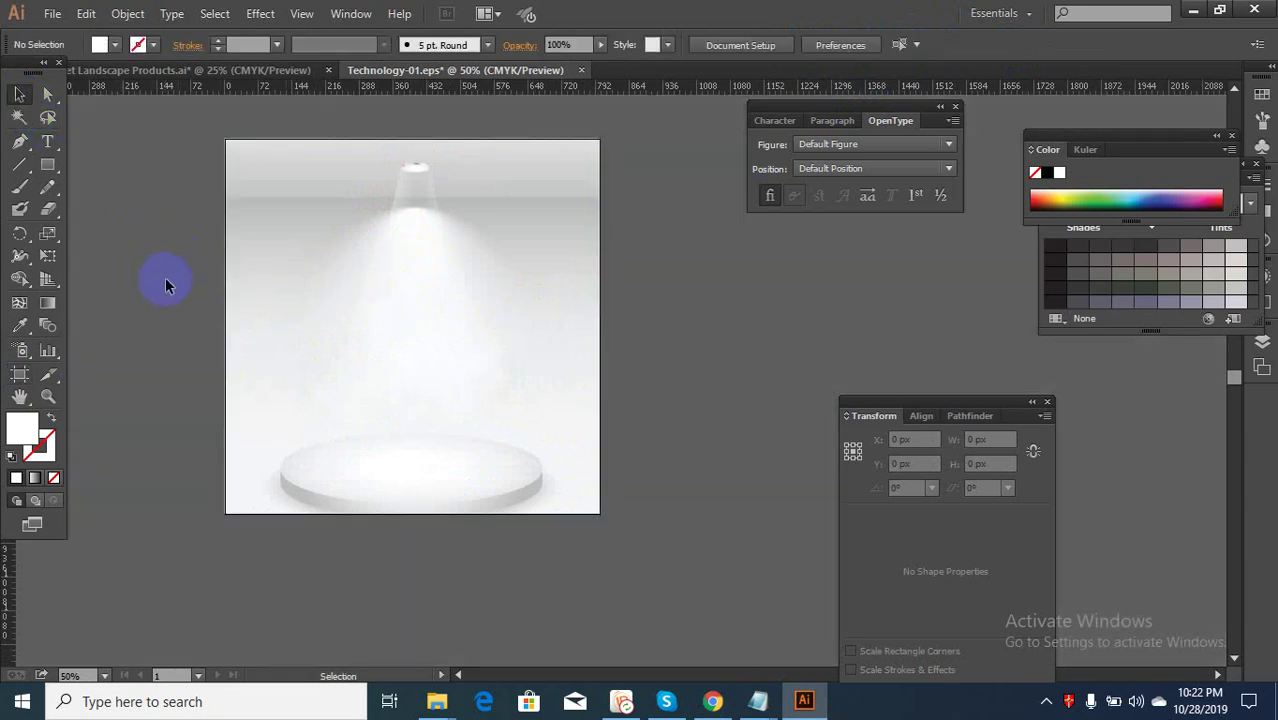
pyautogui.moveTo(465, 314); pyautogui.dragTo(545, 316)
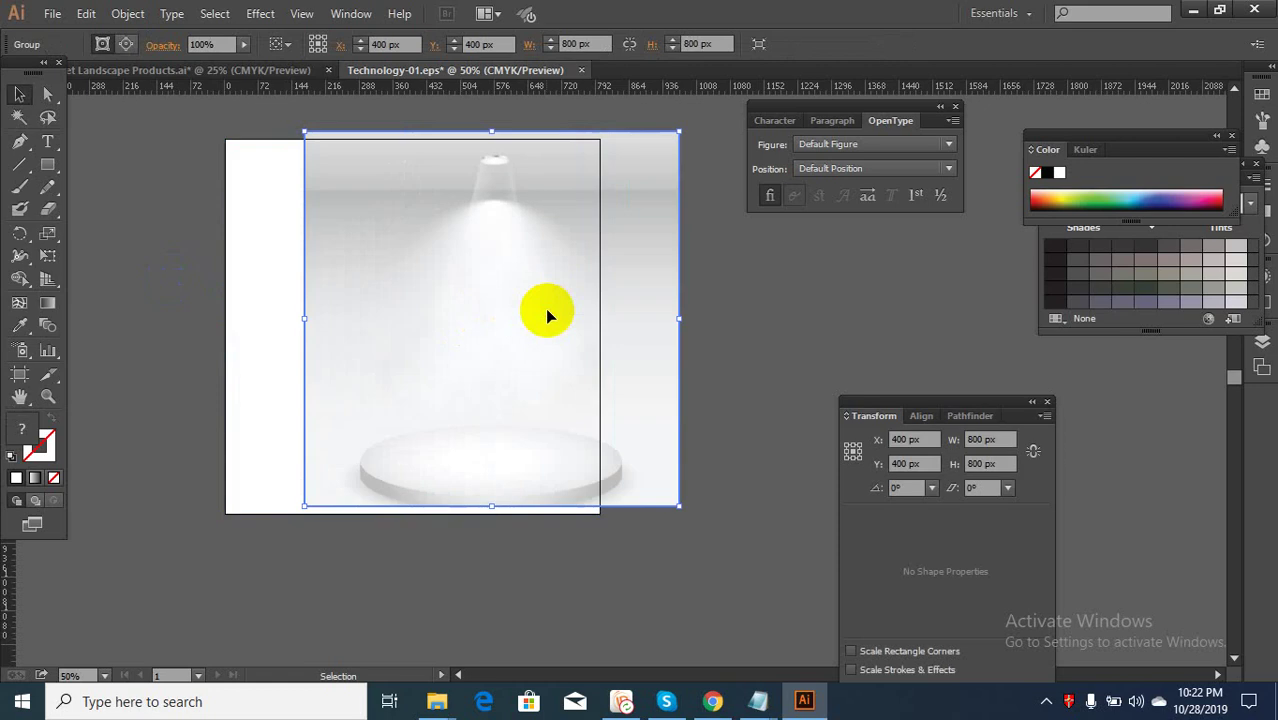
pyautogui.hotkey('ctrl', 'z')
pyautogui.click(662, 352)
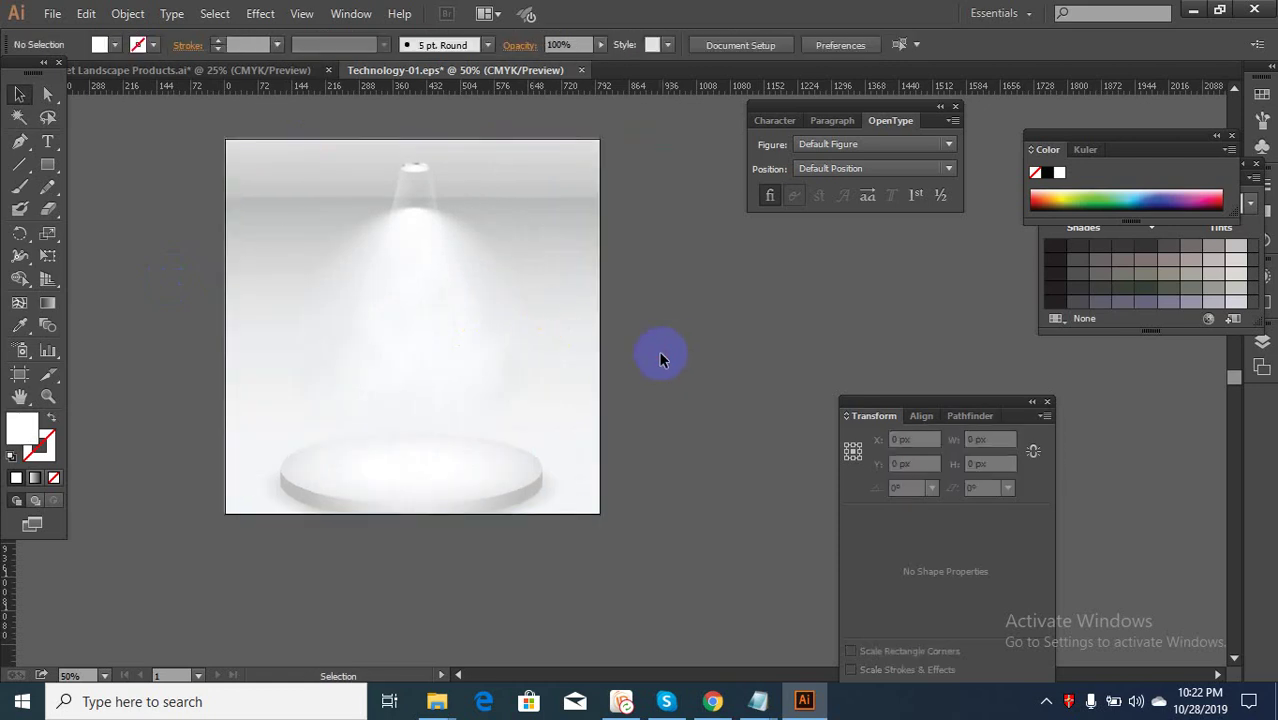
pyautogui.click(501, 328)
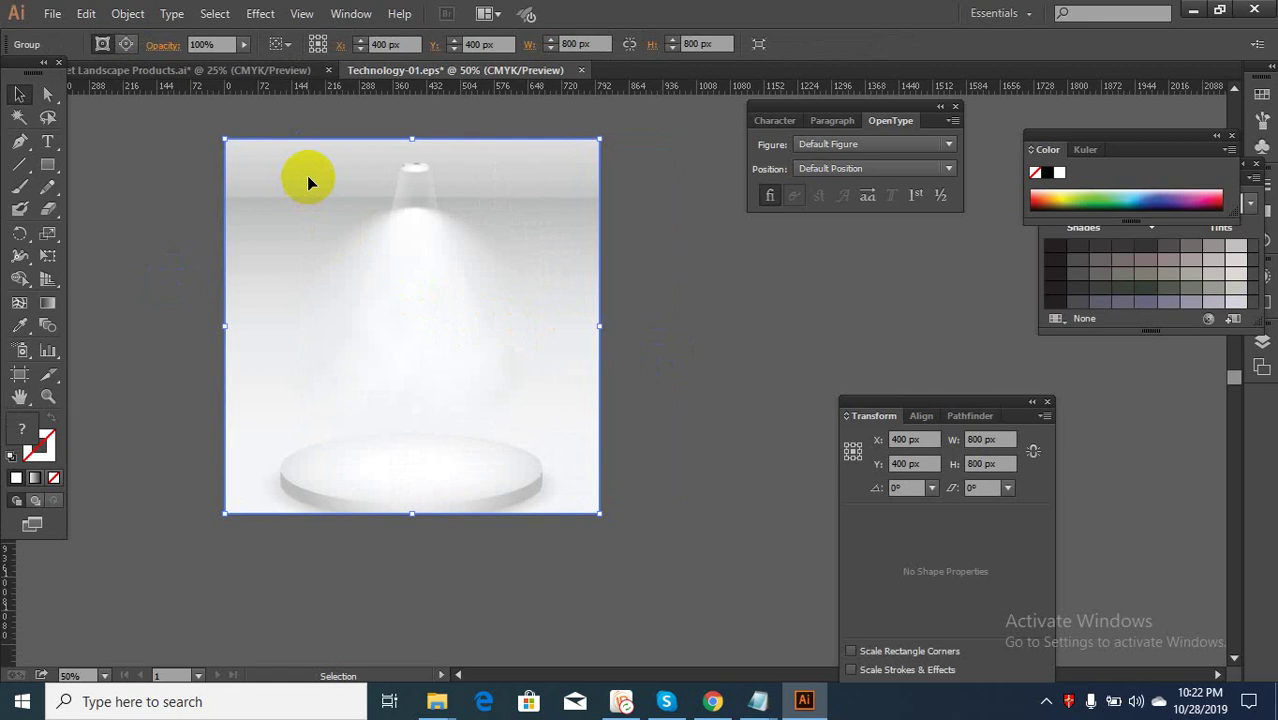
pyautogui.click(183, 71)
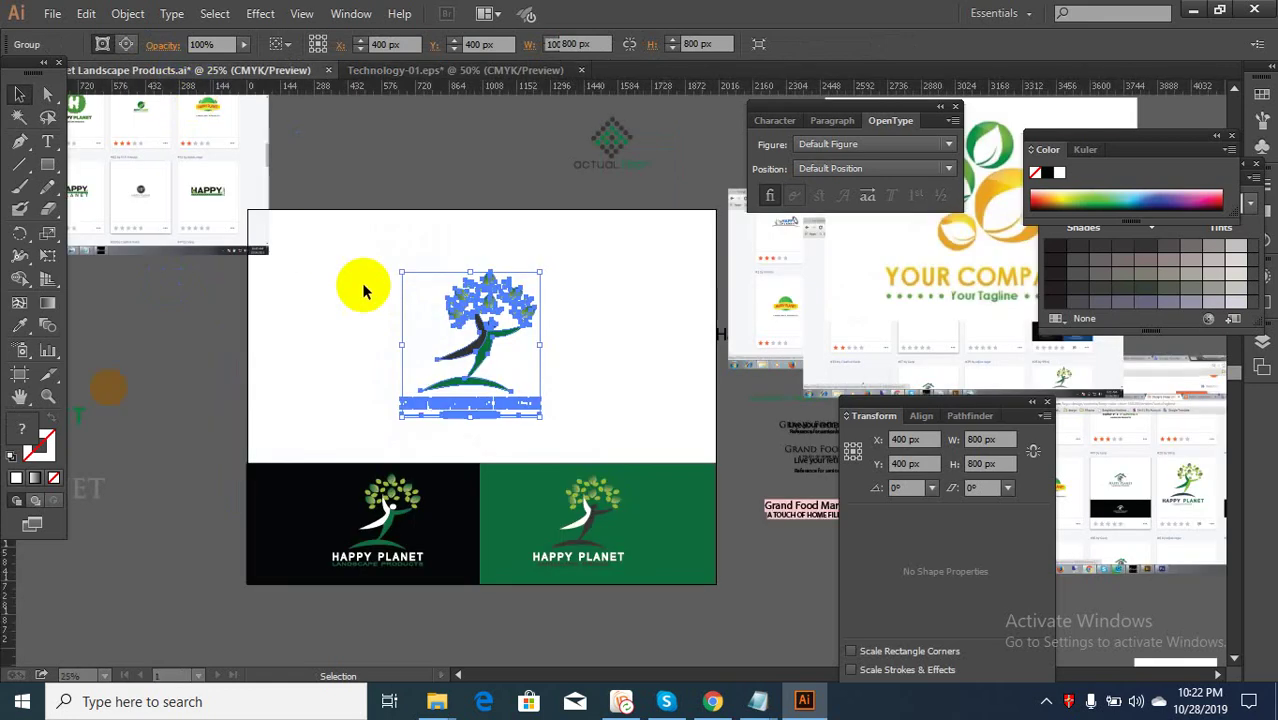
# Carry the tree logo into the podium mockup and scale it down above the podium
pyautogui.click(504, 318)
pyautogui.moveTo(550, 88); pyautogui.dragTo(437, 312)
pyautogui.moveTo(542, 188); pyautogui.dragTo(425, 385)
pyautogui.click(727, 390)
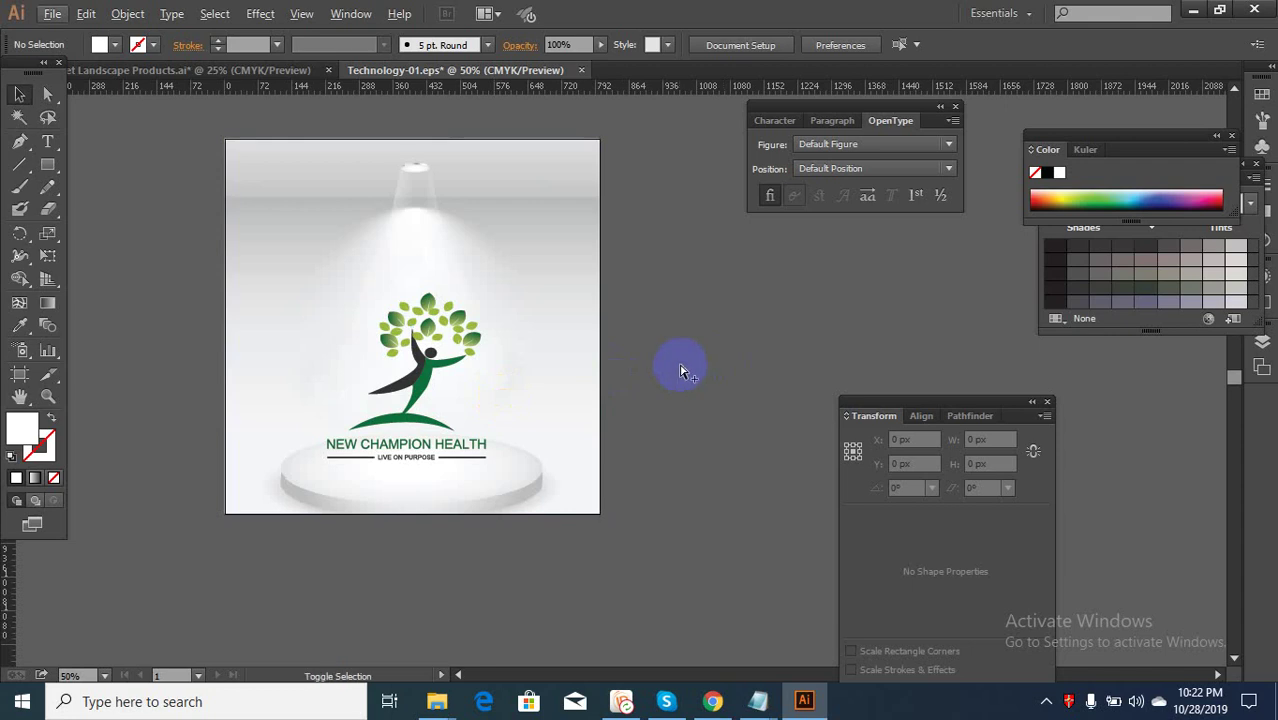
pyautogui.hotkey('ctrl', 'alt', 'shift', 's')
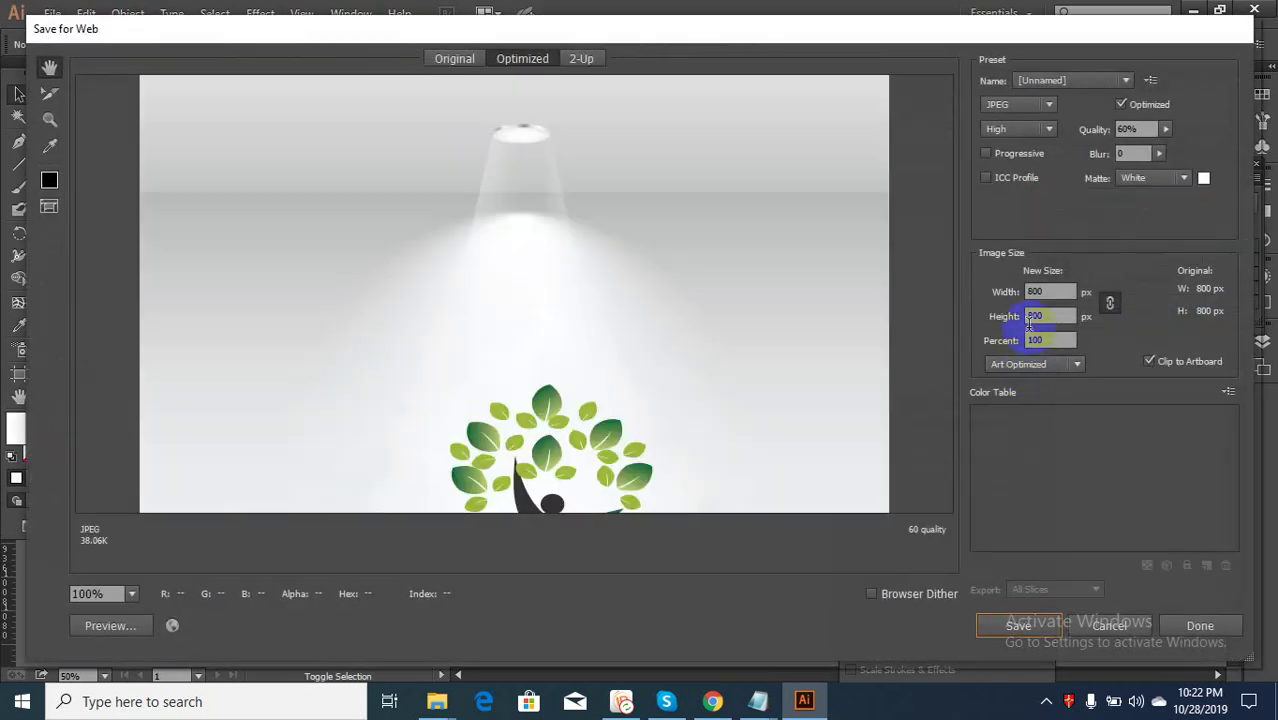
# Set the Save for Web JPEG width to 2000 px, then bring up the 99 Design TAG notes
pyautogui.click(1034, 293)
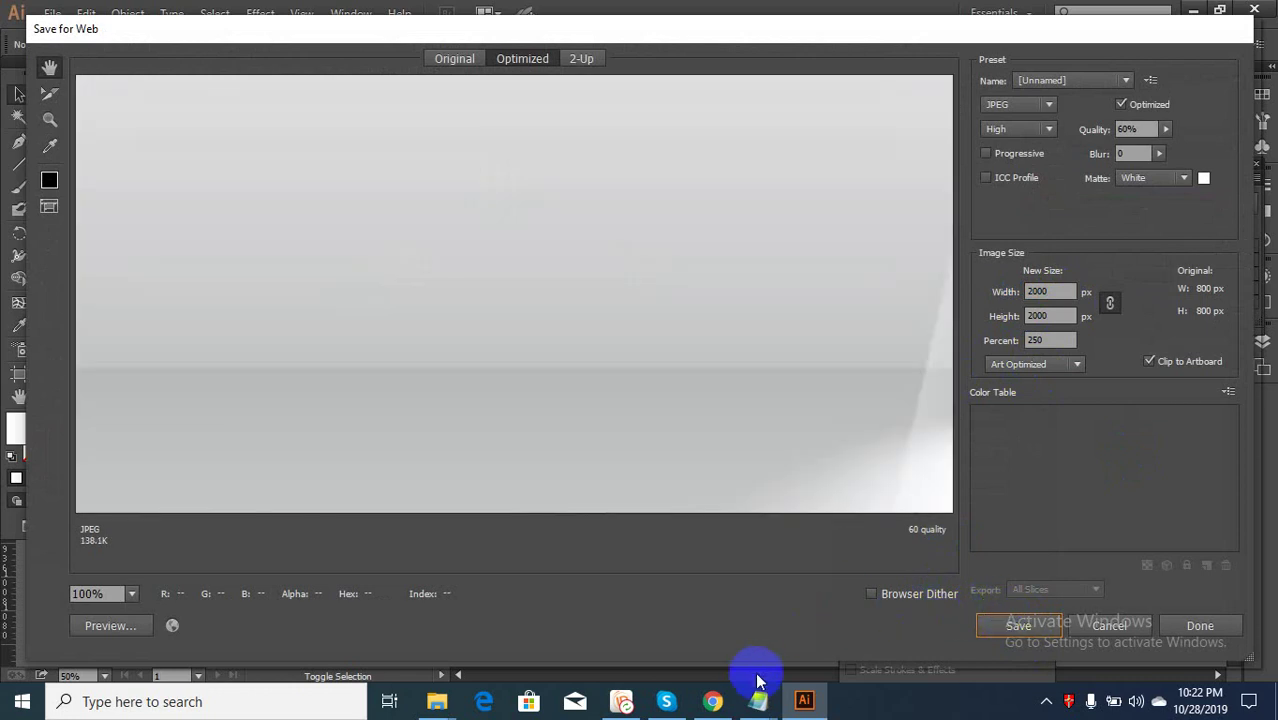
pyautogui.moveTo(758, 700)
pyautogui.click(948, 615)
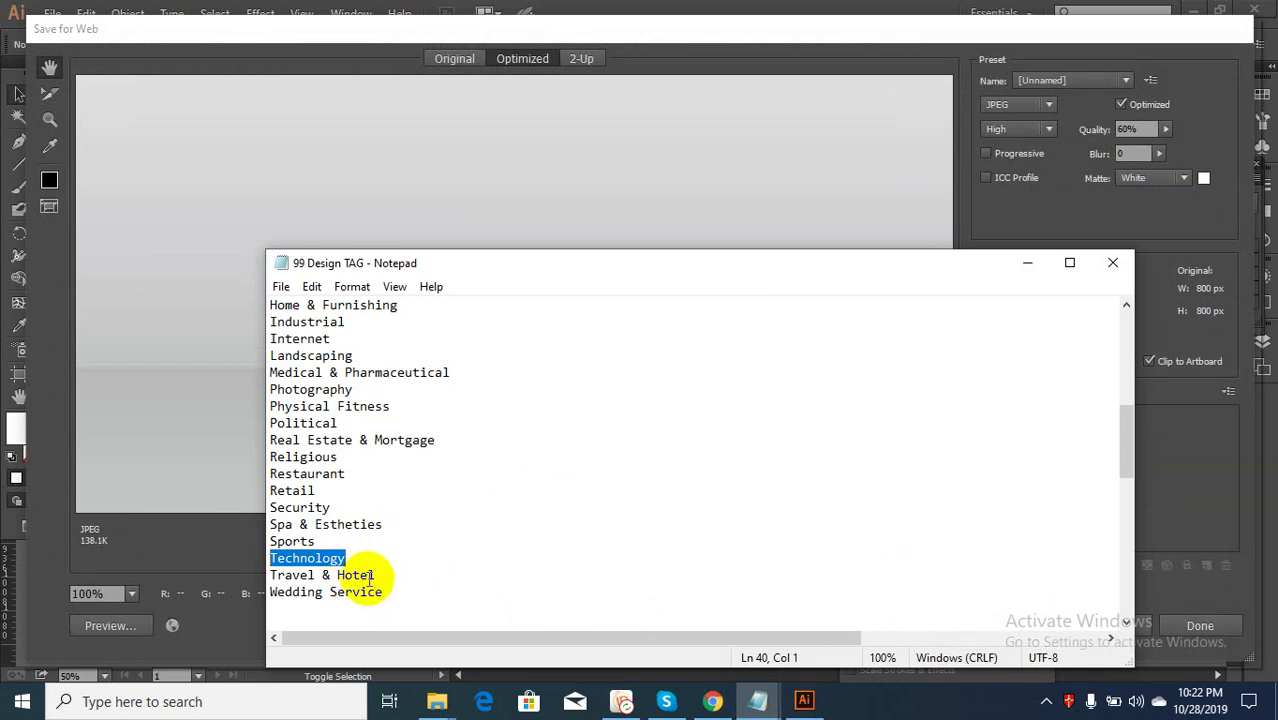
# Scroll through the 99 Design TAG list and select the Physical Fitness category
pyautogui.scroll(1, 368, 577)
pyautogui.scroll(1, 365, 567)
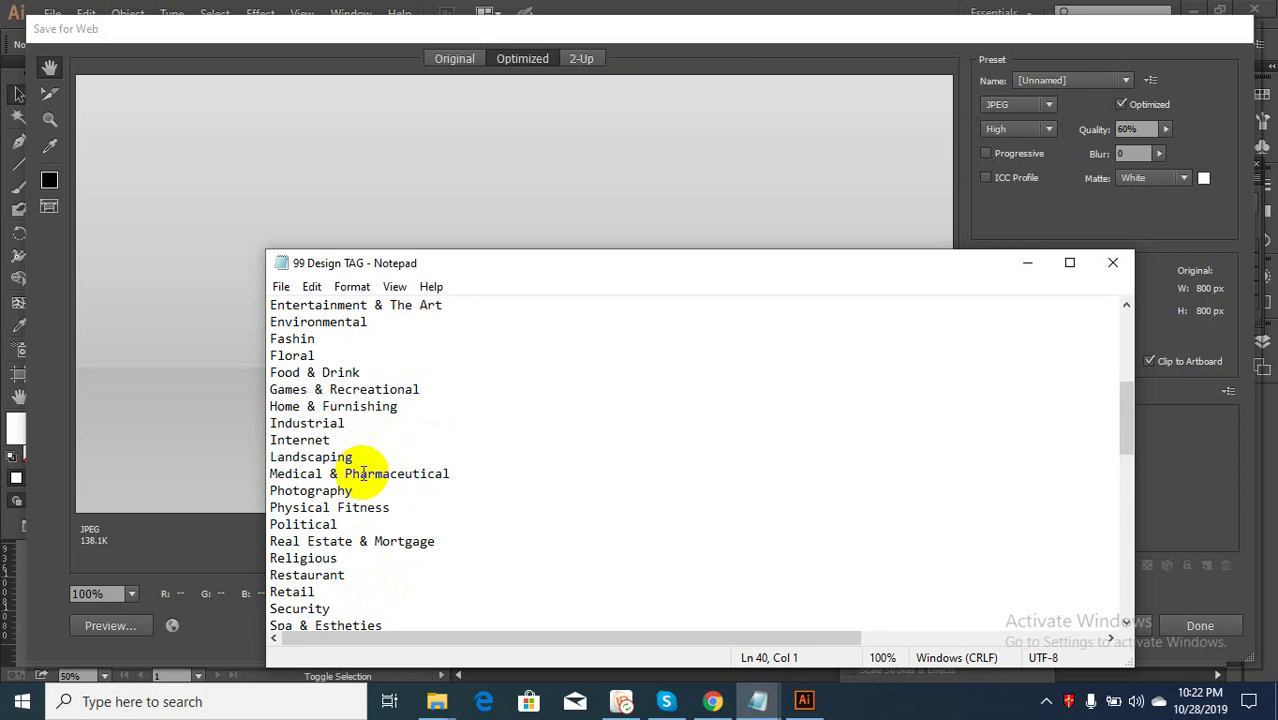
pyautogui.scroll(1, 364, 474)
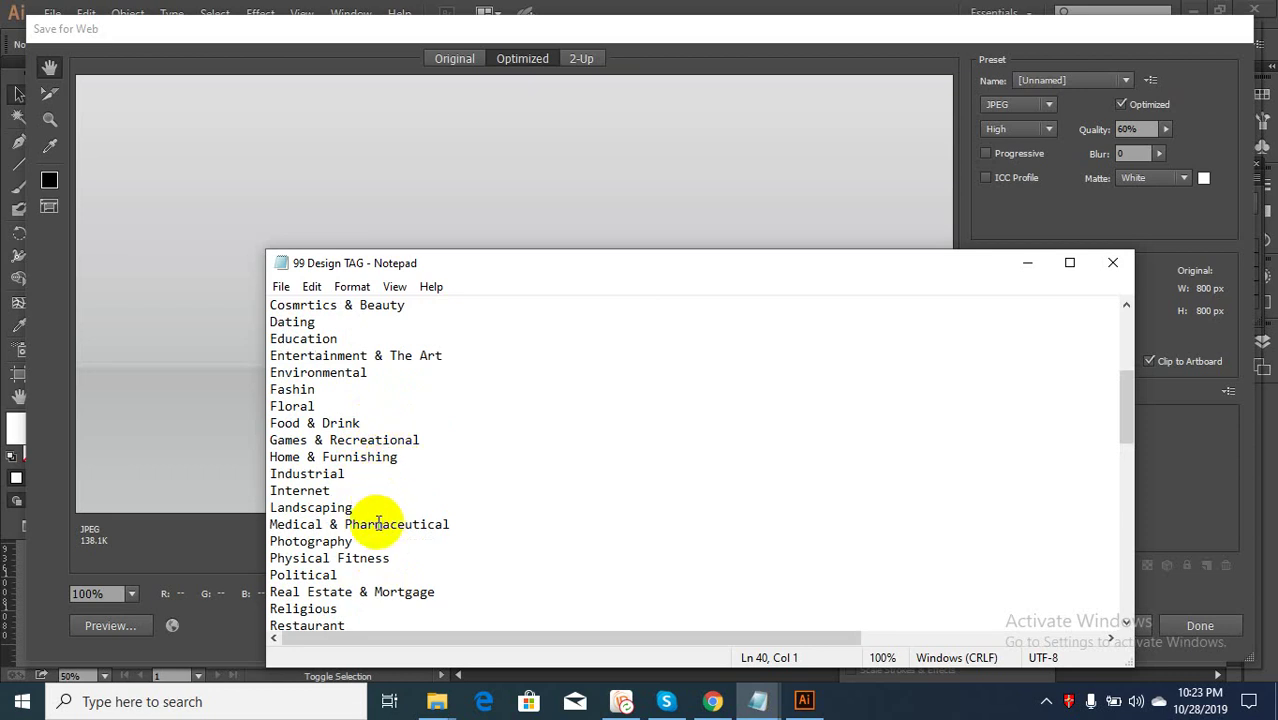
pyautogui.scroll(1, 350, 490)
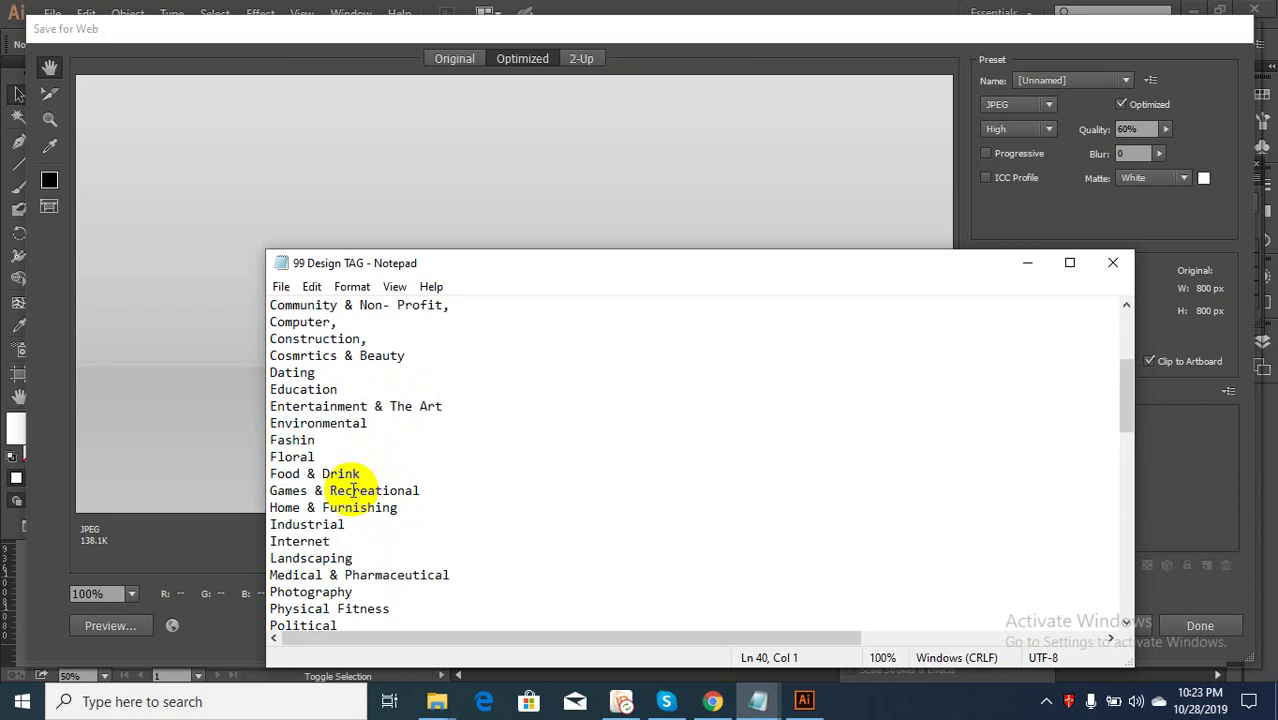
pyautogui.scroll(2, 352, 490)
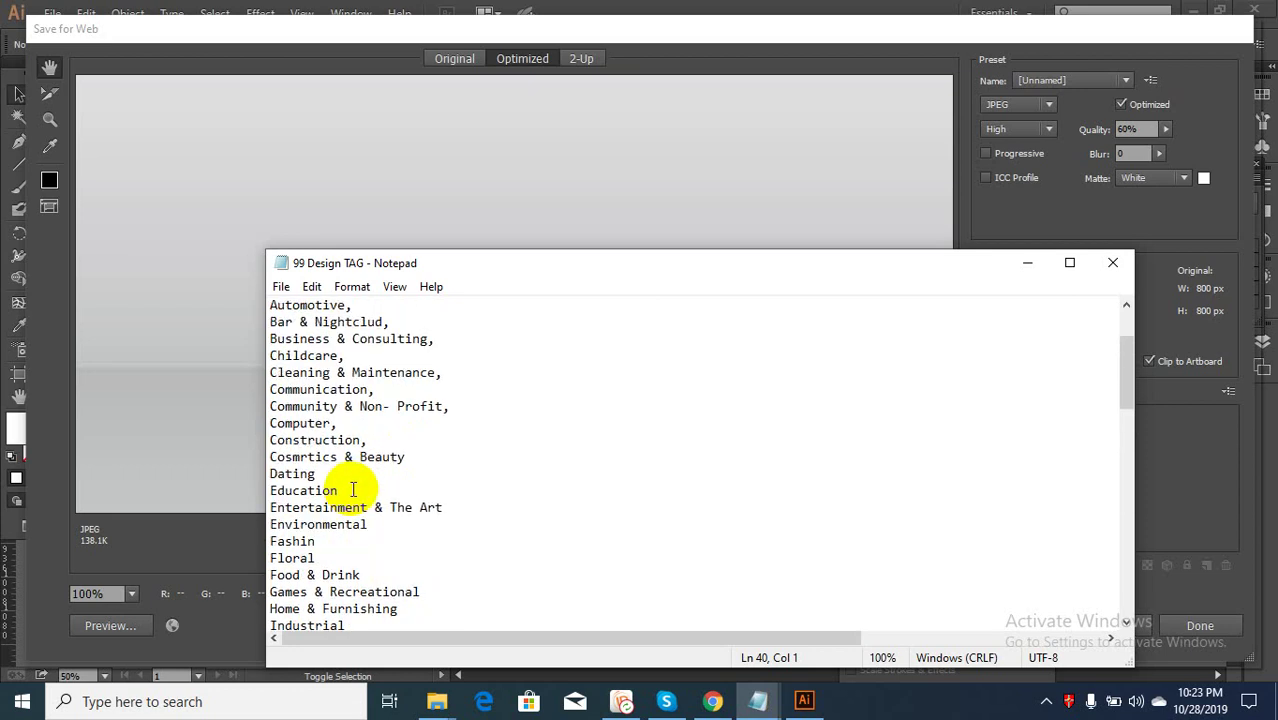
pyautogui.scroll(2, 352, 490)
pyautogui.scroll(-2, 352, 490)
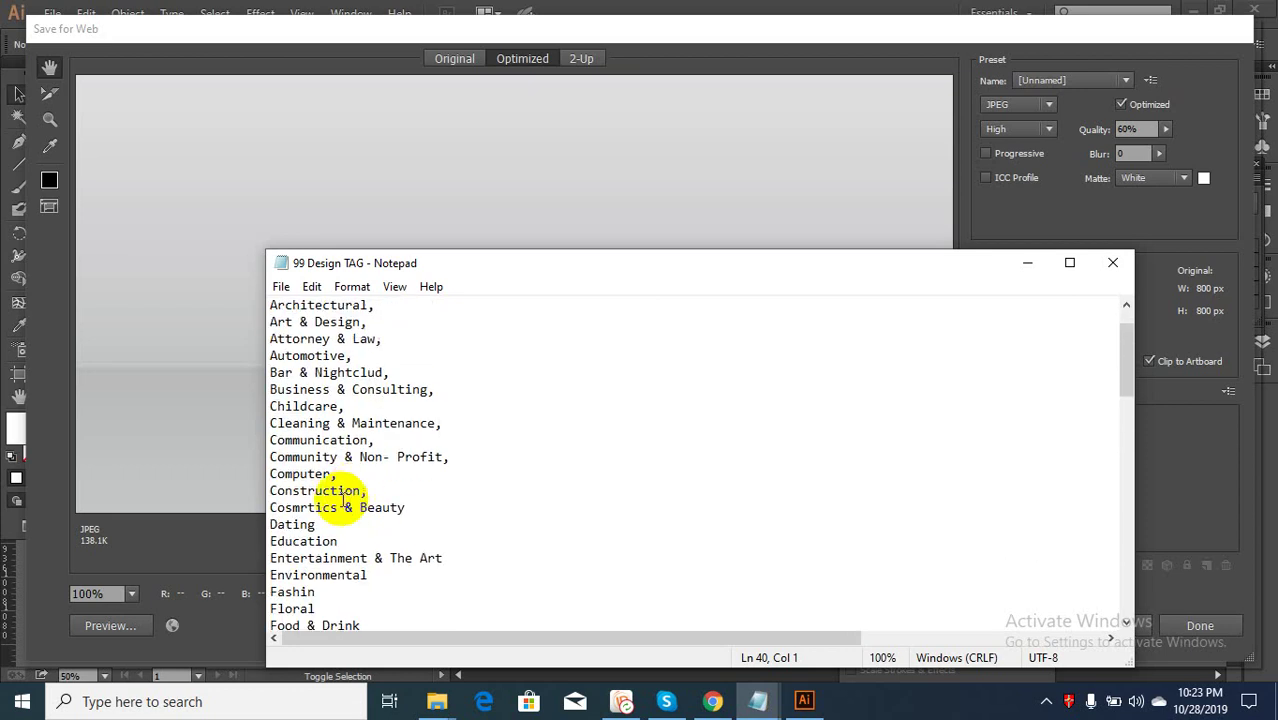
pyautogui.scroll(-1, 352, 522)
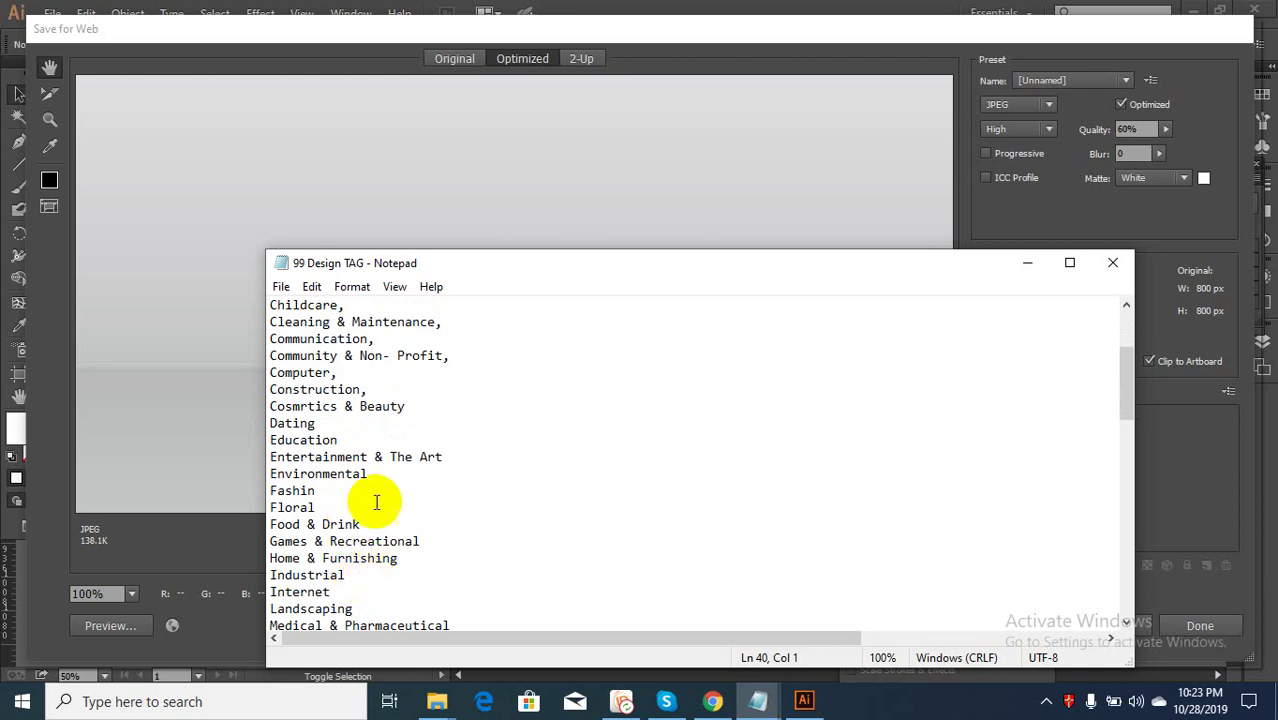
pyautogui.scroll(-1, 377, 503)
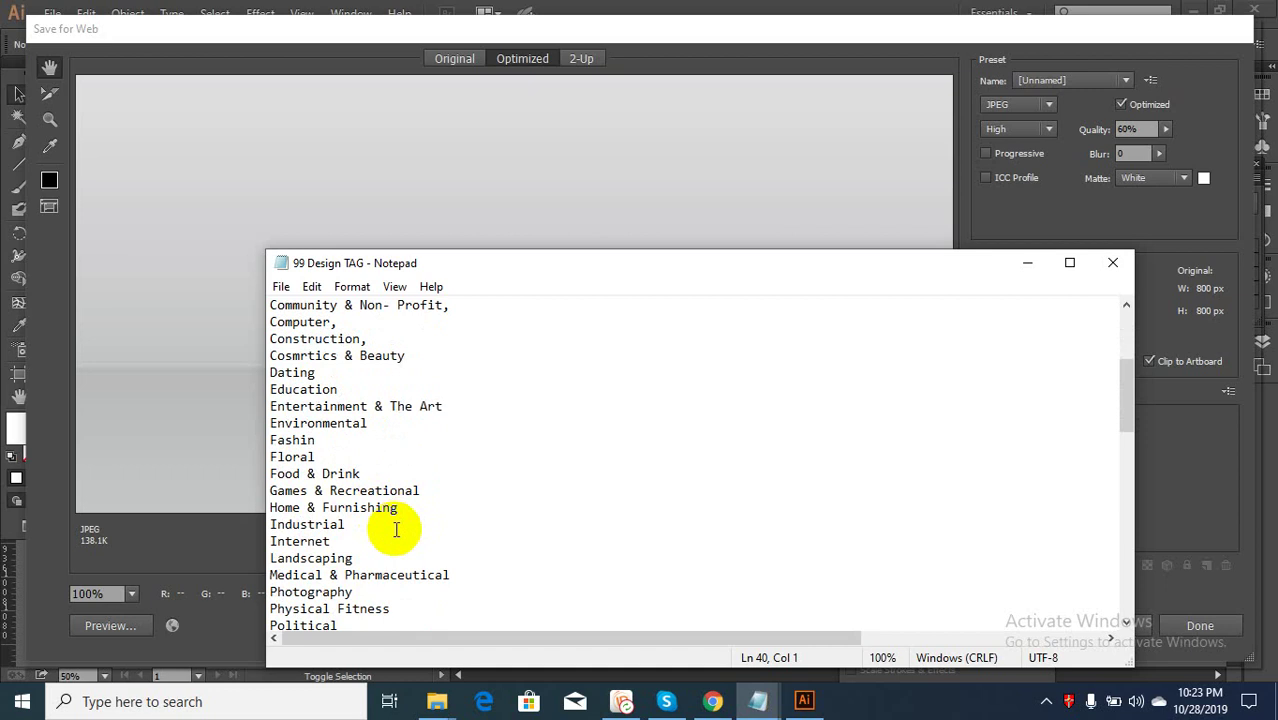
pyautogui.scroll(-1, 395, 525)
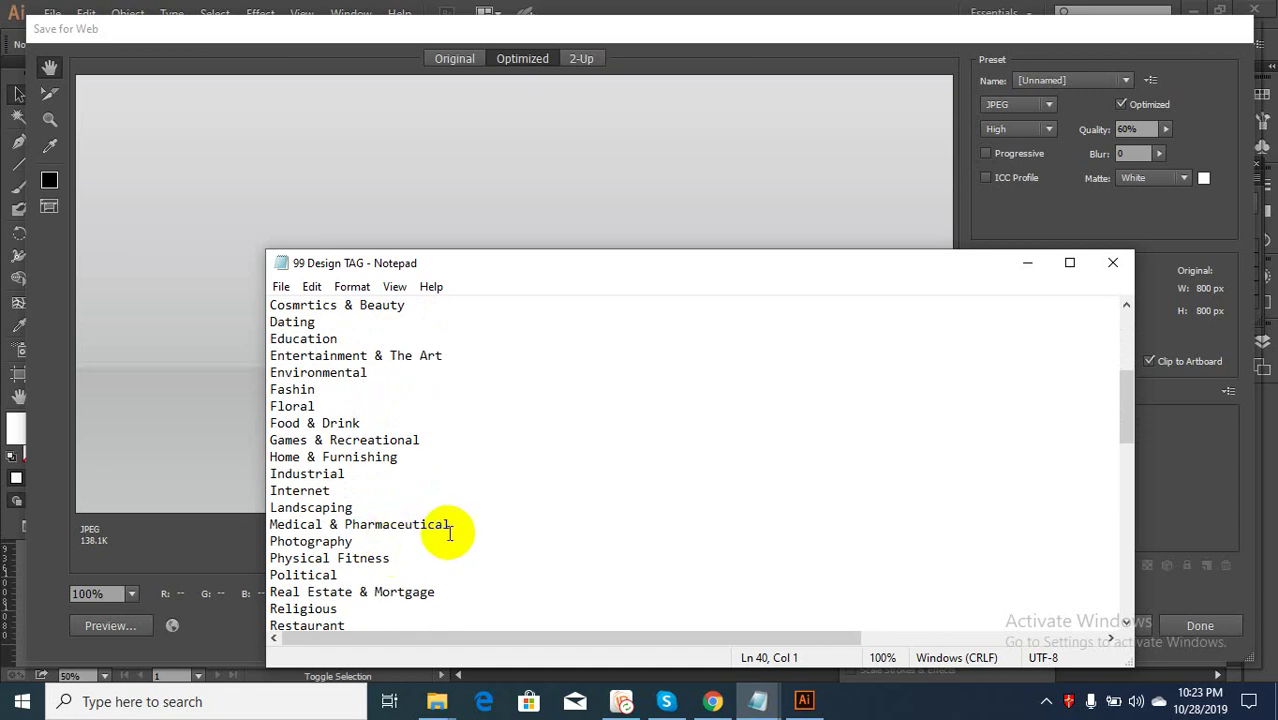
pyautogui.moveTo(406, 560); pyautogui.dragTo(262, 557)
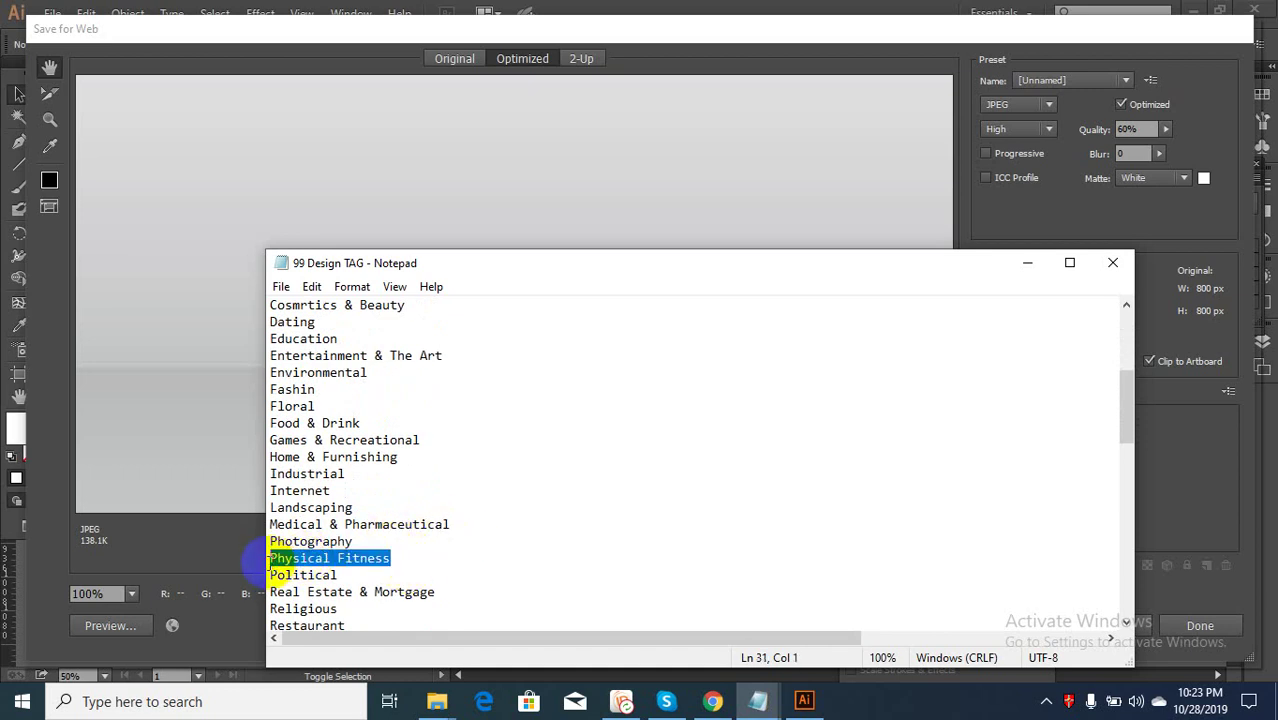
# Select the Food & Drink category line instead and minimize Notepad
pyautogui.scroll(-1, 389, 561)
pyautogui.scroll(-1, 389, 561)
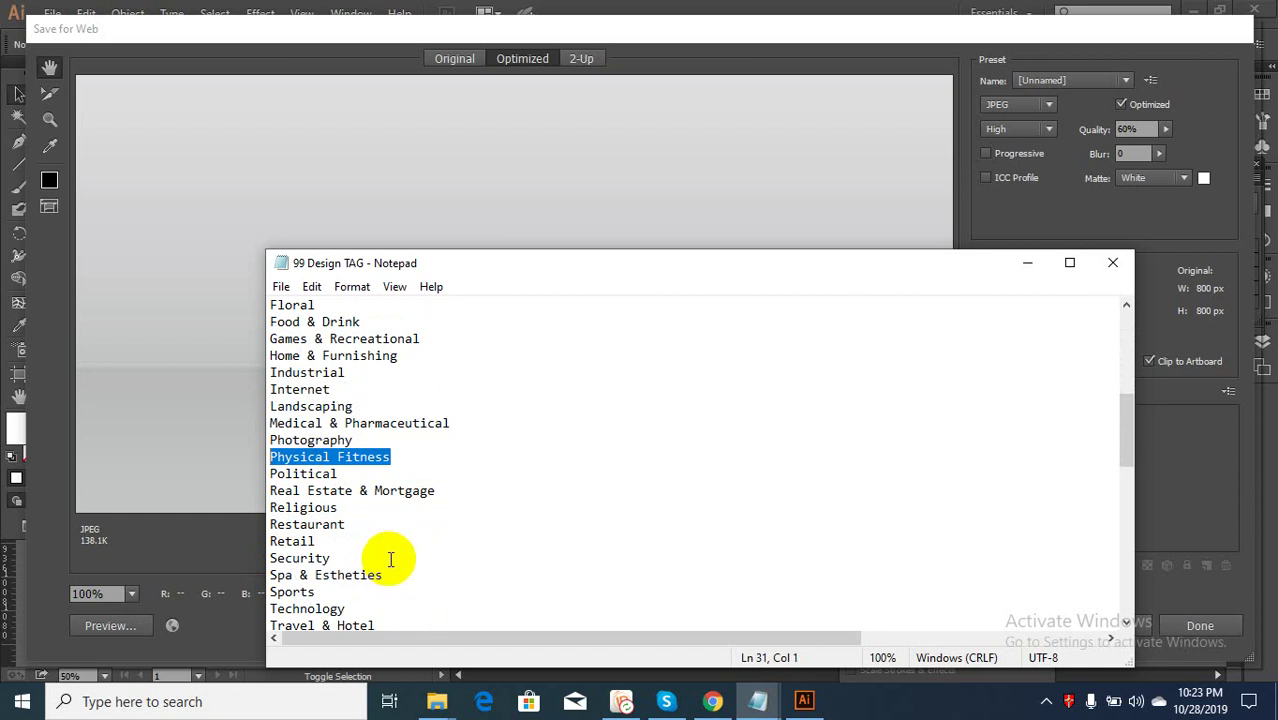
pyautogui.scroll(-1, 389, 561)
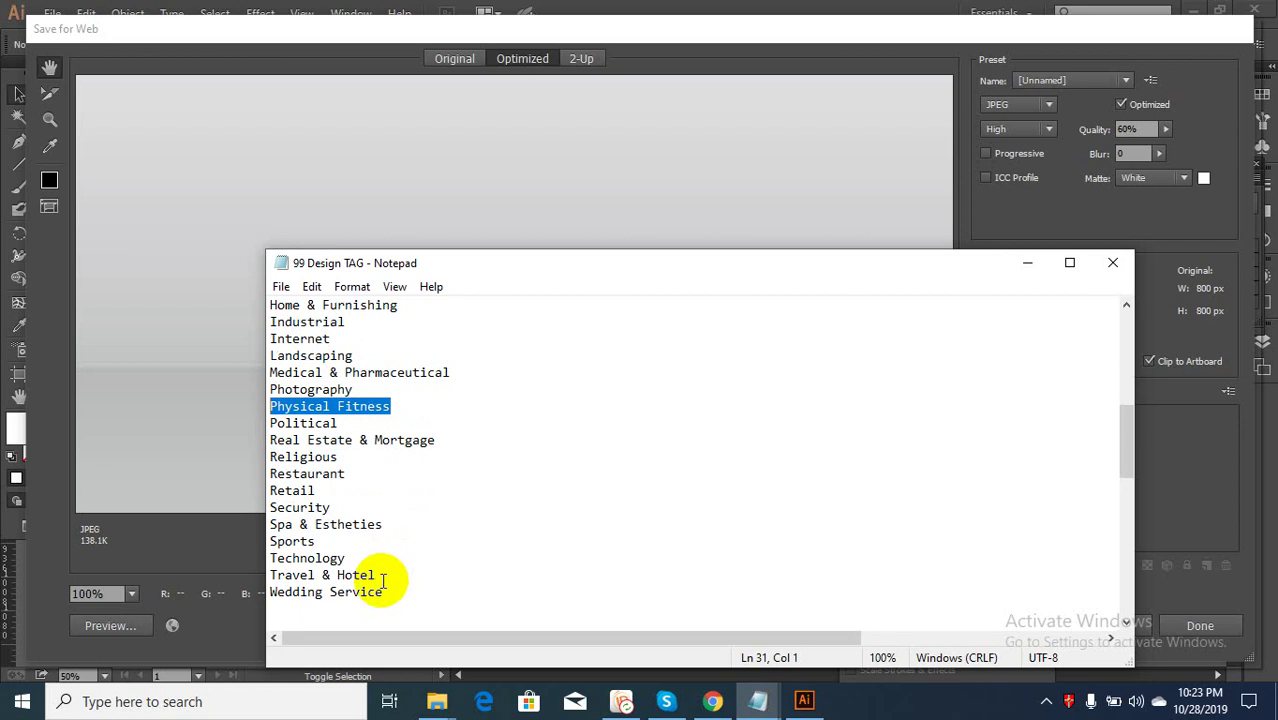
pyautogui.scroll(1, 385, 581)
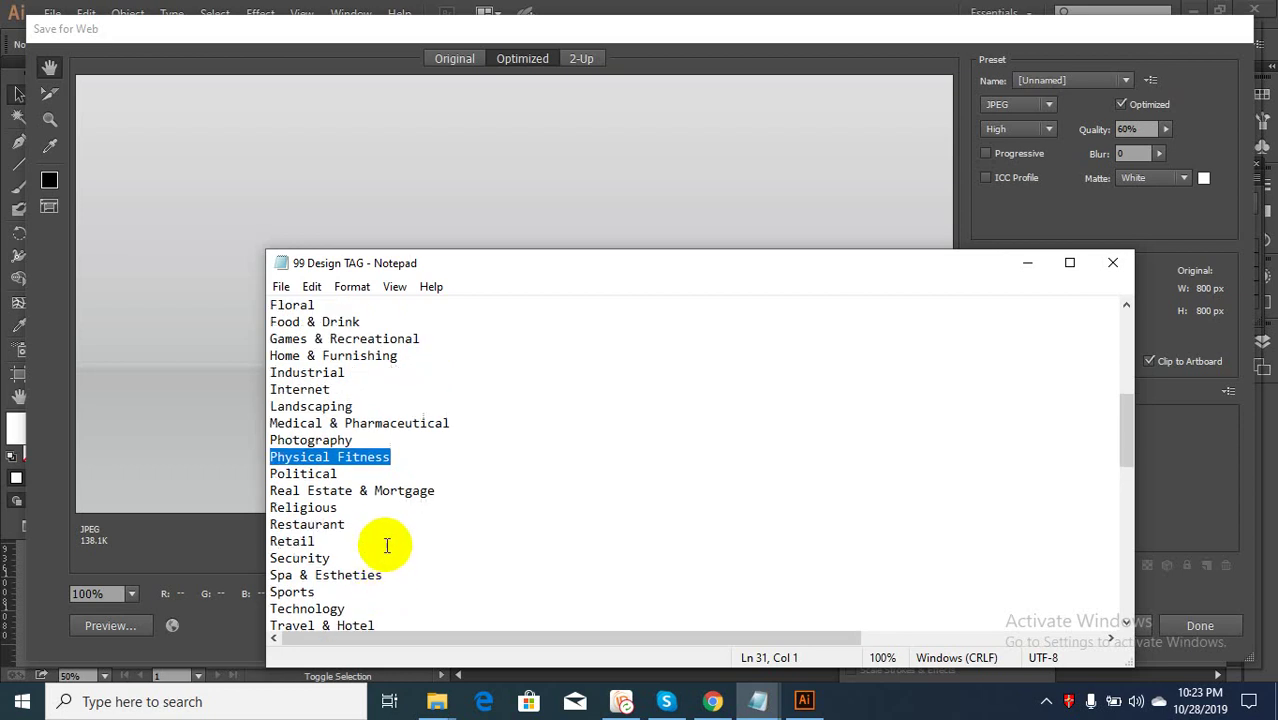
pyautogui.scroll(1, 386, 534)
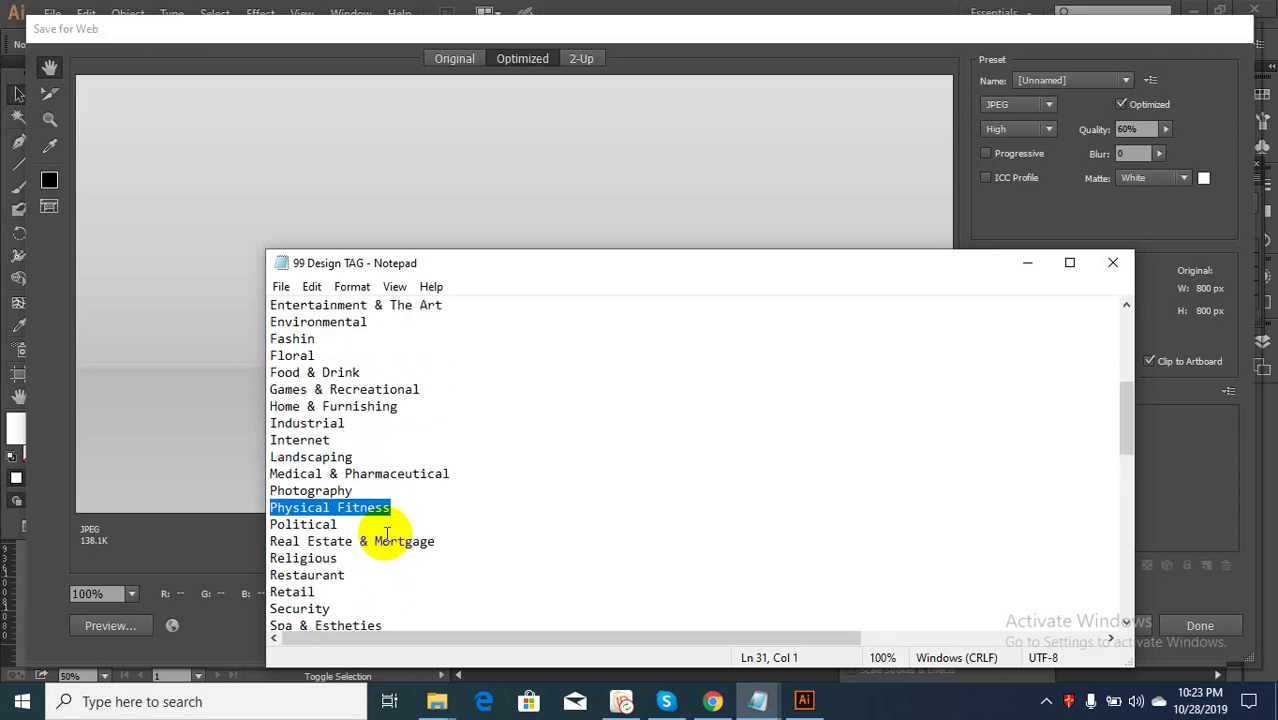
pyautogui.scroll(1, 386, 534)
pyautogui.scroll(1, 386, 534)
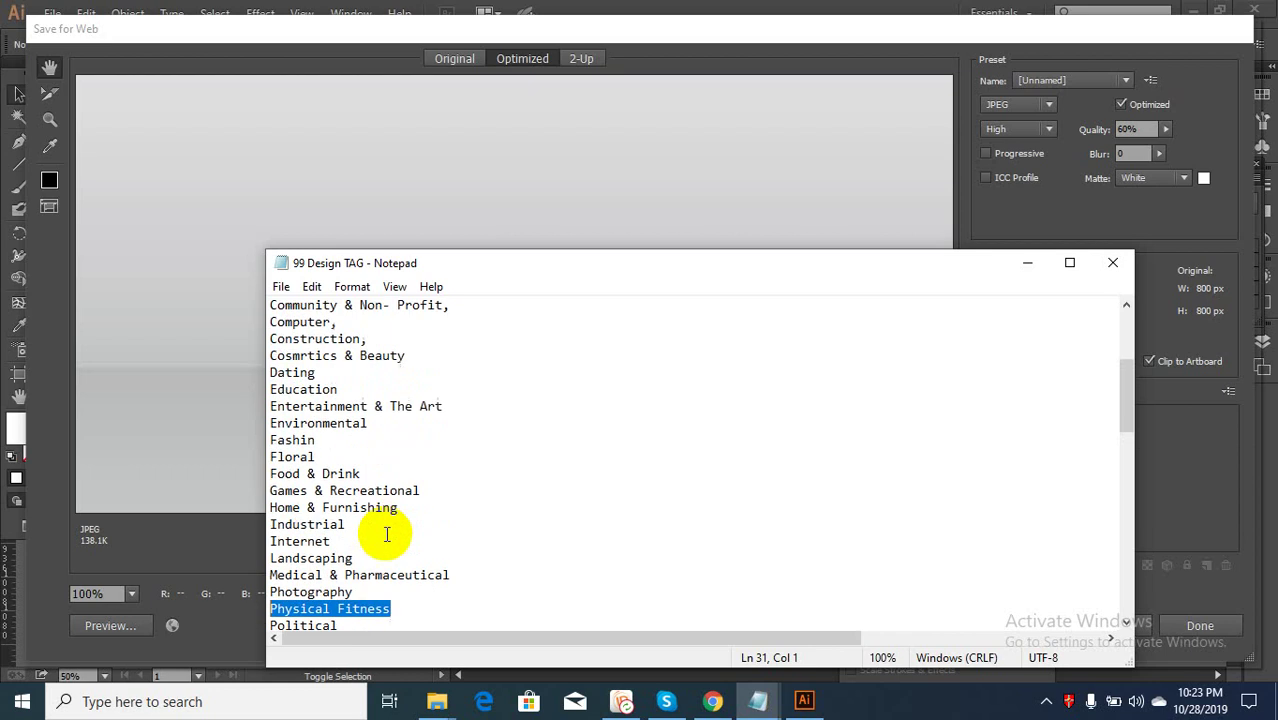
pyautogui.scroll(1, 387, 533)
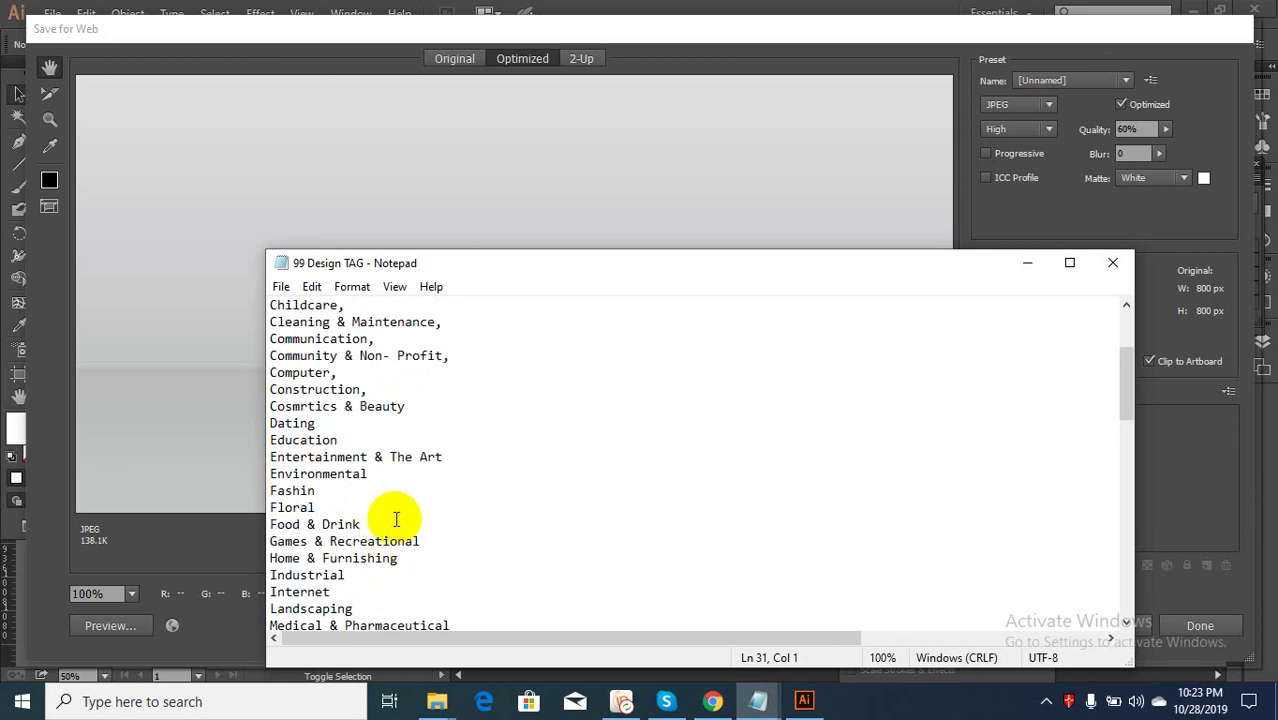
pyautogui.moveTo(361, 524); pyautogui.dragTo(270, 524)
pyautogui.hotkey('ctrl', 'c')
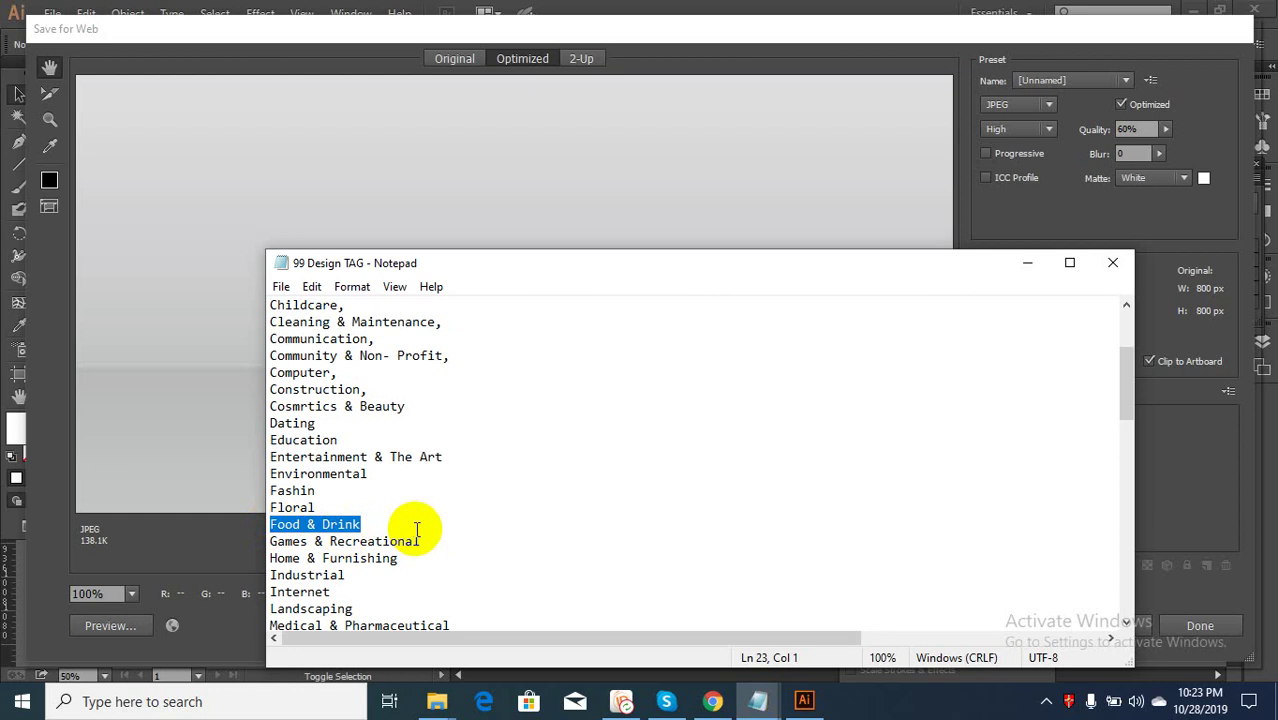
pyautogui.click(1027, 262)
# Save the optimized JPEG as Food & Drink in E: > All WORK ONLINE > FREEPIK > 28.10.19 > New folder (2)
pyautogui.click(1040, 625)
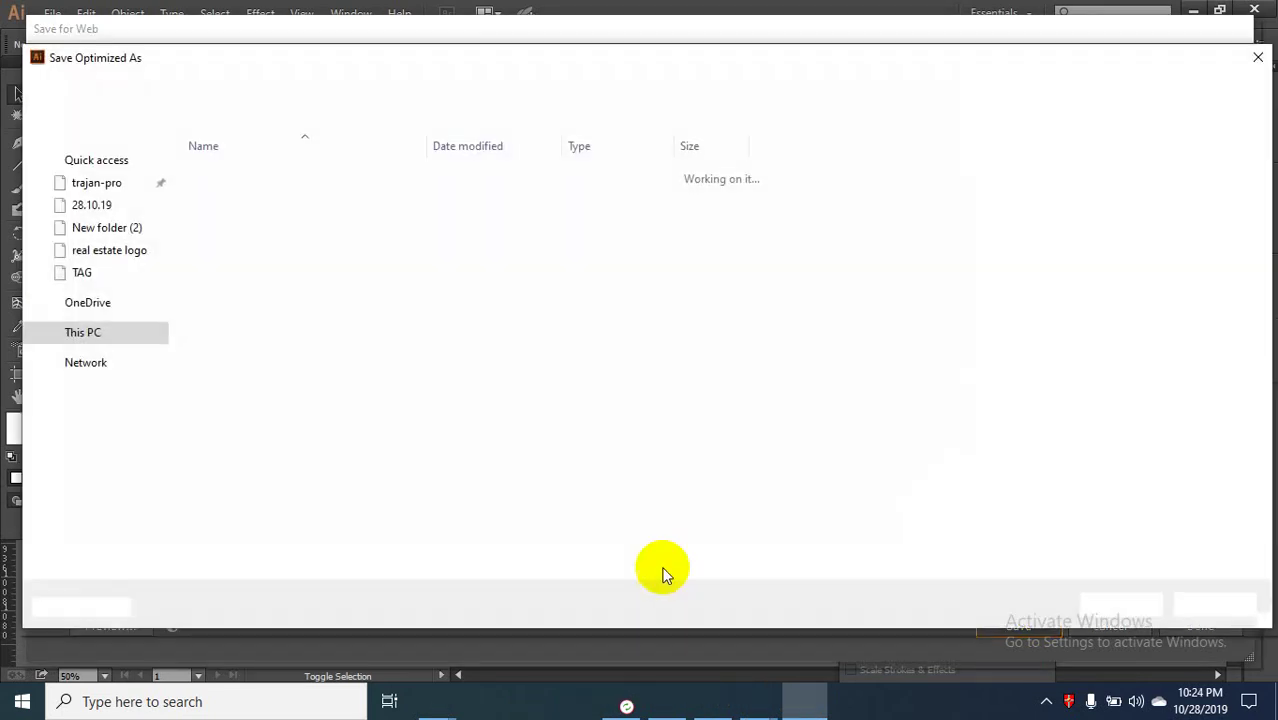
pyautogui.hotkey('ctrl', 'v')
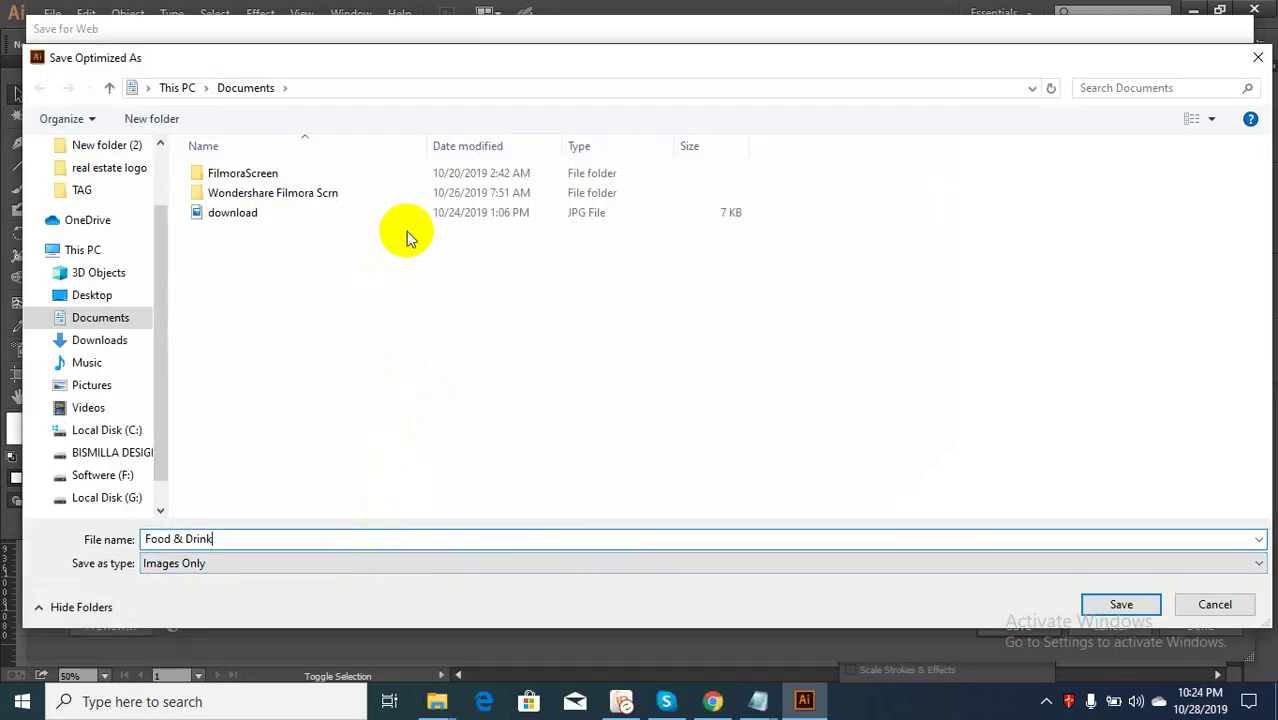
pyautogui.click(70, 452)
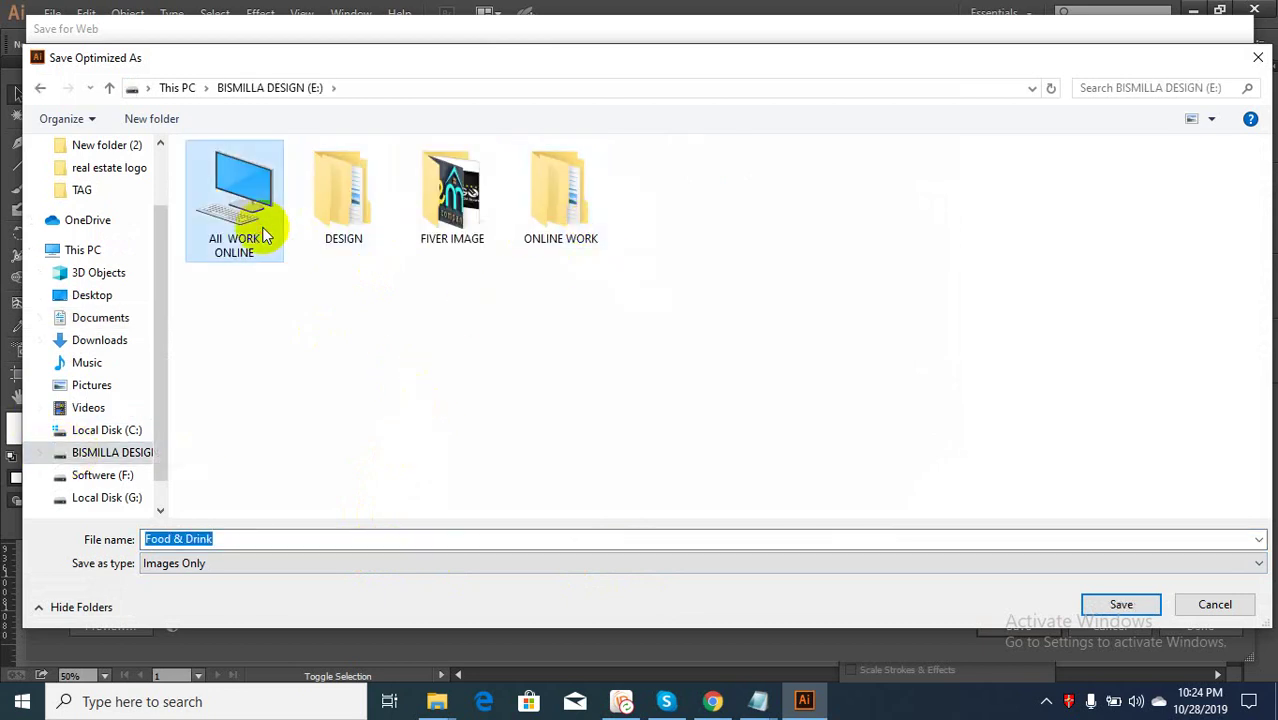
pyautogui.doubleClick(250, 226)
pyautogui.doubleClick(1215, 195)
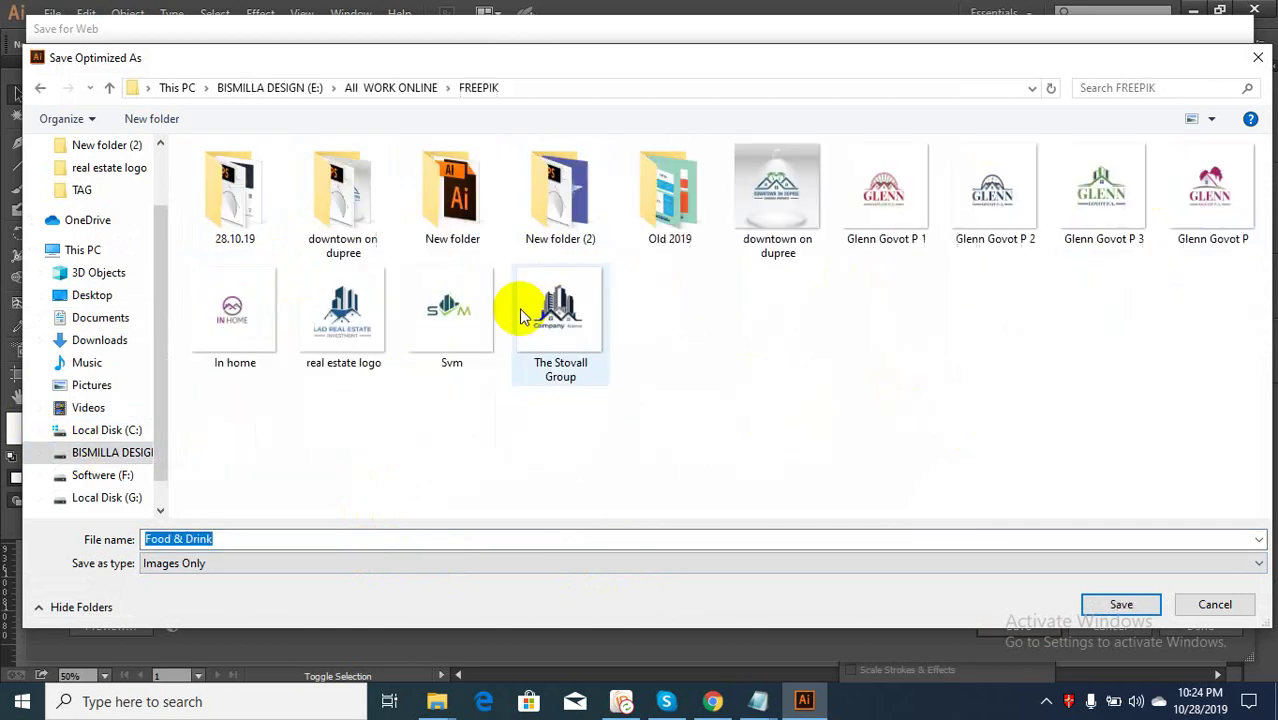
pyautogui.doubleClick(271, 205)
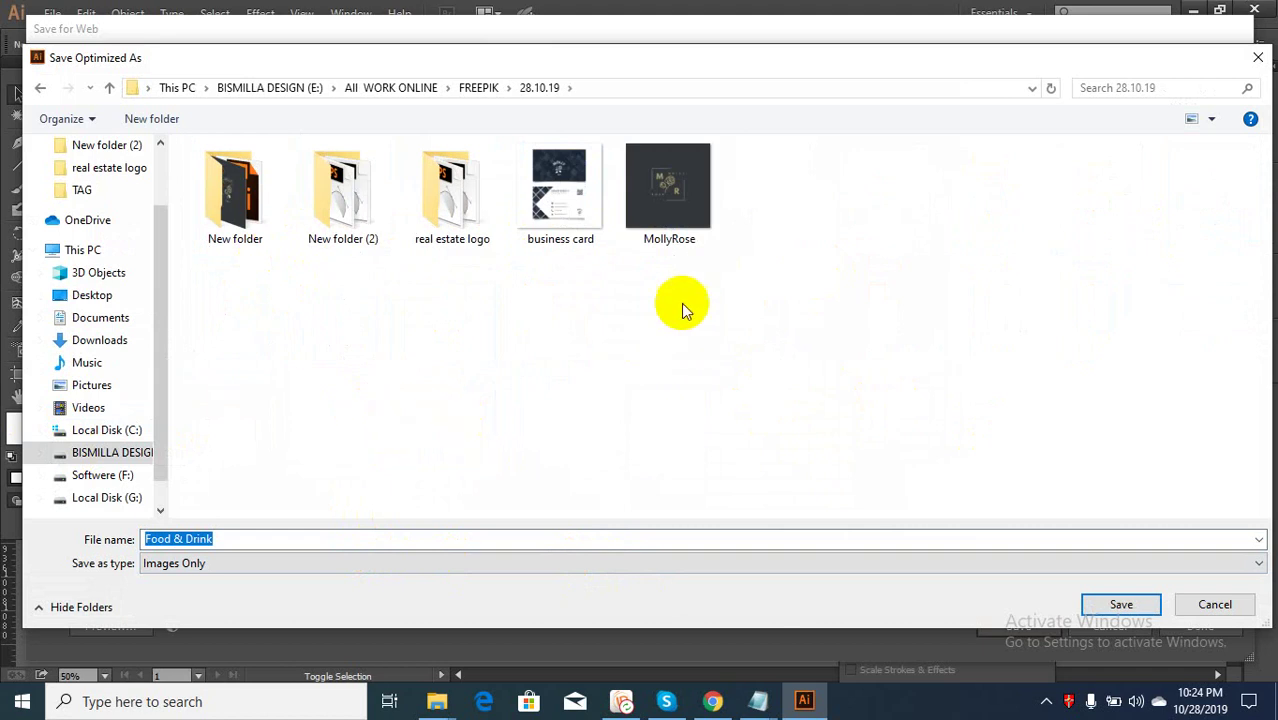
pyautogui.doubleClick(348, 214)
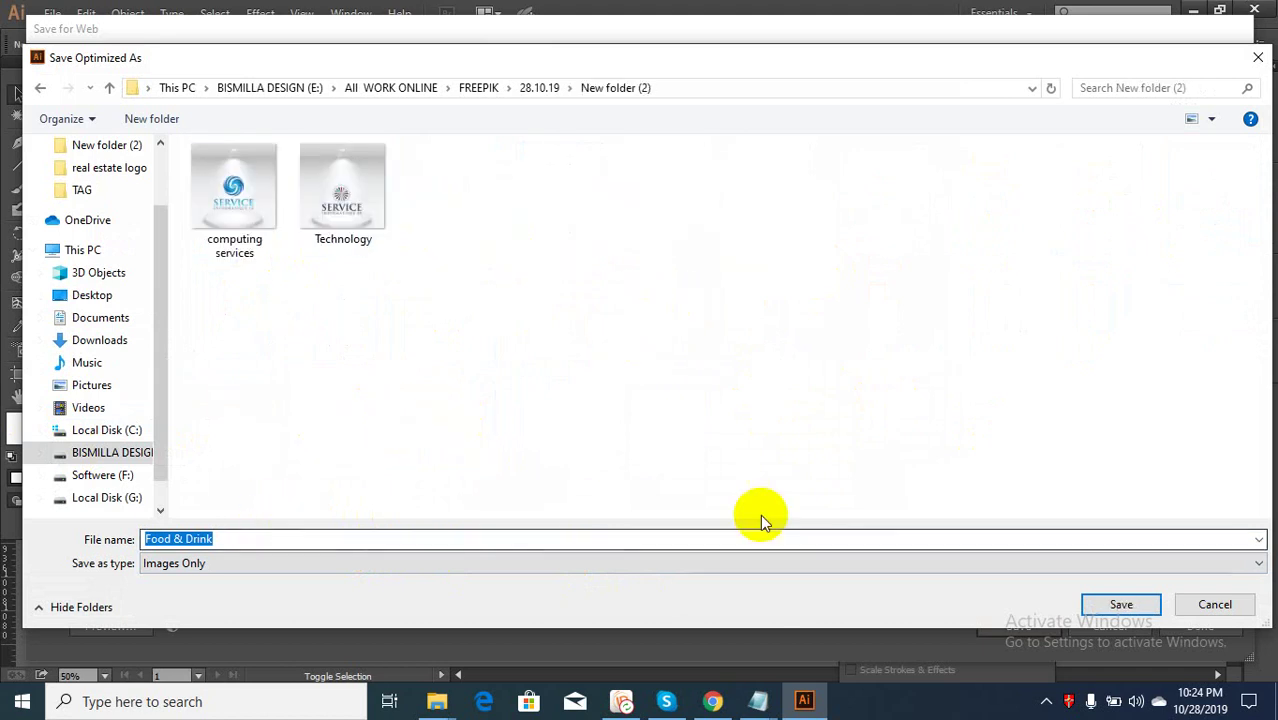
pyautogui.click(1121, 608)
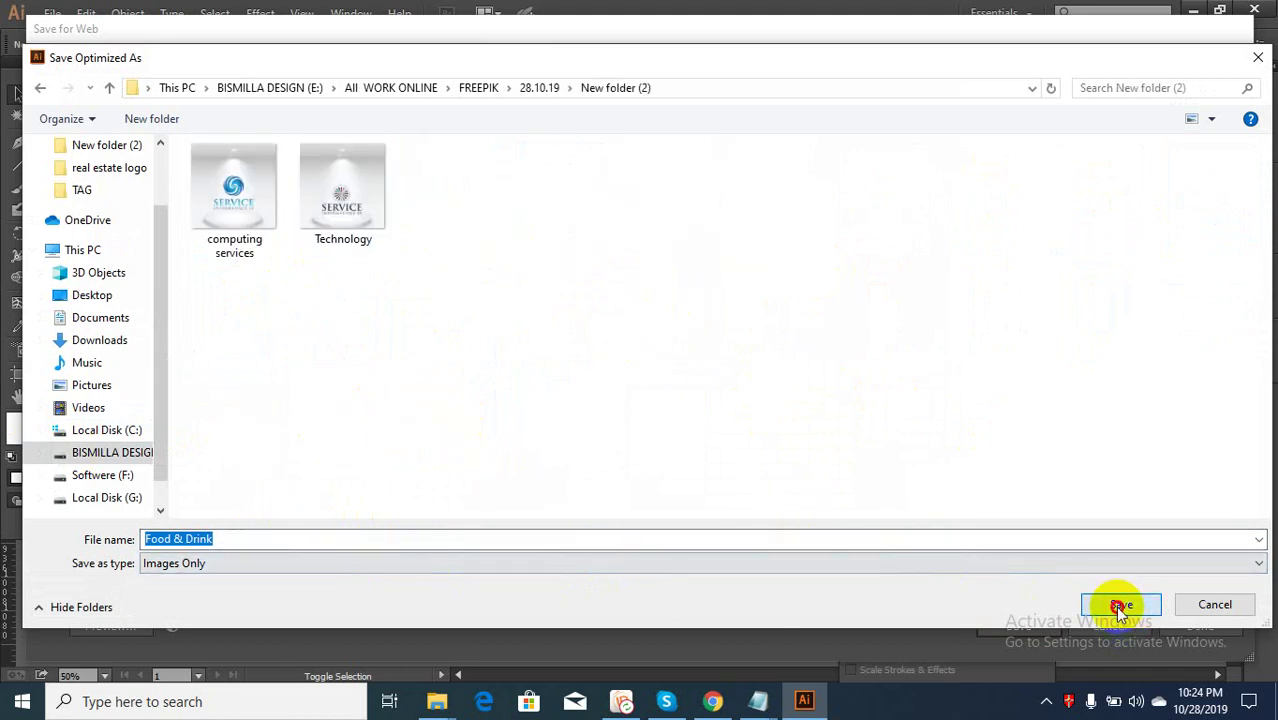
pyautogui.click(597, 563)
pyautogui.click(600, 579)
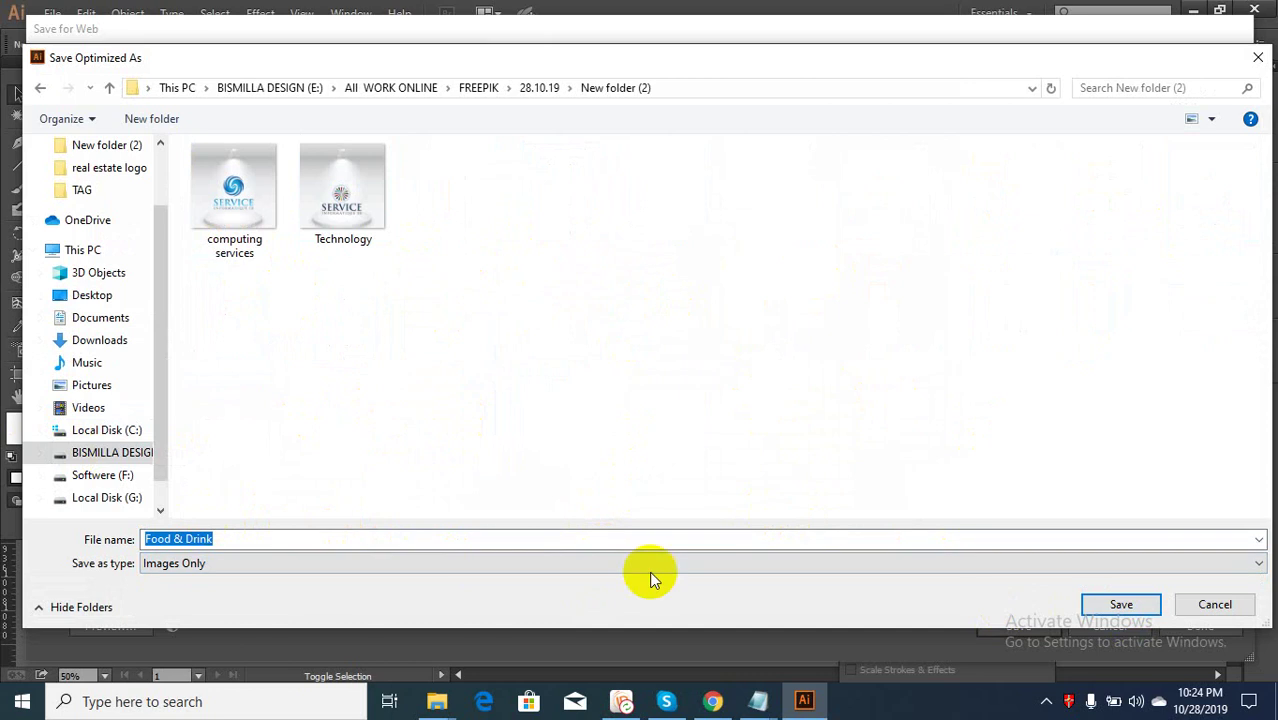
pyautogui.click(1100, 604)
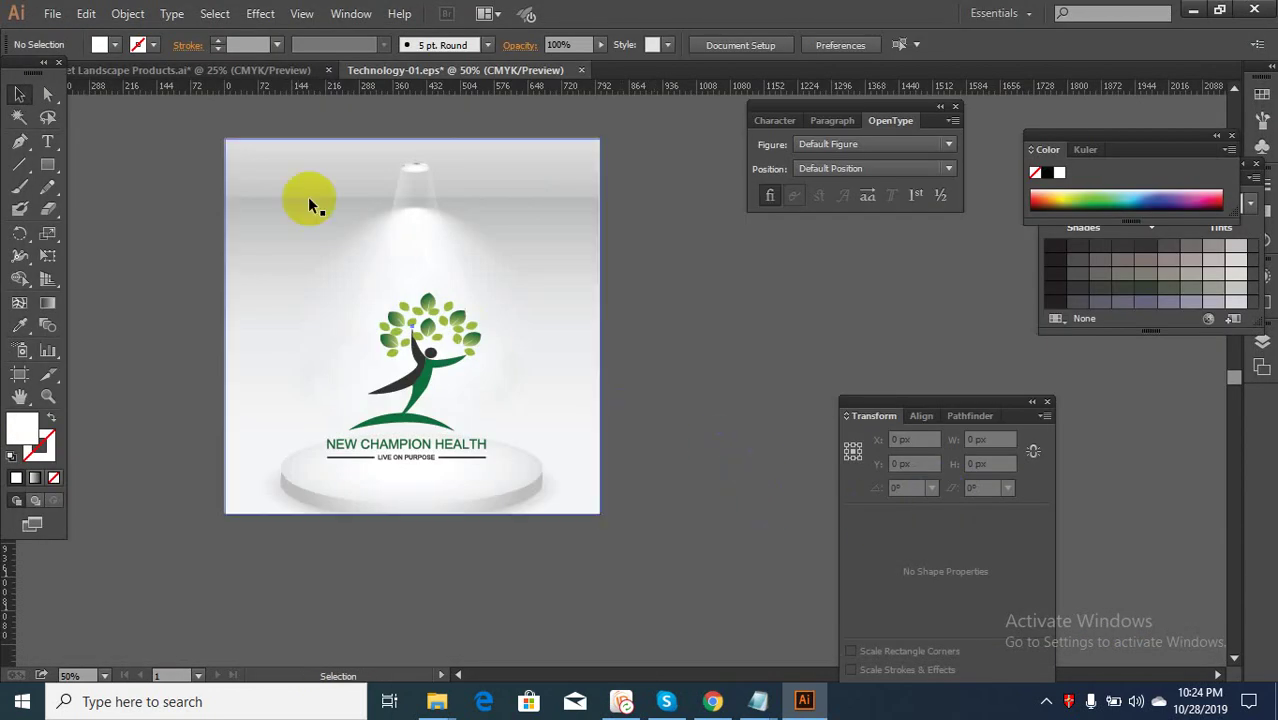
# Save a copy named Food & Drink as EPS with Use Artboards ticked
pyautogui.click(52, 13)
pyautogui.click(128, 186)
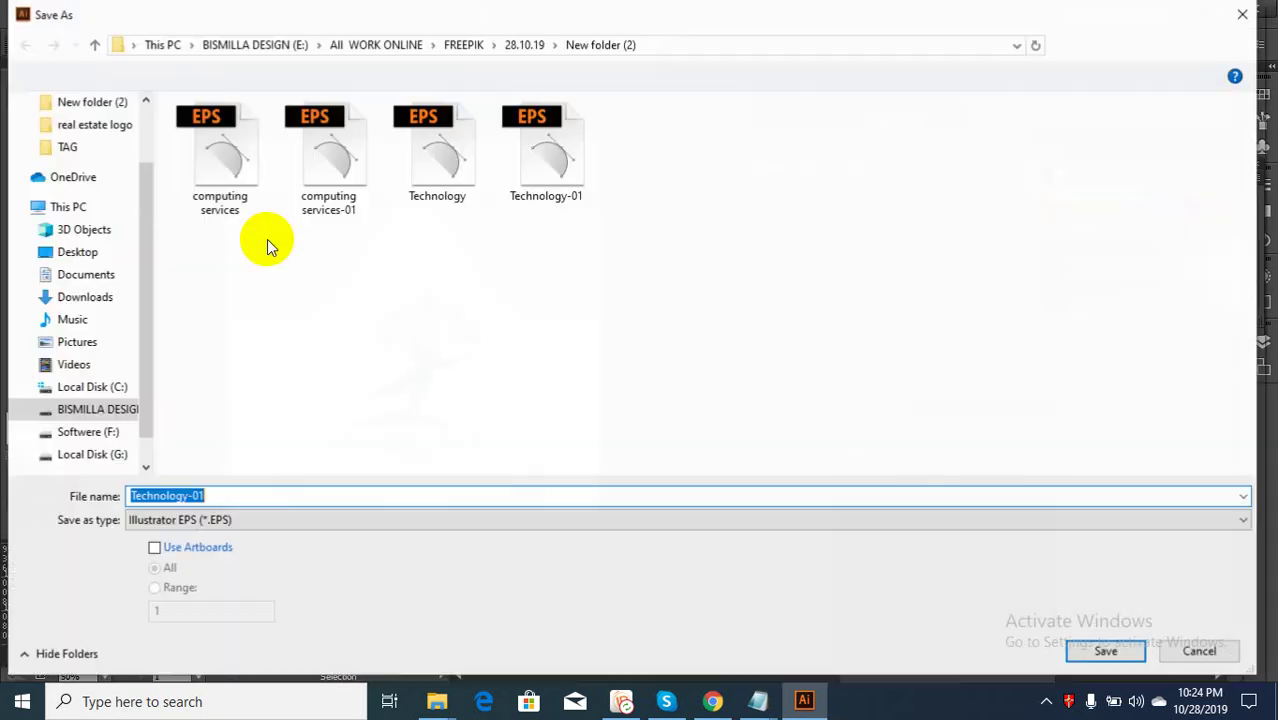
pyautogui.click(154, 549)
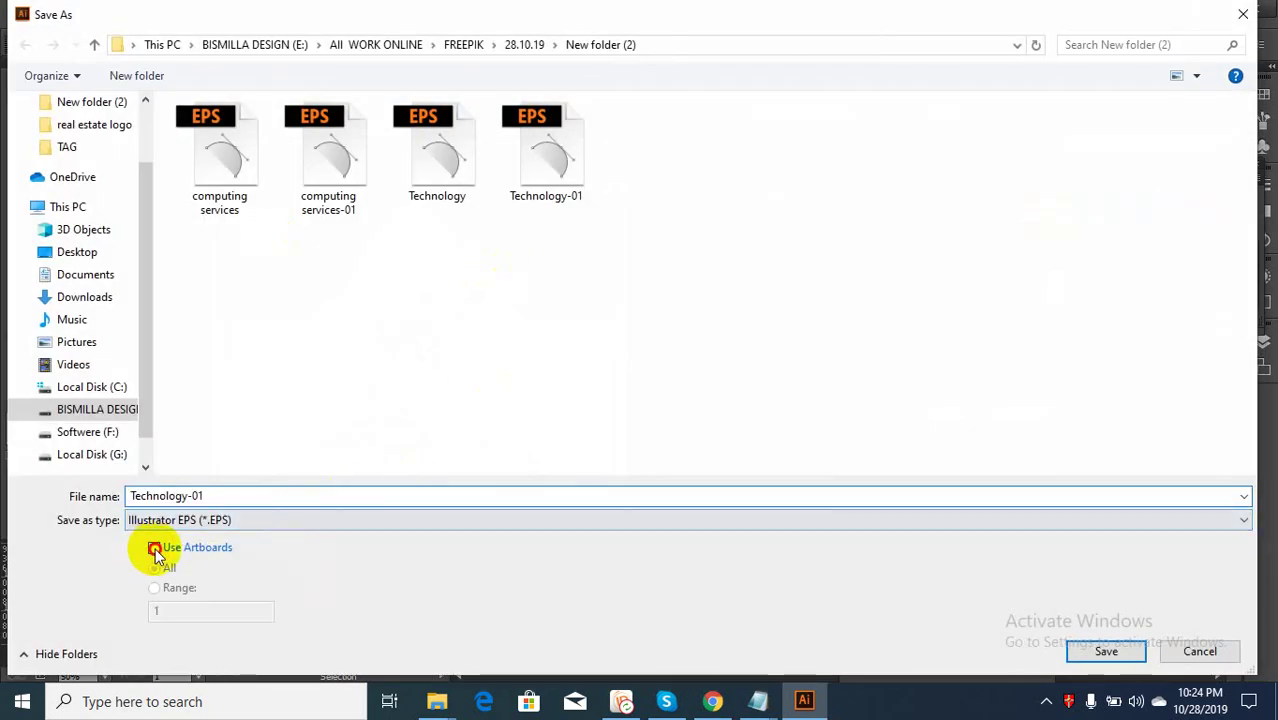
pyautogui.doubleClick(314, 491)
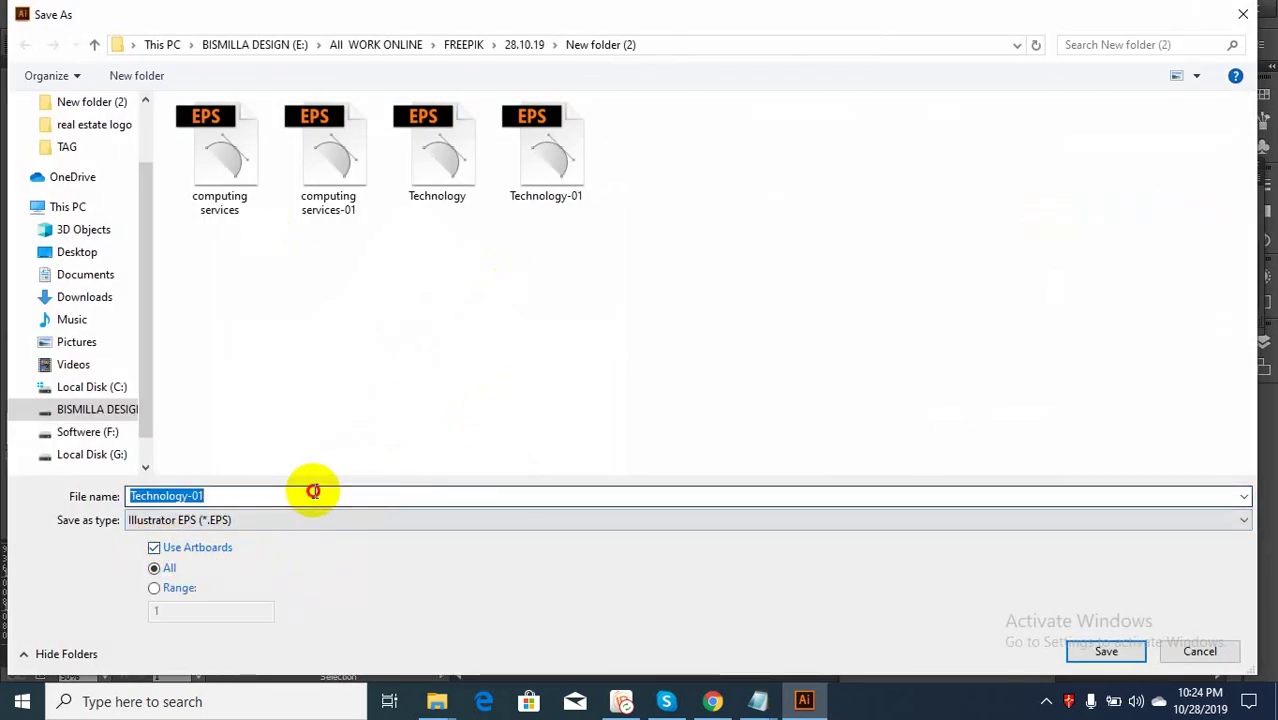
pyautogui.write('Food & Drink')
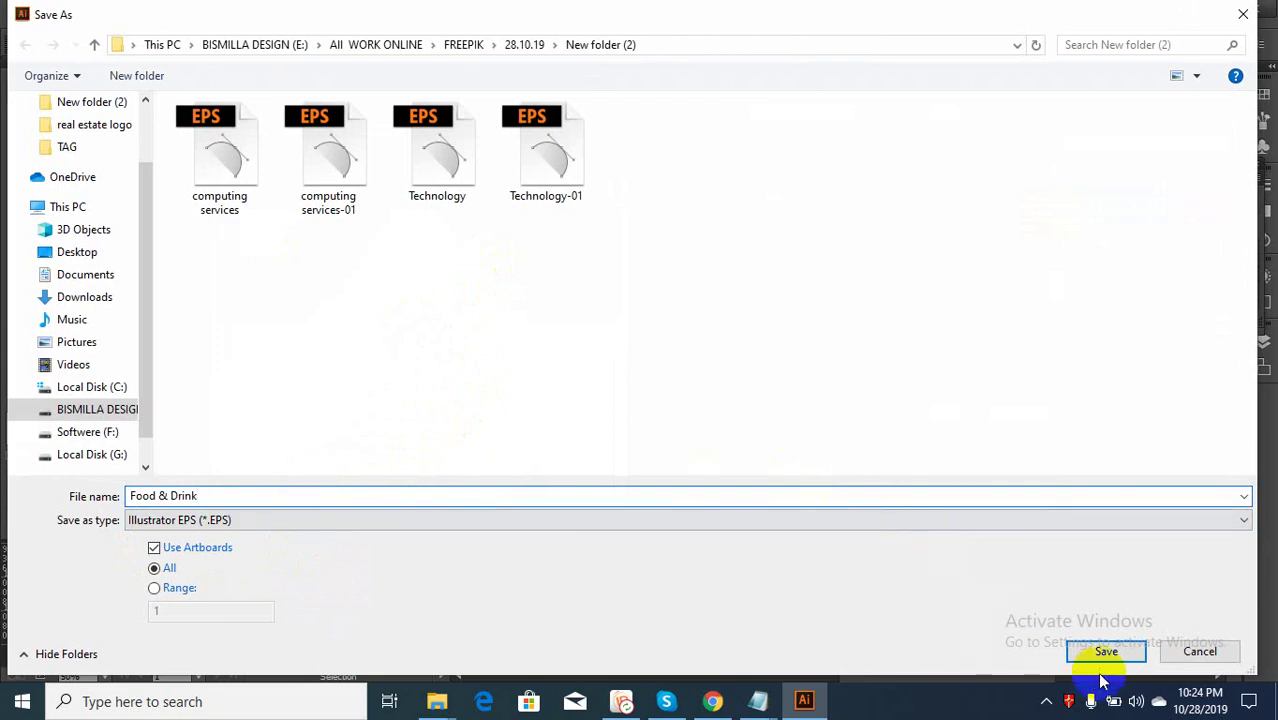
pyautogui.click(1104, 651)
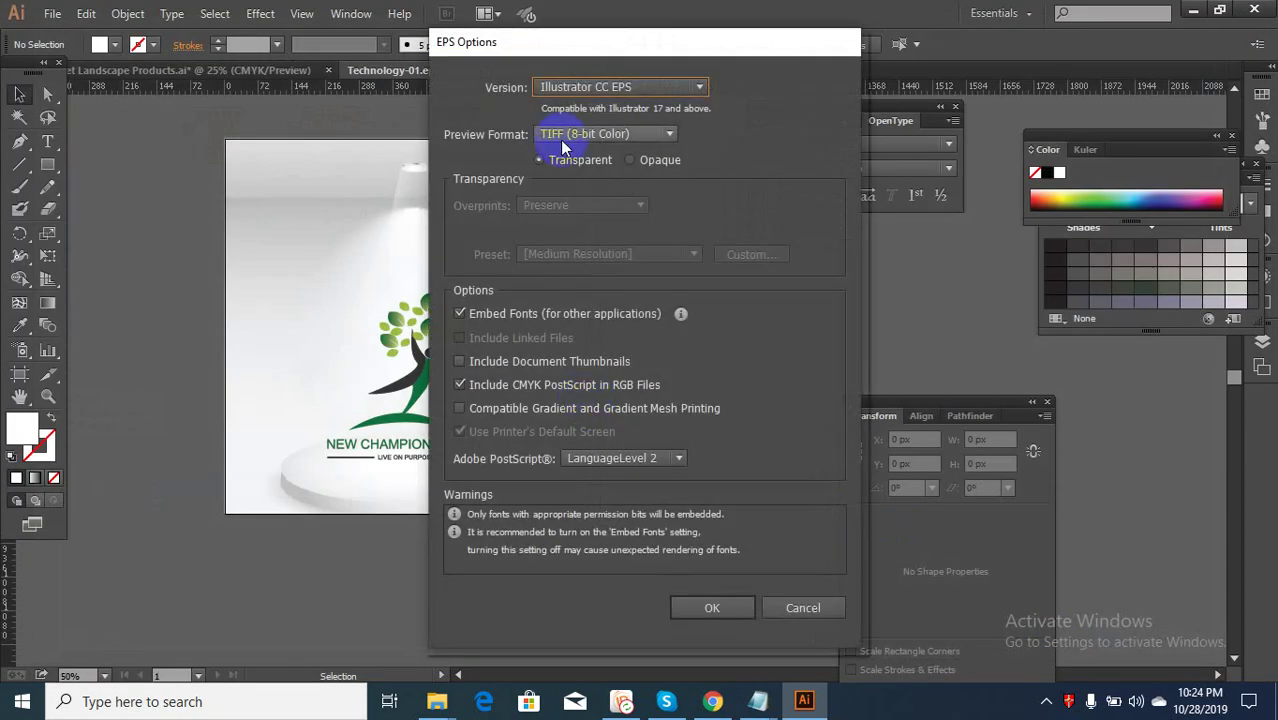
# Set the EPS version to Illustrator CS and accept the options and legacy-format warning
pyautogui.click(584, 86)
pyautogui.click(642, 253)
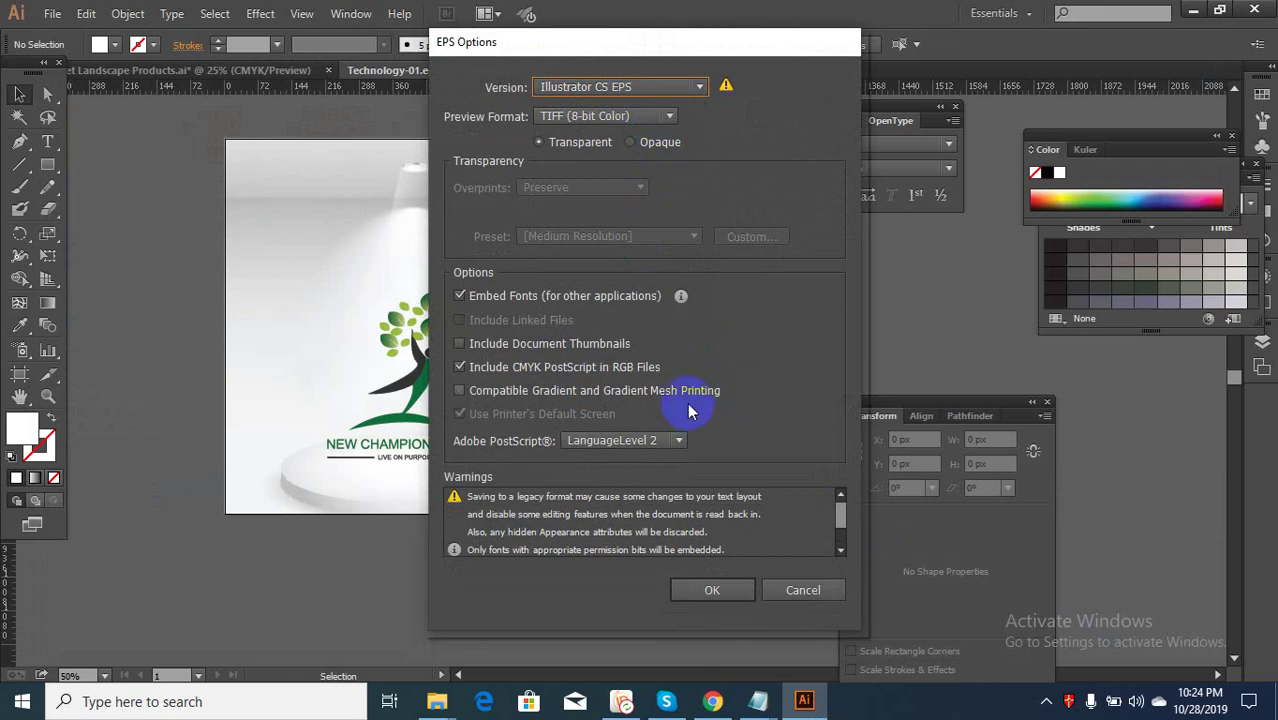
pyautogui.click(725, 583)
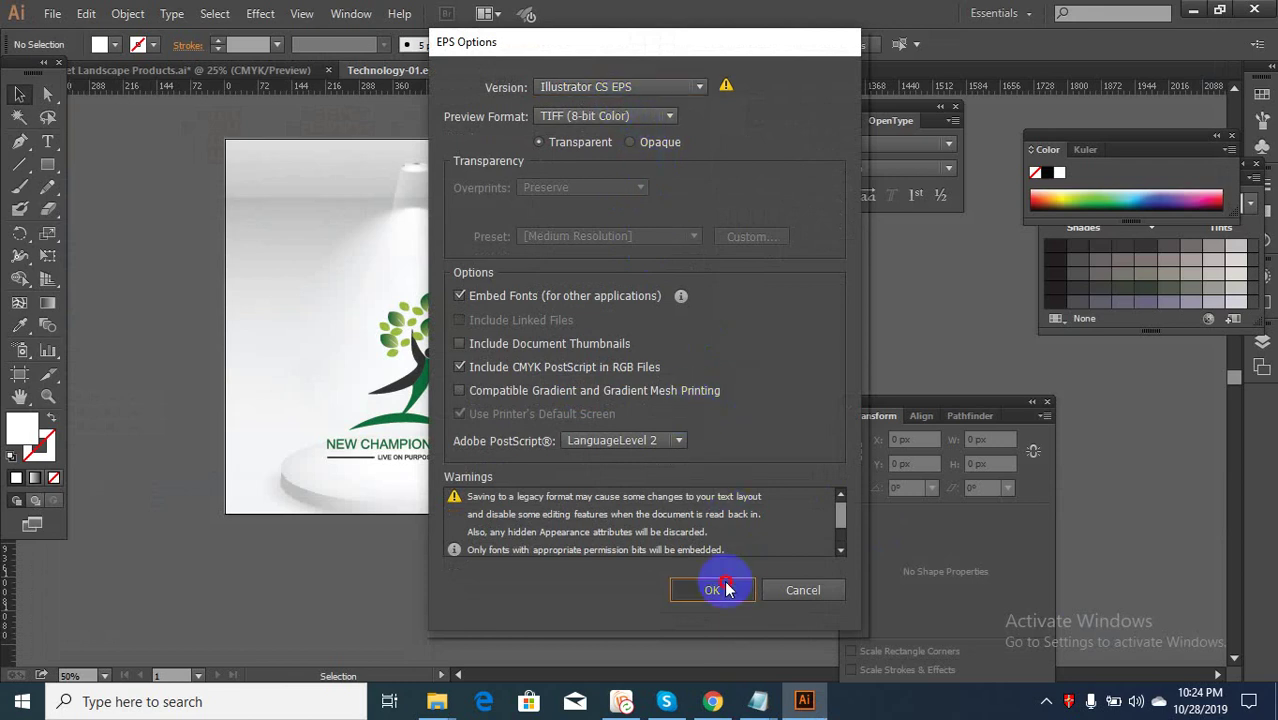
pyautogui.click(725, 380)
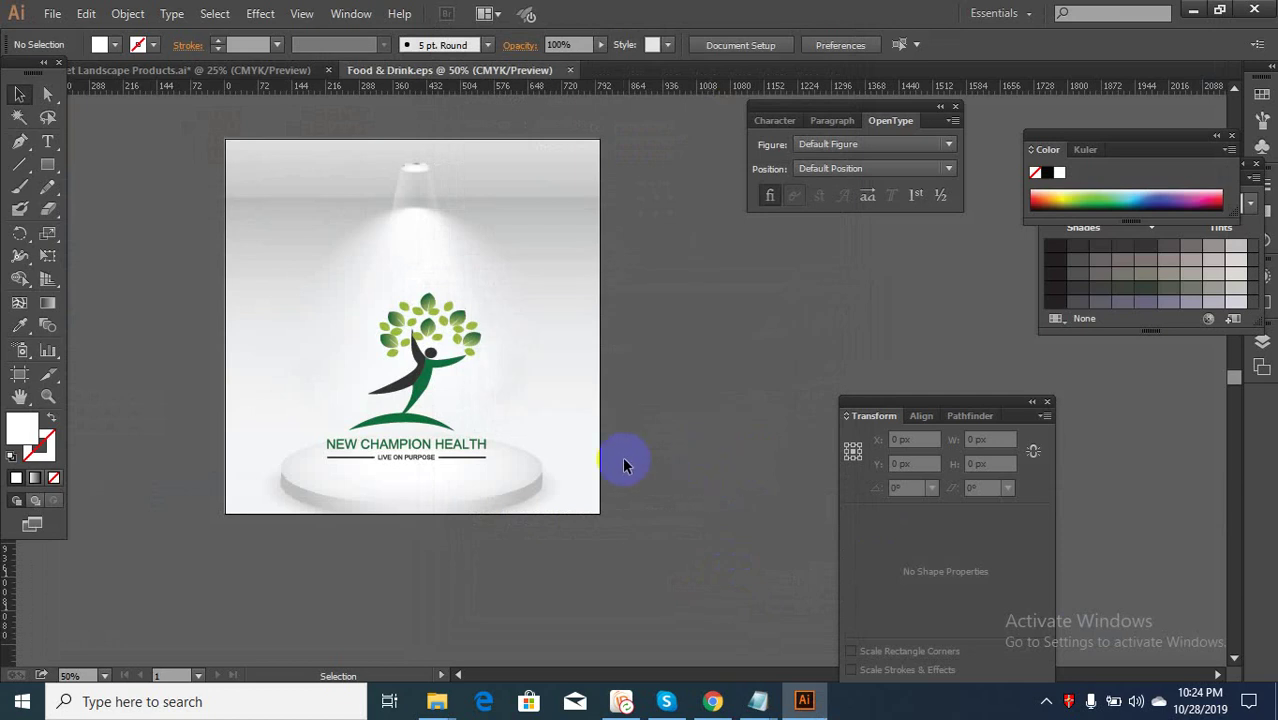
pyautogui.click(713, 699)
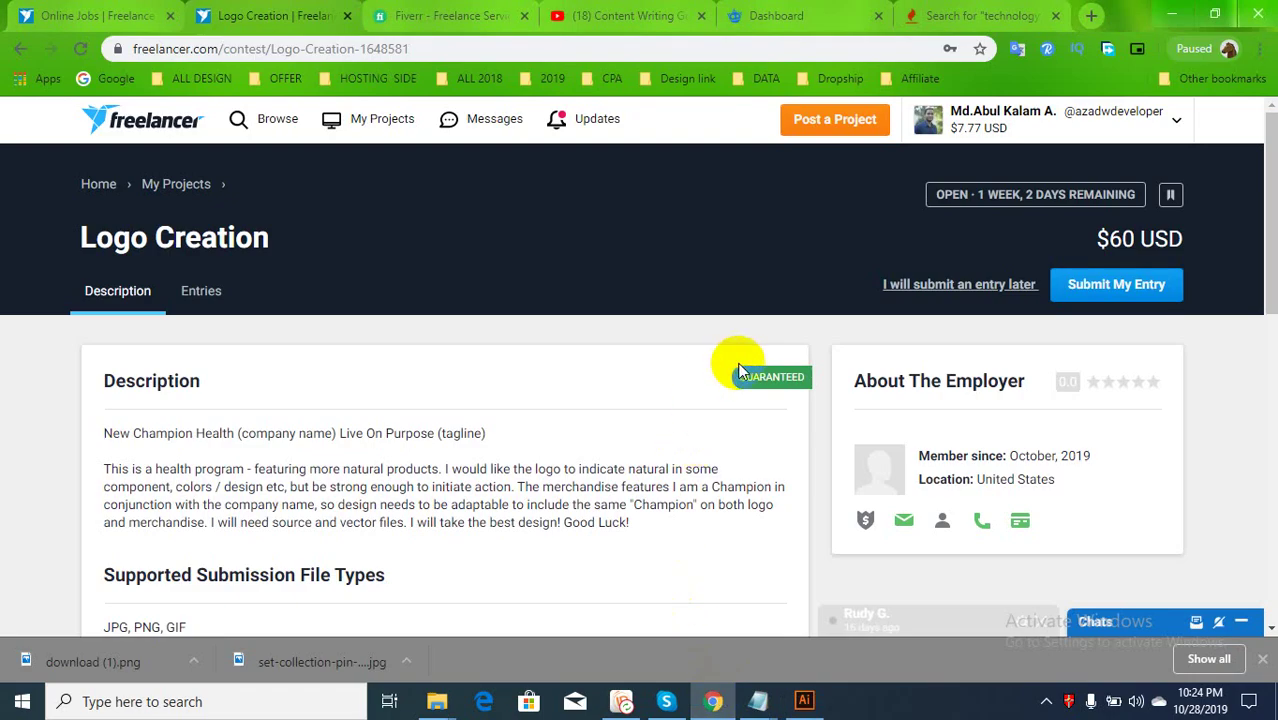
# Start a contest entry with a suggested title and attach the Food-&-Drink image
pyautogui.click(1128, 286)
pyautogui.click(331, 408)
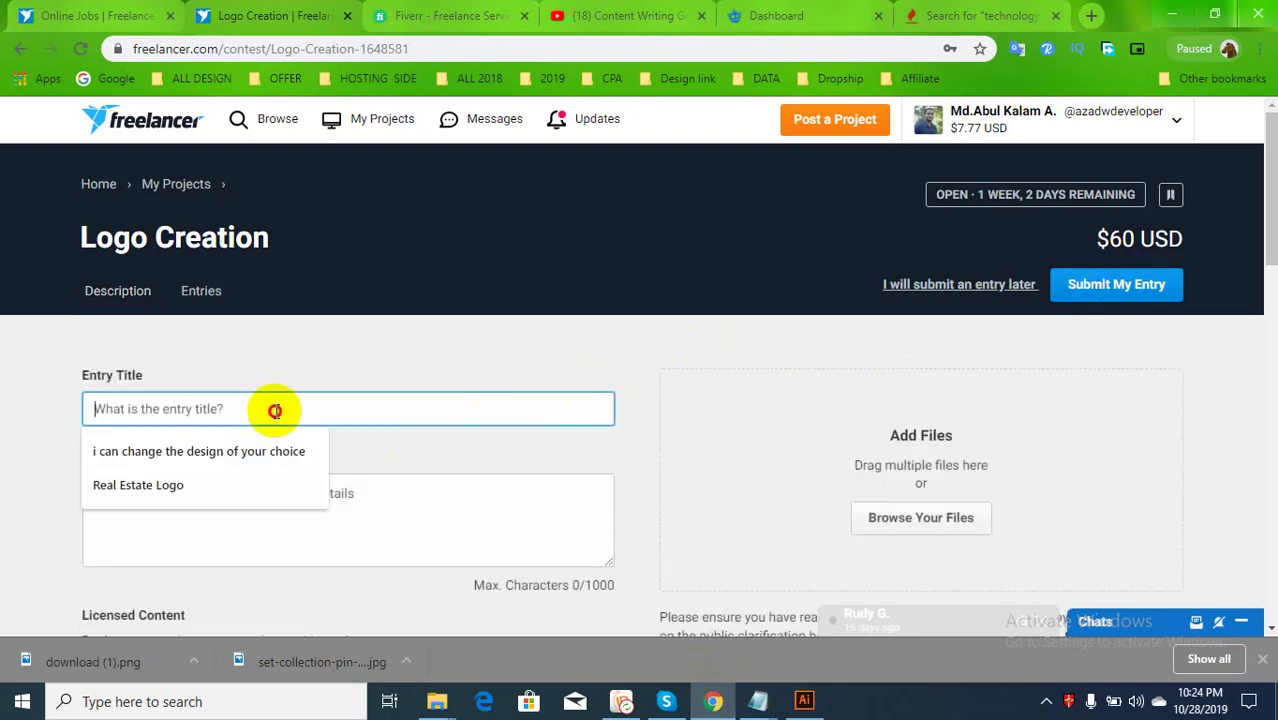
pyautogui.click(240, 451)
pyautogui.click(886, 528)
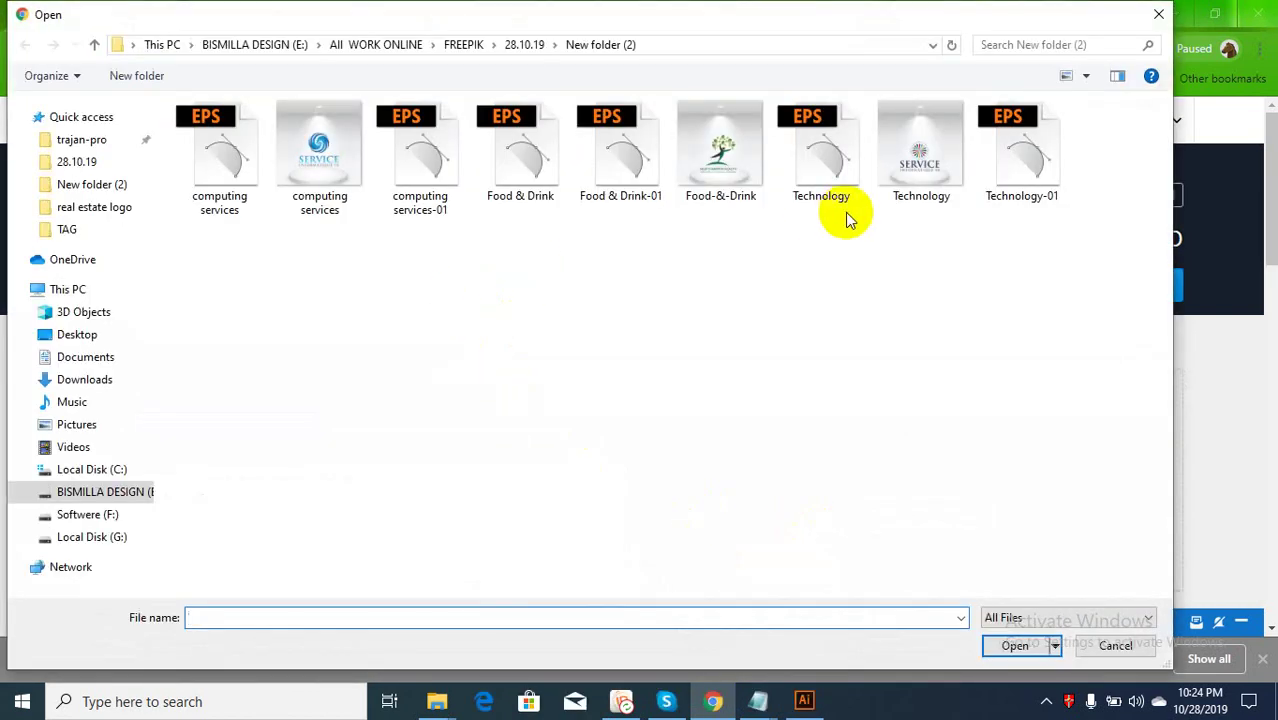
pyautogui.click(750, 172)
pyautogui.doubleClick(750, 172)
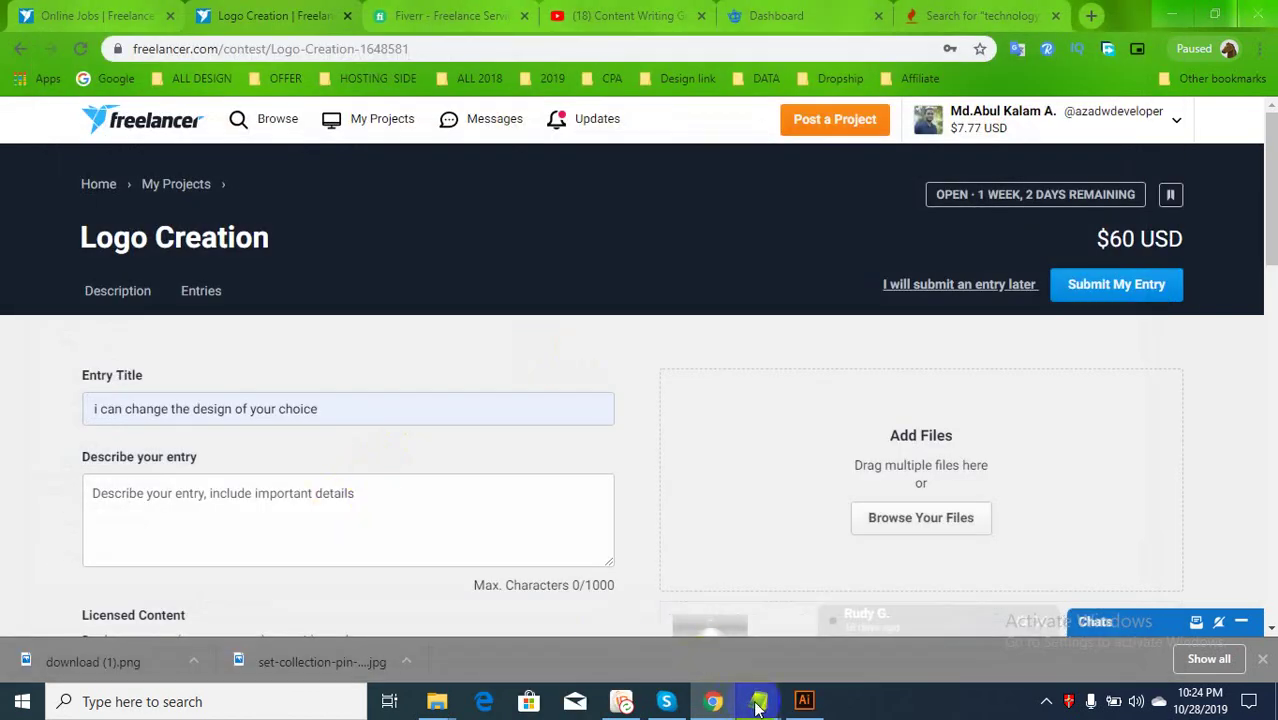
# Paste the saved application text into the entry description
pyautogui.moveTo(758, 701)
pyautogui.click(600, 630)
pyautogui.hotkey('ctrl', 'c')
pyautogui.click(248, 523)
pyautogui.hotkey('ctrl', 'v')
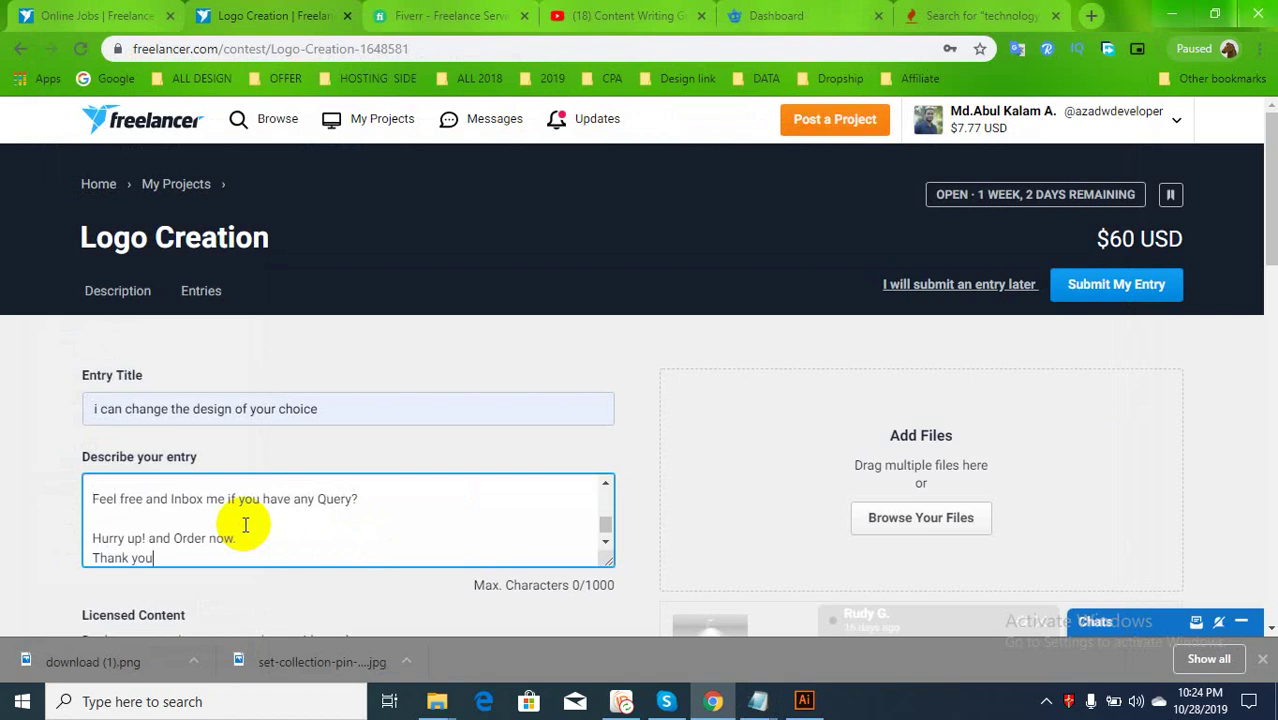
# Set the entry sell price to 60 USD, submit it, and return to the Freepik dashboard
pyautogui.scroll(-3, 254, 547)
pyautogui.scroll(3, 927, 414)
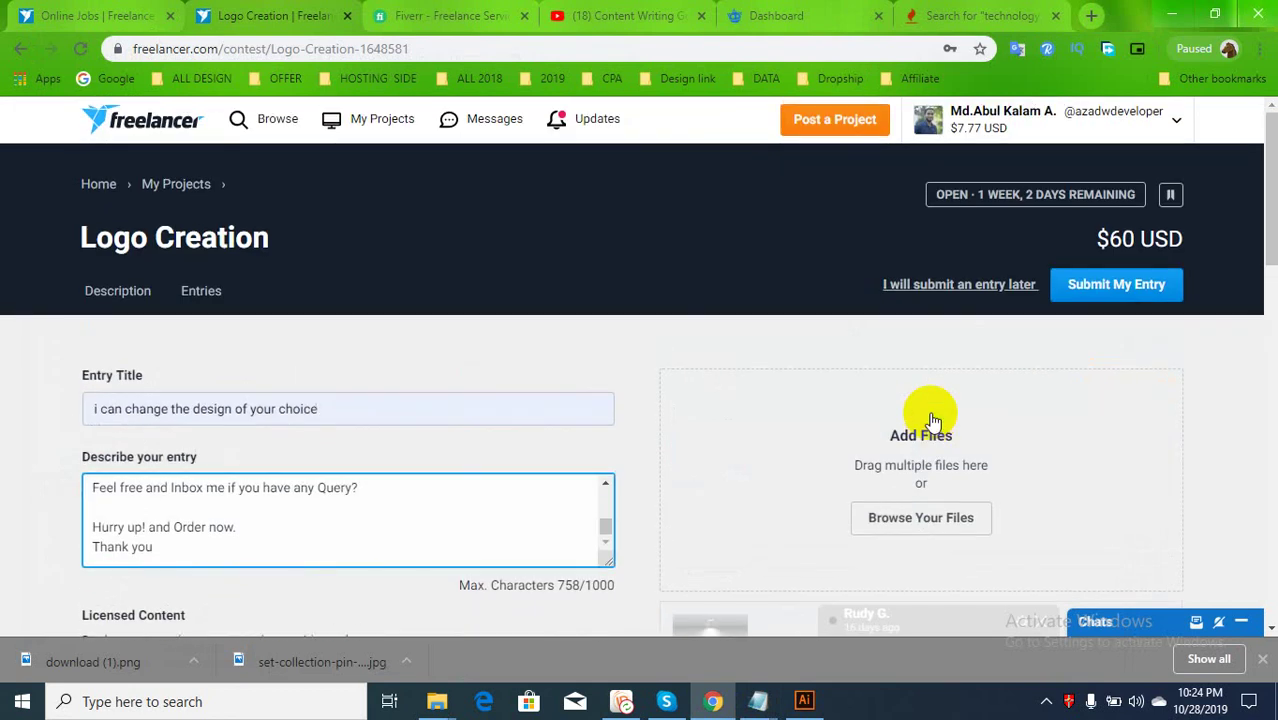
pyautogui.scroll(-4, 570, 528)
pyautogui.click(171, 450)
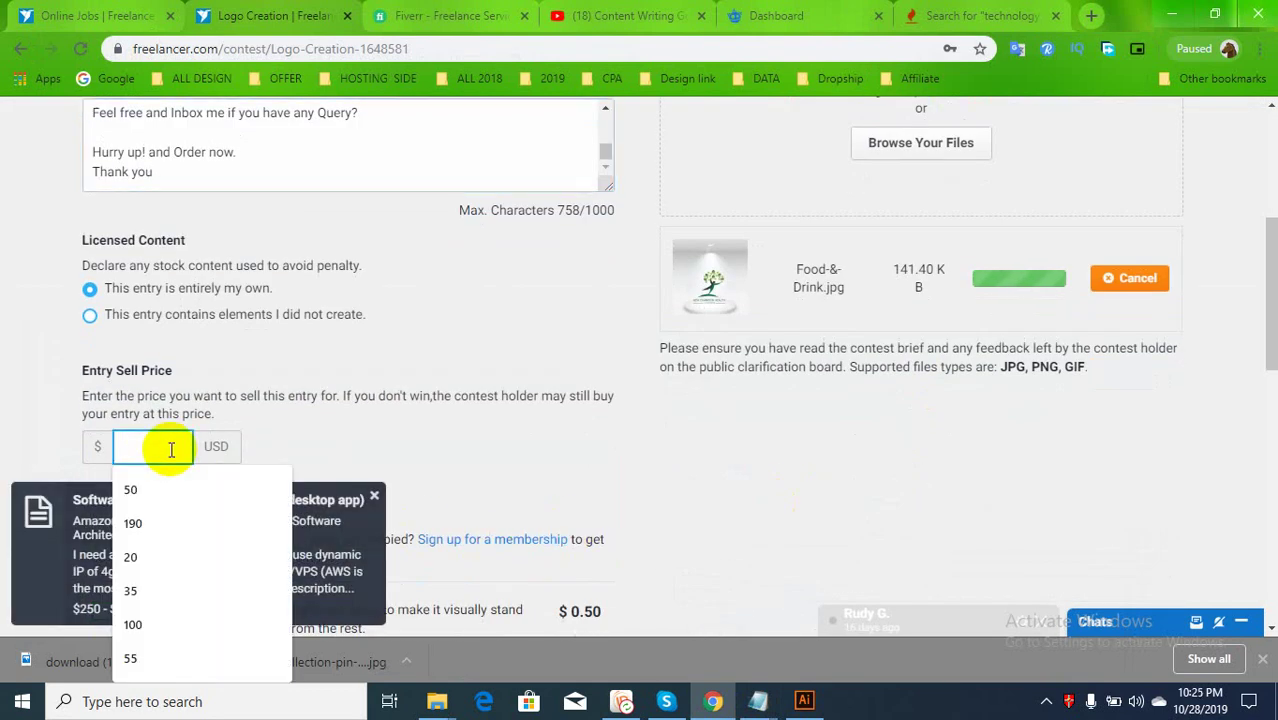
pyautogui.write('60')
pyautogui.scroll(-3, 414, 428)
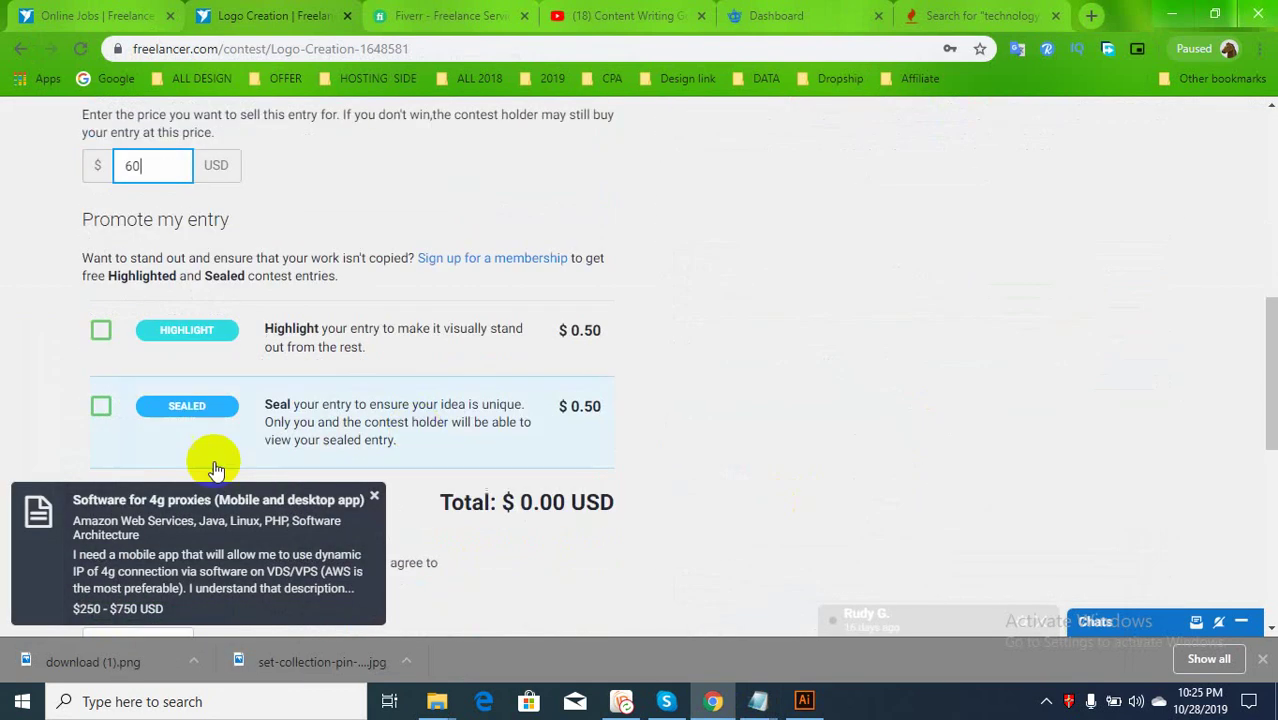
pyautogui.scroll(-3, 180, 450)
pyautogui.click(137, 363)
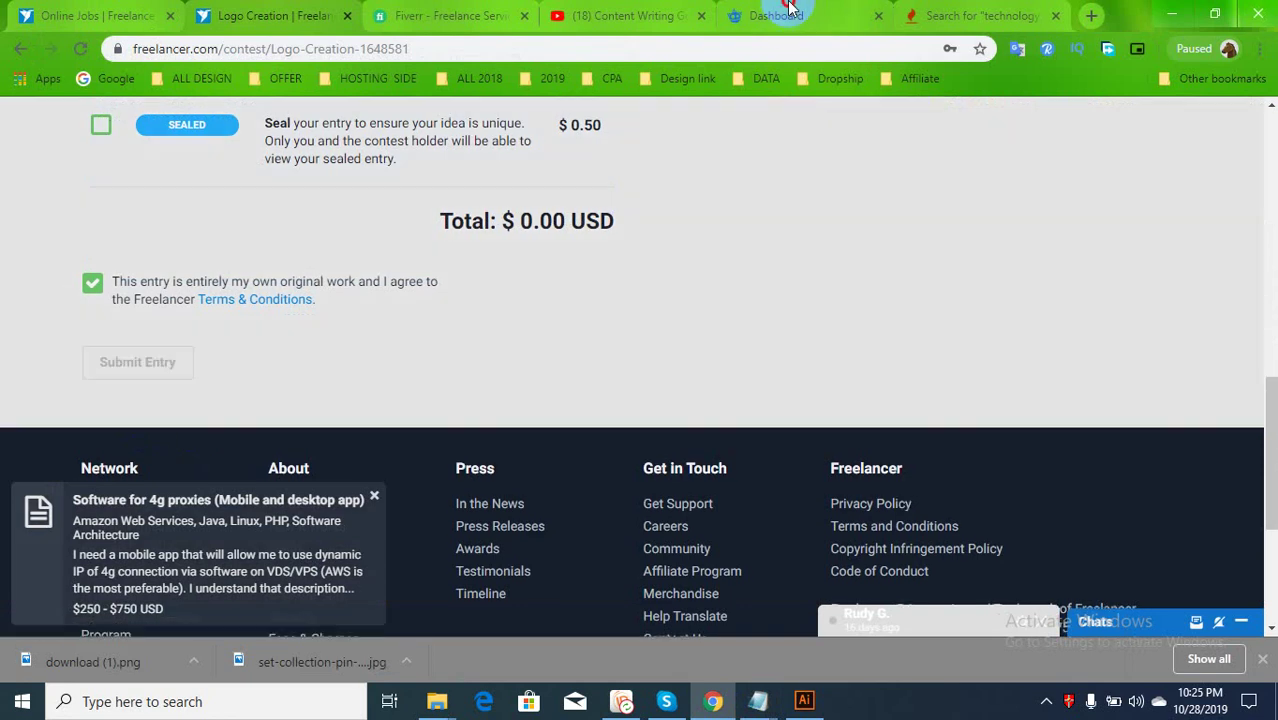
pyautogui.click(785, 15)
pyautogui.scroll(-3, 580, 420)
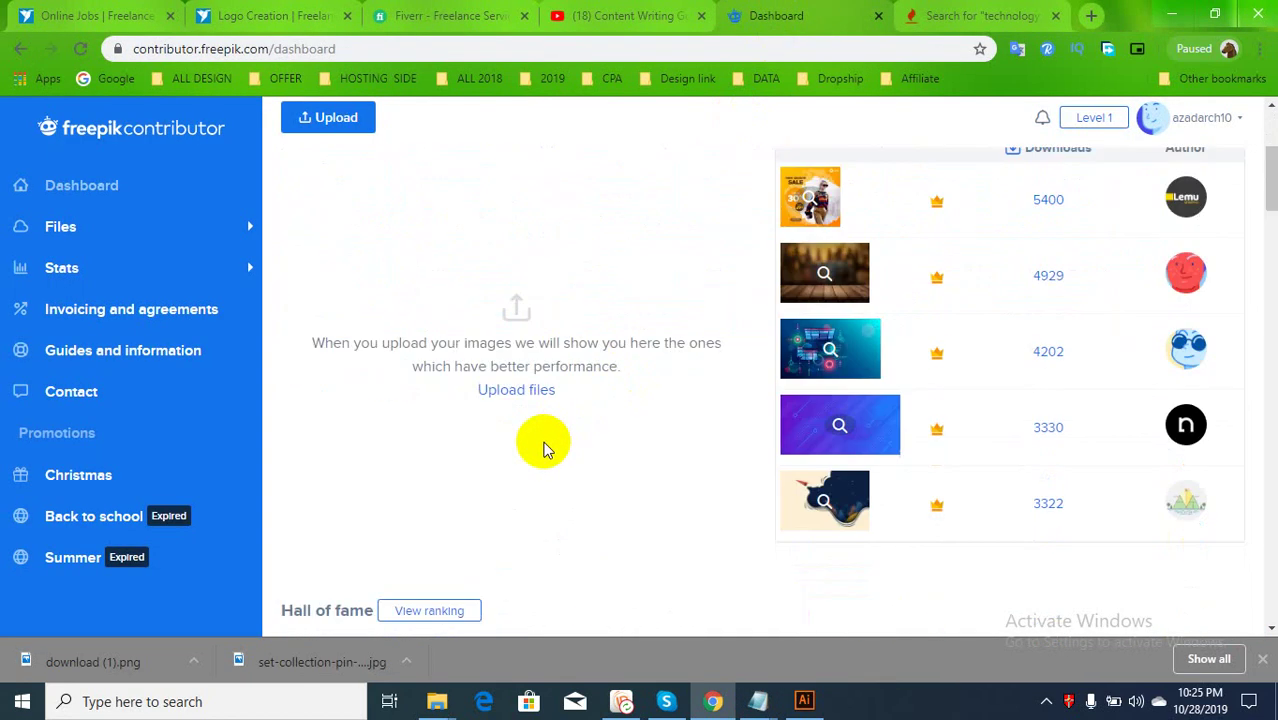
# Start a Freepik file upload while checking the Freelancer contest tabs for the submission
pyautogui.click(508, 389)
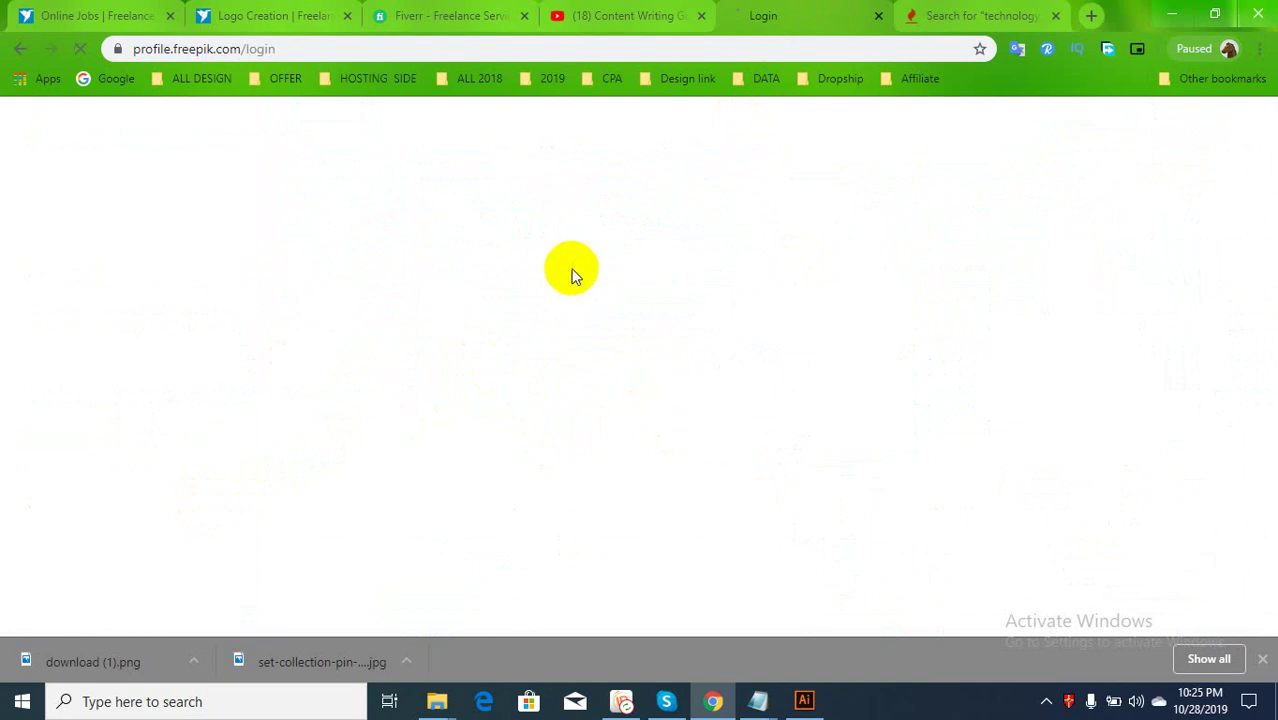
pyautogui.click(318, 15)
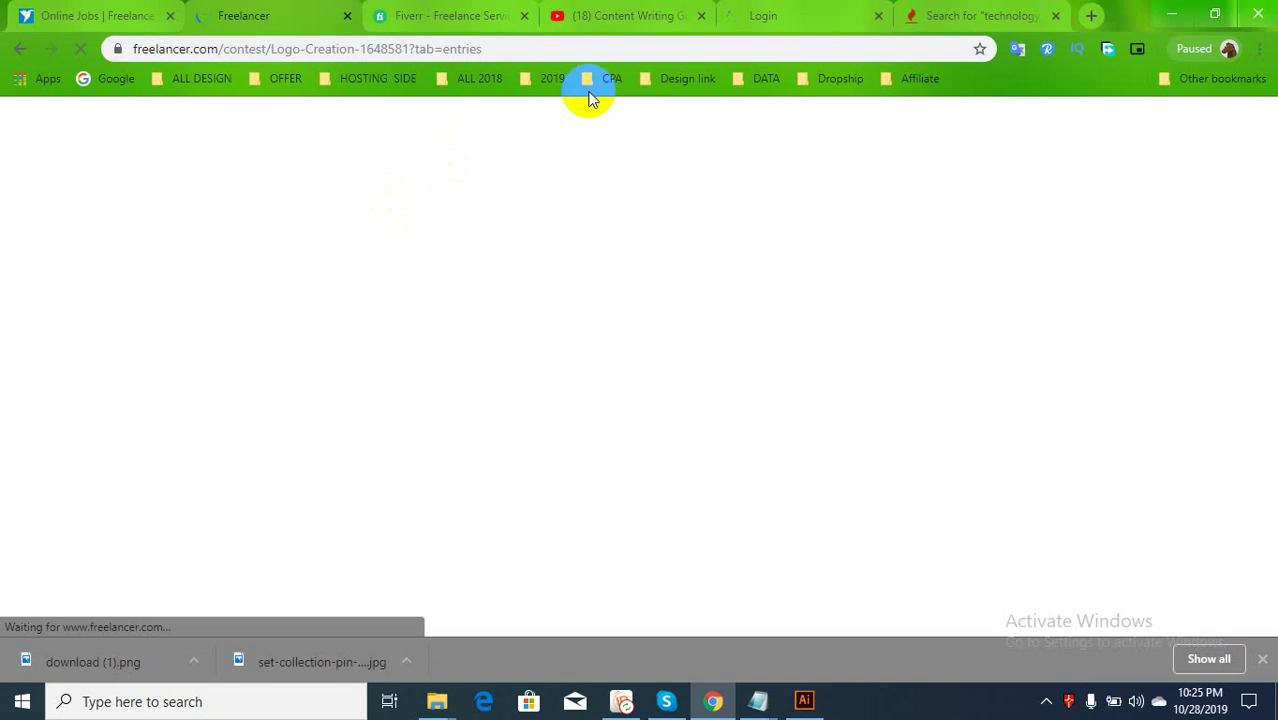
pyautogui.click(752, 15)
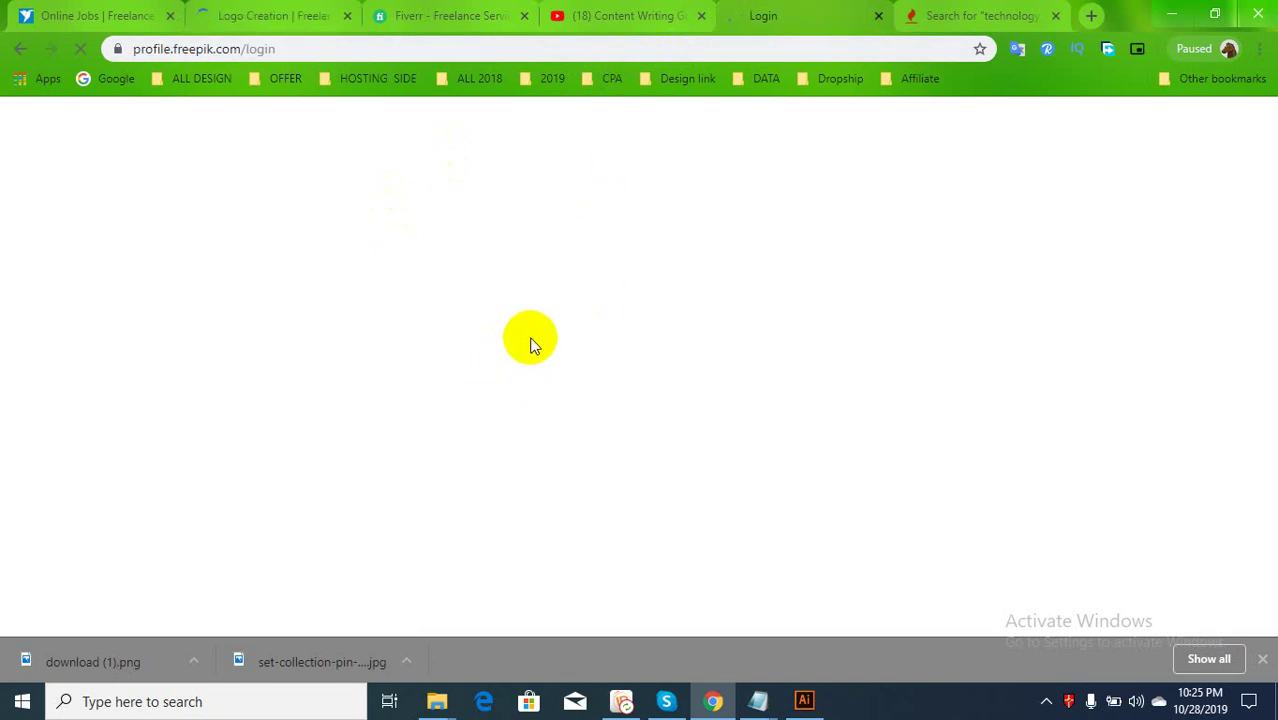
pyautogui.click(286, 16)
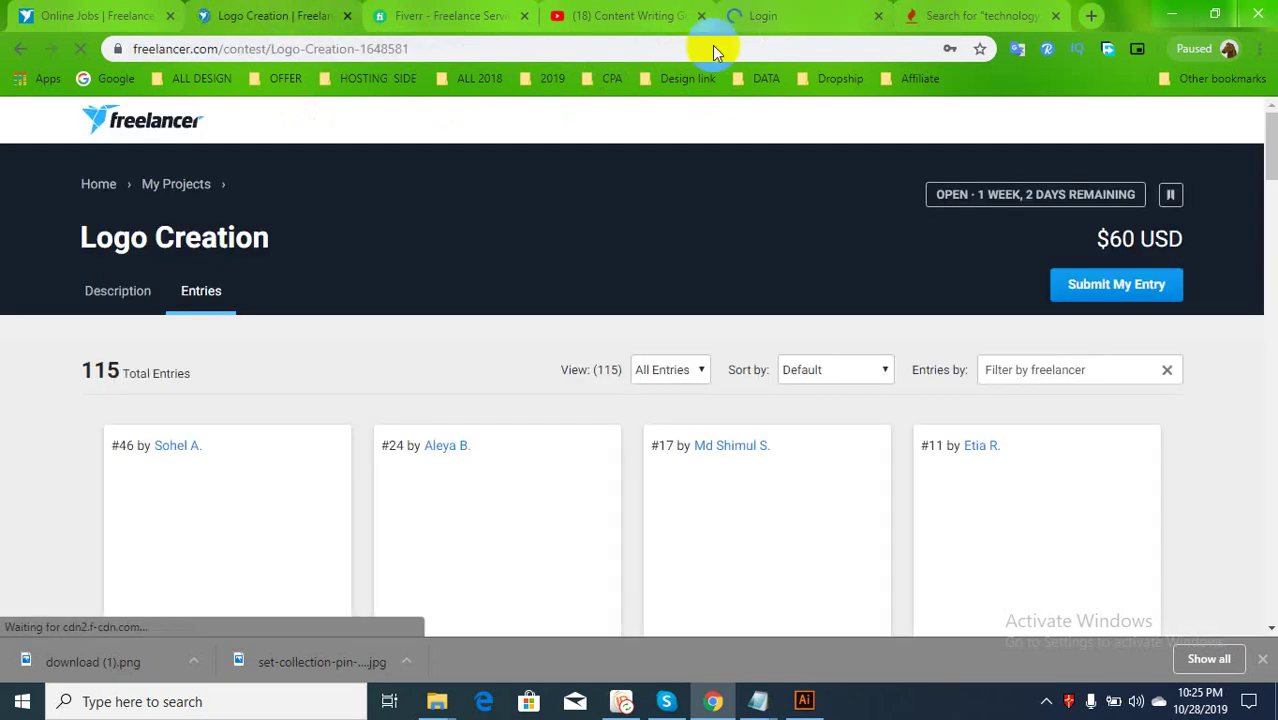
pyautogui.scroll(-2, 270, 428)
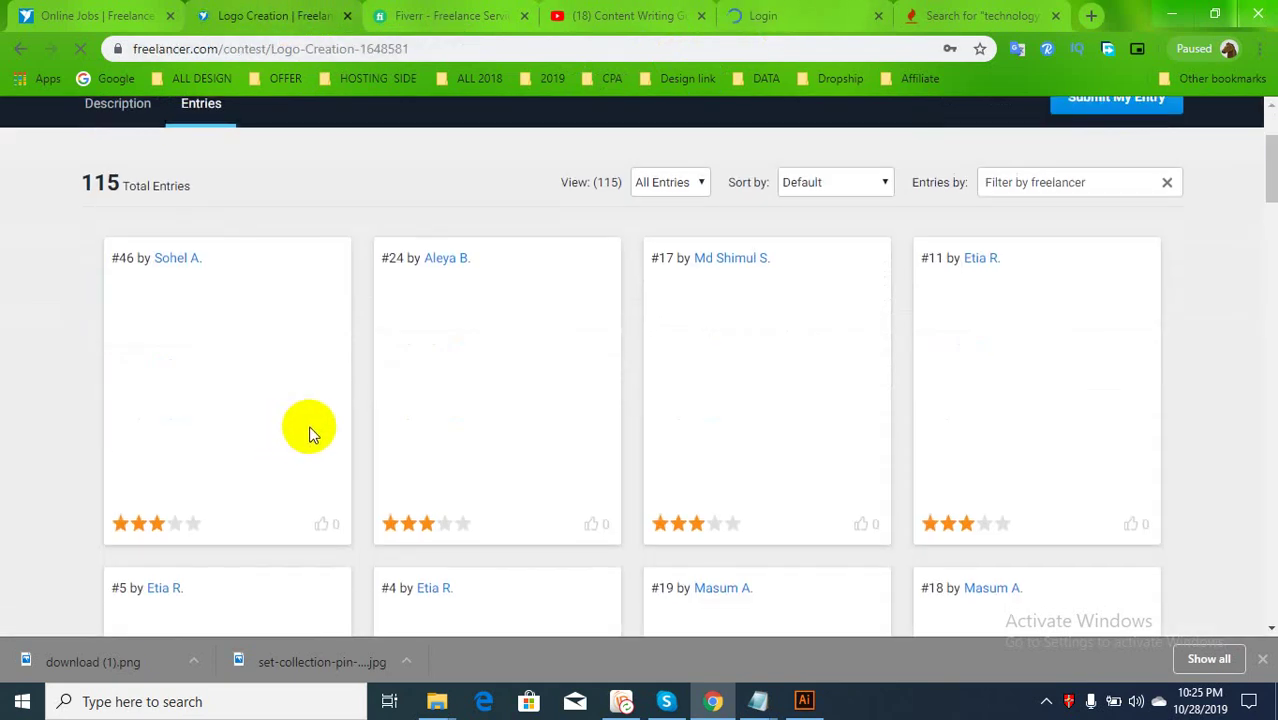
# Reload the stalled Freepik login page and check the system tray
pyautogui.click(805, 20)
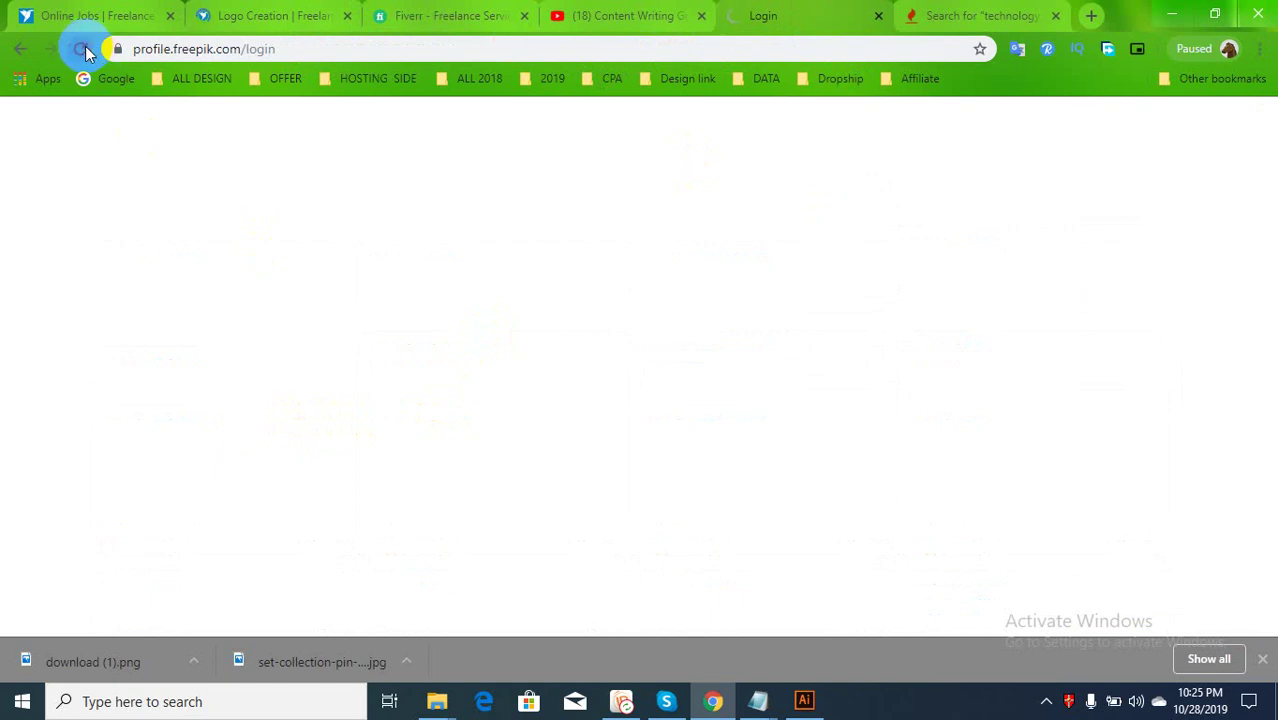
pyautogui.click(83, 50)
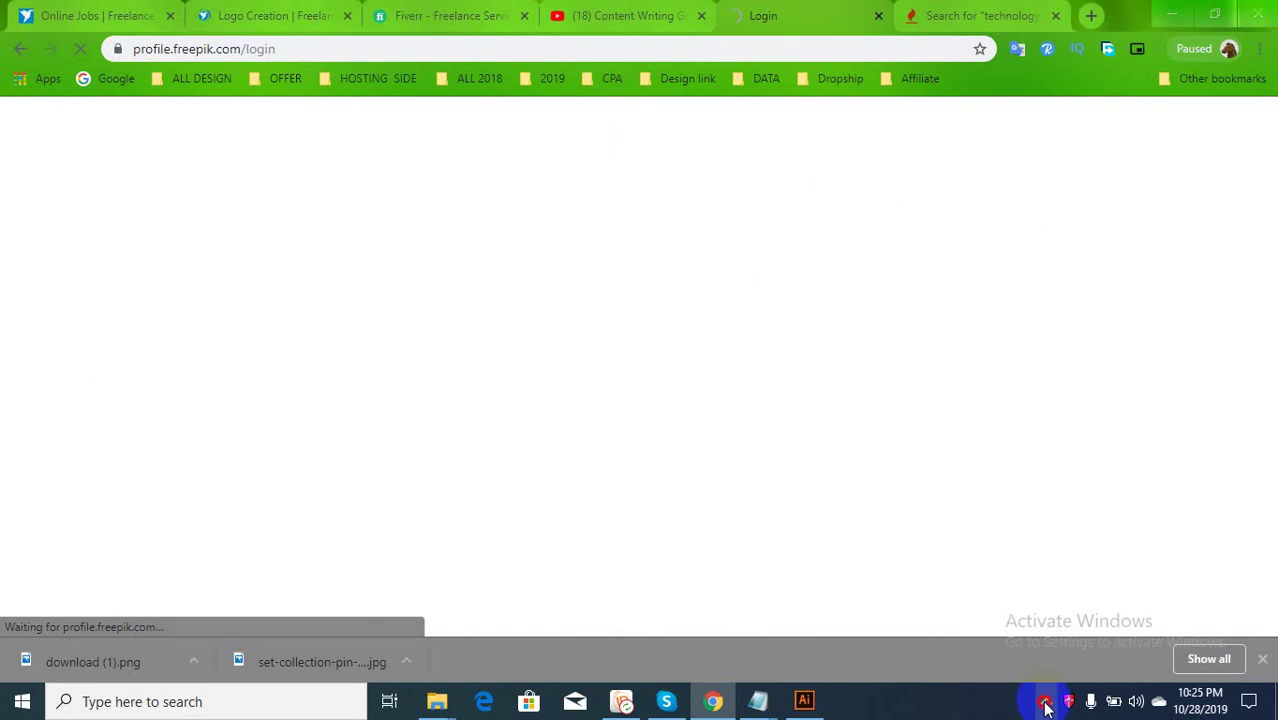
pyautogui.click(1046, 701)
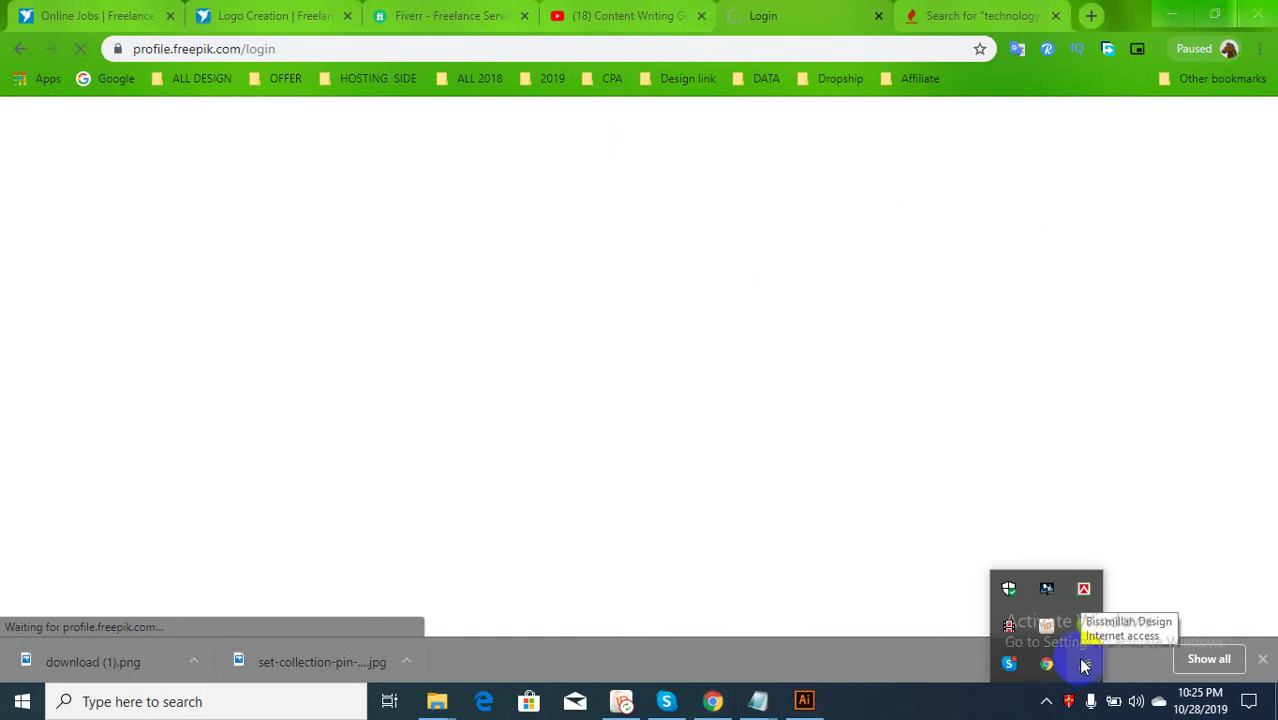
pyautogui.click(1016, 96)
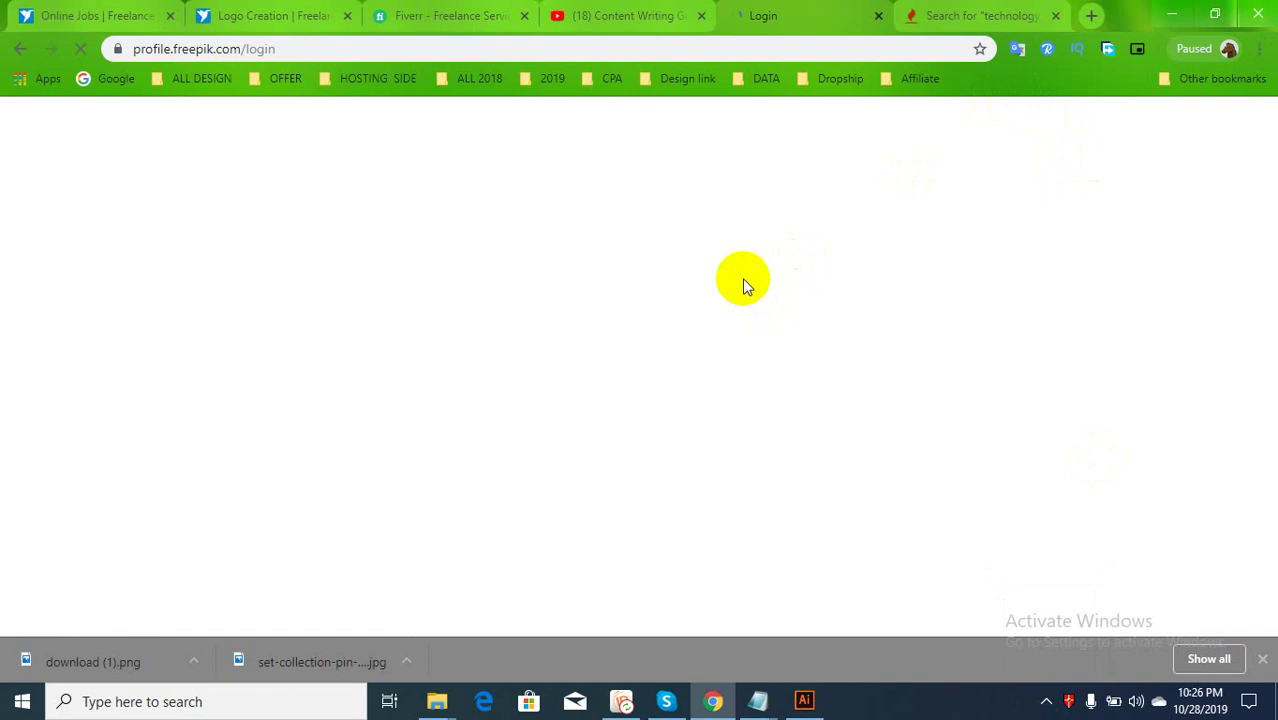
# Scroll the Logo Creation entries grid down to entry #115 and back to the top
pyautogui.click(300, 15)
pyautogui.scroll(-11, 517, 434)
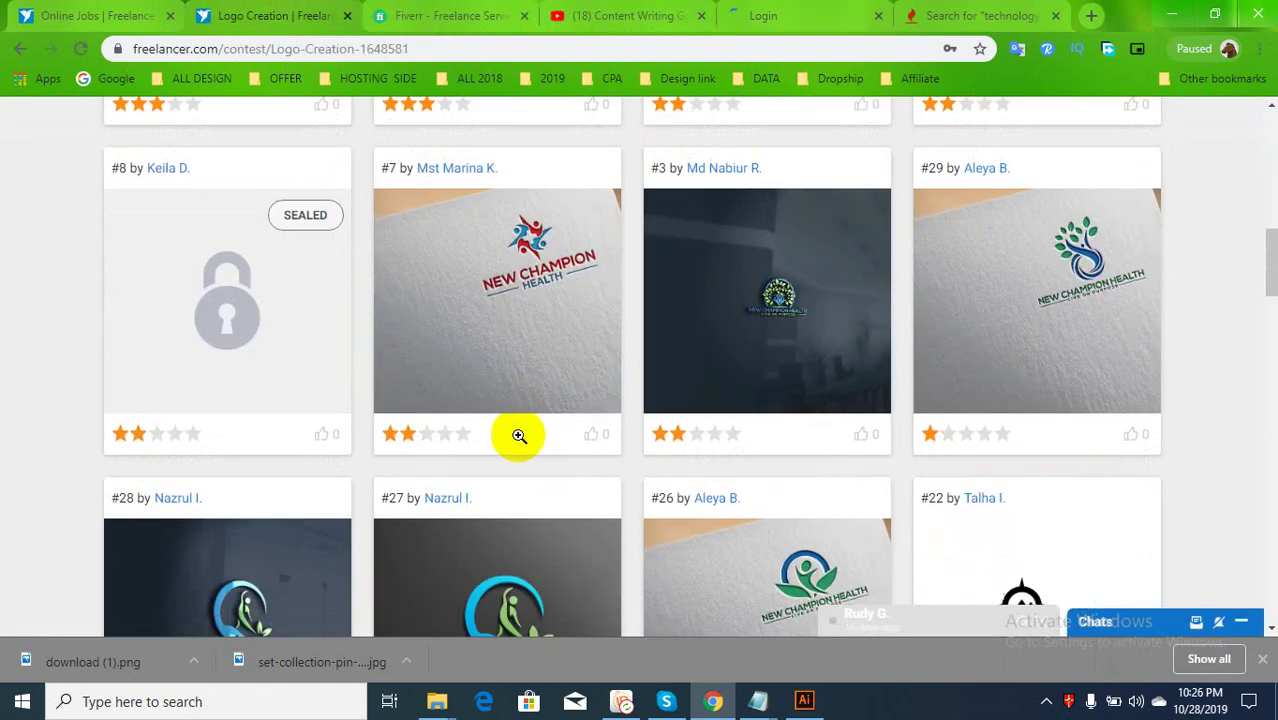
pyautogui.scroll(-2, 517, 441)
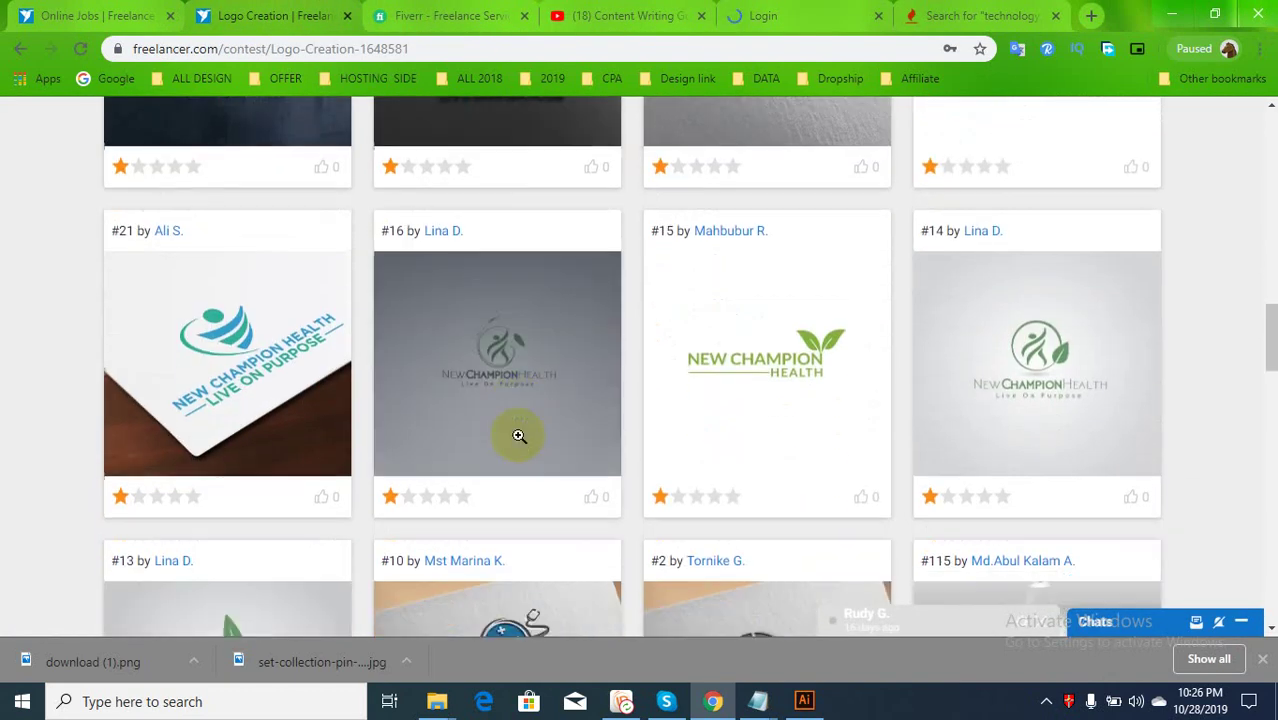
pyautogui.scroll(-3, 517, 441)
pyautogui.scroll(-2, 519, 438)
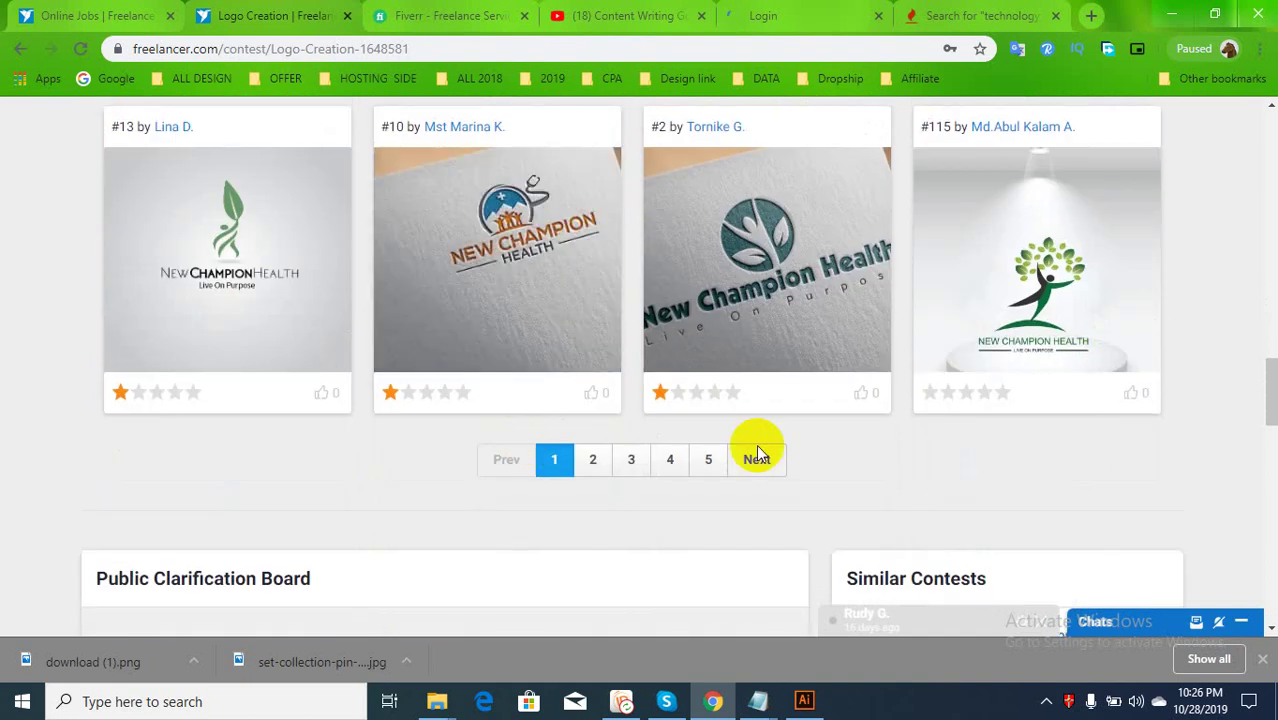
pyautogui.moveTo(1028, 350)
pyautogui.scroll(1, 1028, 350)
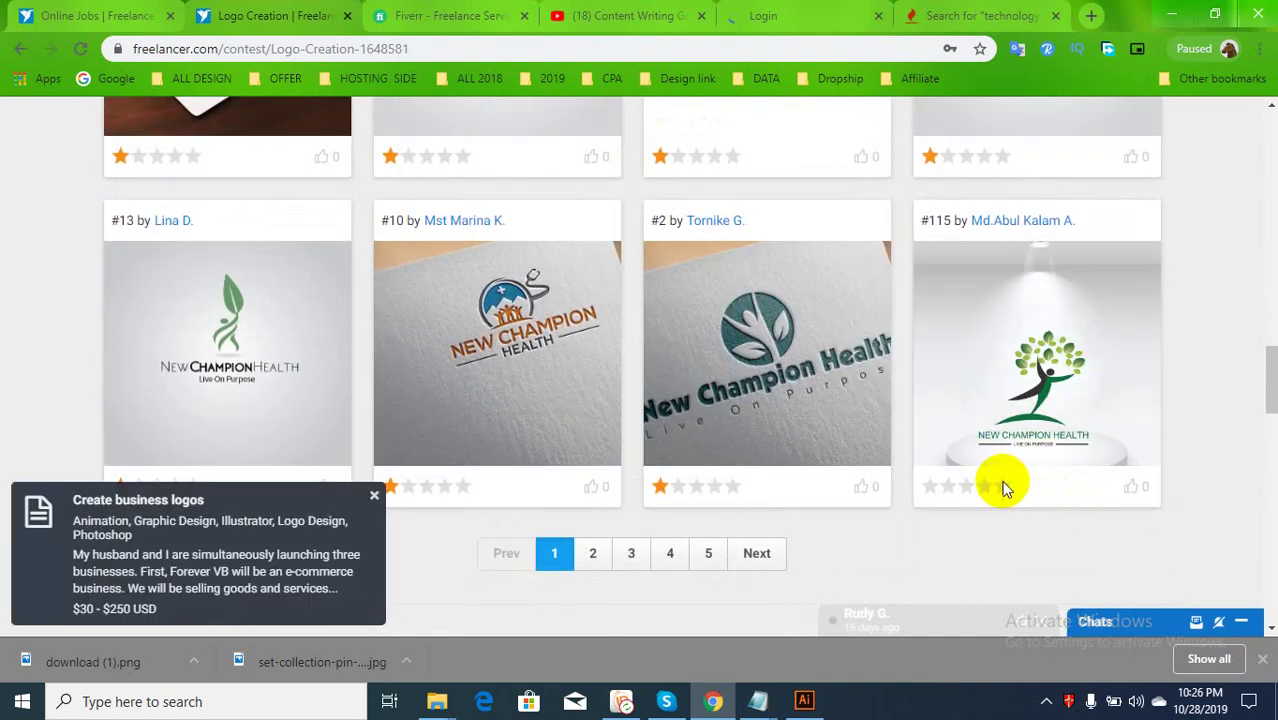
pyautogui.scroll(2, 604, 431)
pyautogui.scroll(10, 604, 431)
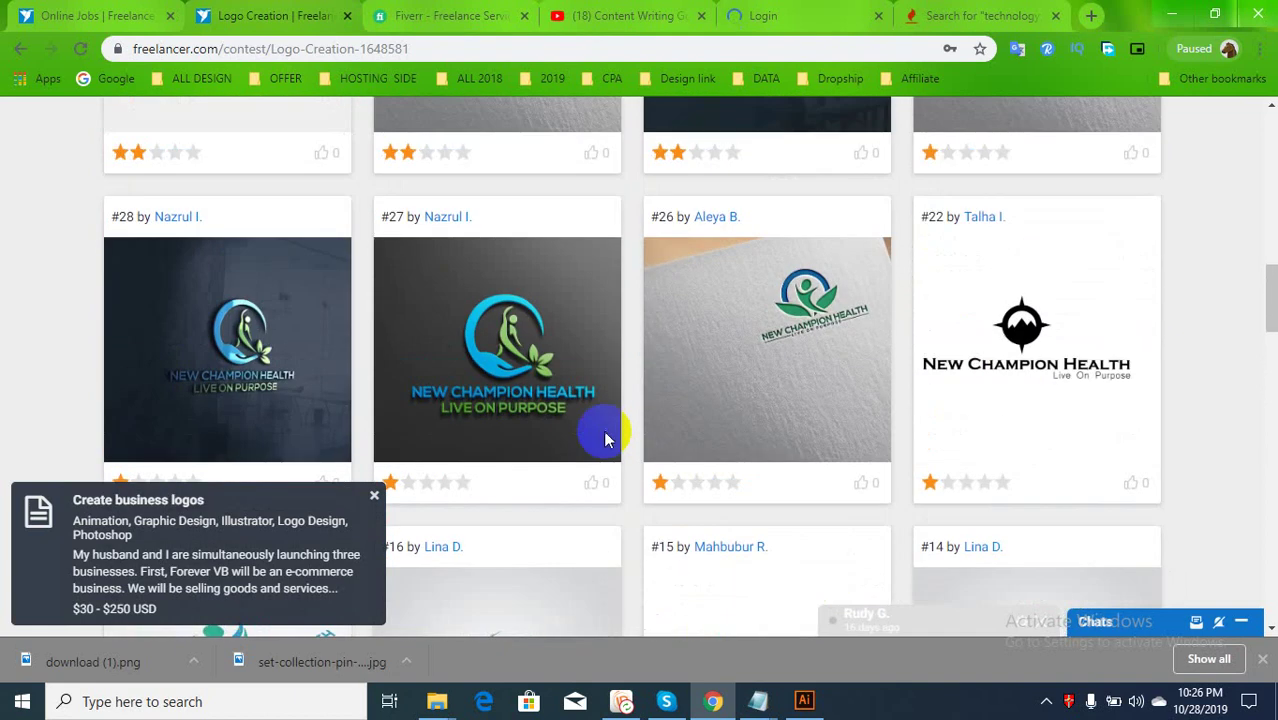
pyautogui.scroll(6, 605, 432)
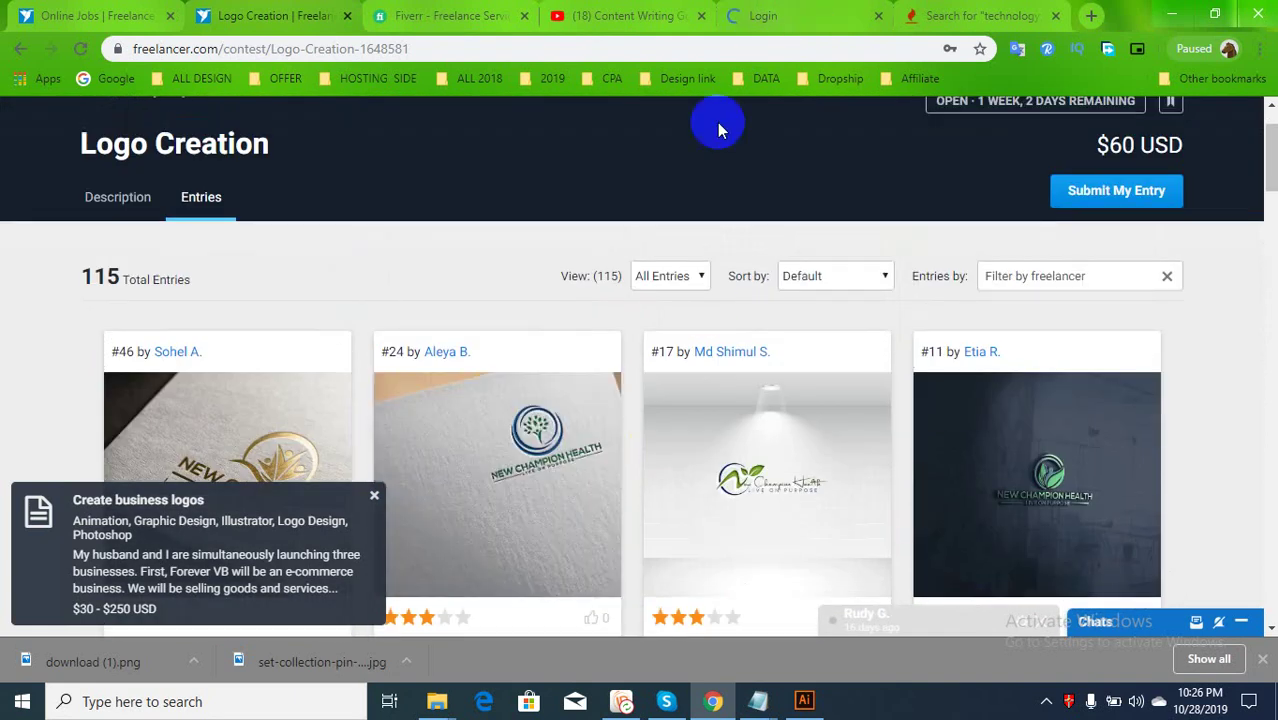
pyautogui.scroll(-1, 715, 115)
pyautogui.click(810, 10)
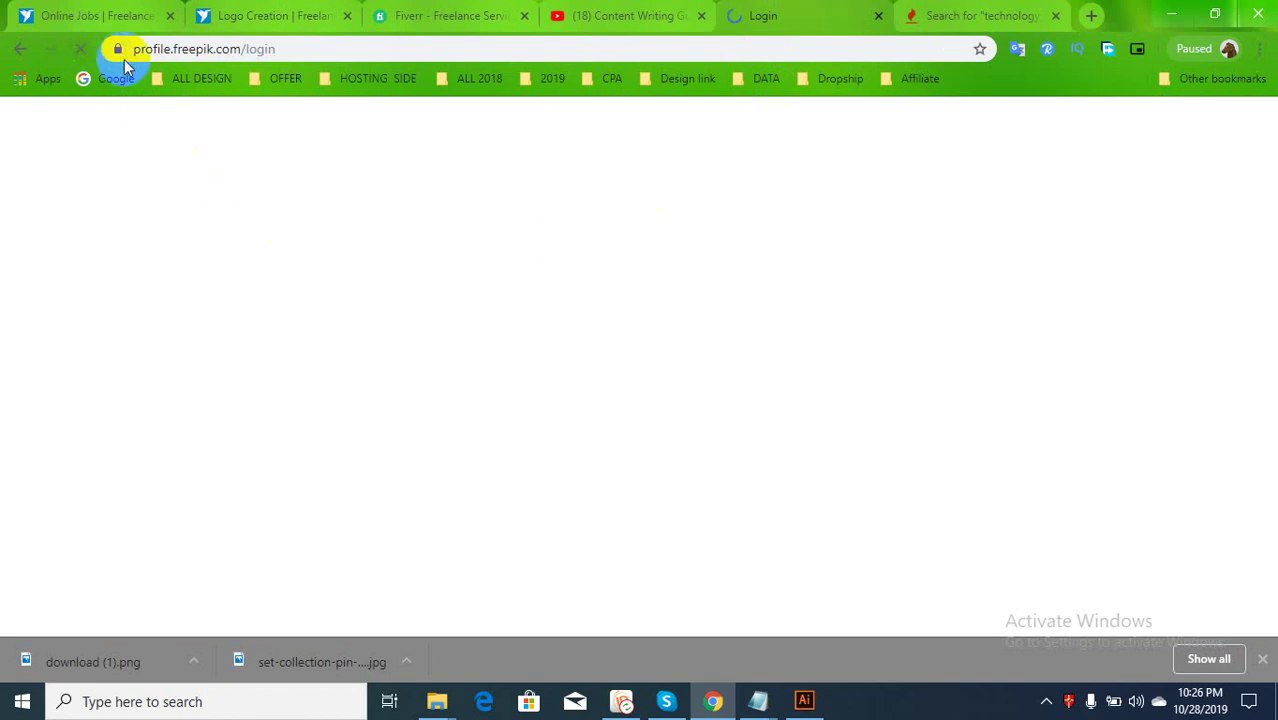
# Copy the Freepik login URL, close the stalled tab, and reload the login page in another tab
pyautogui.click(297, 47)
pyautogui.hotkey('ctrl', 'c')
pyautogui.click(879, 17)
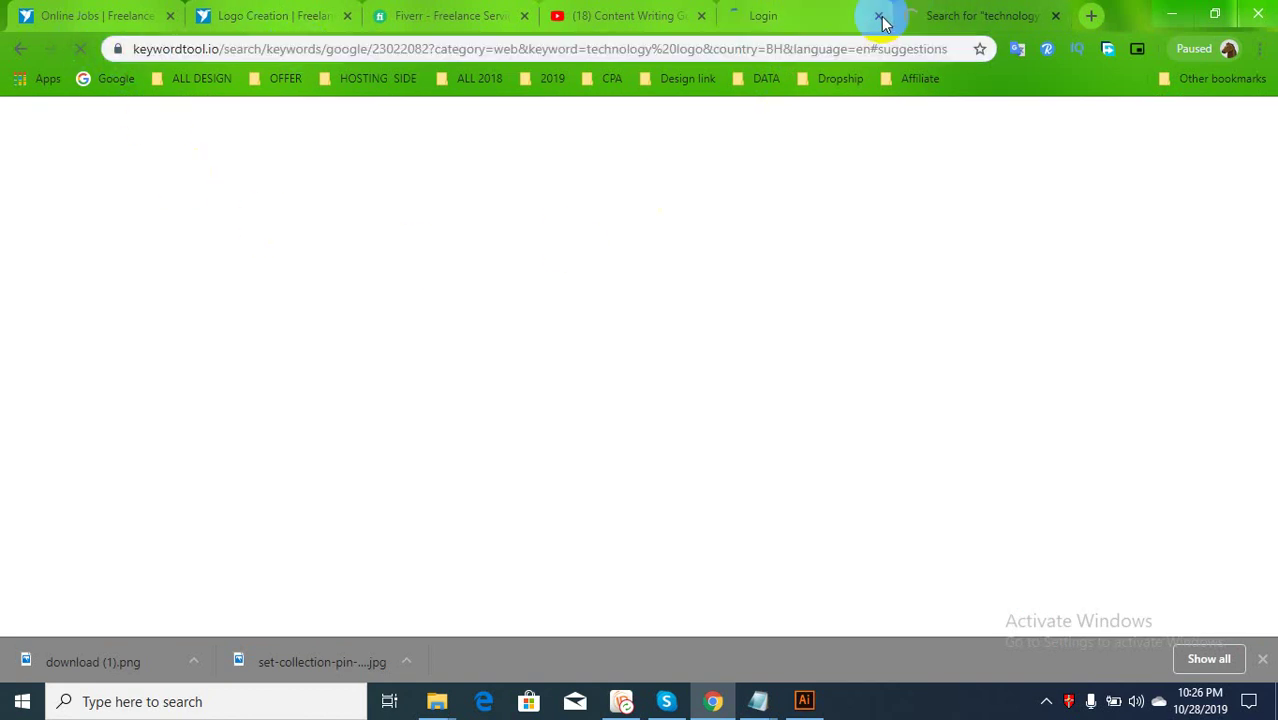
pyautogui.click(847, 48)
pyautogui.hotkey('ctrl', 'v')
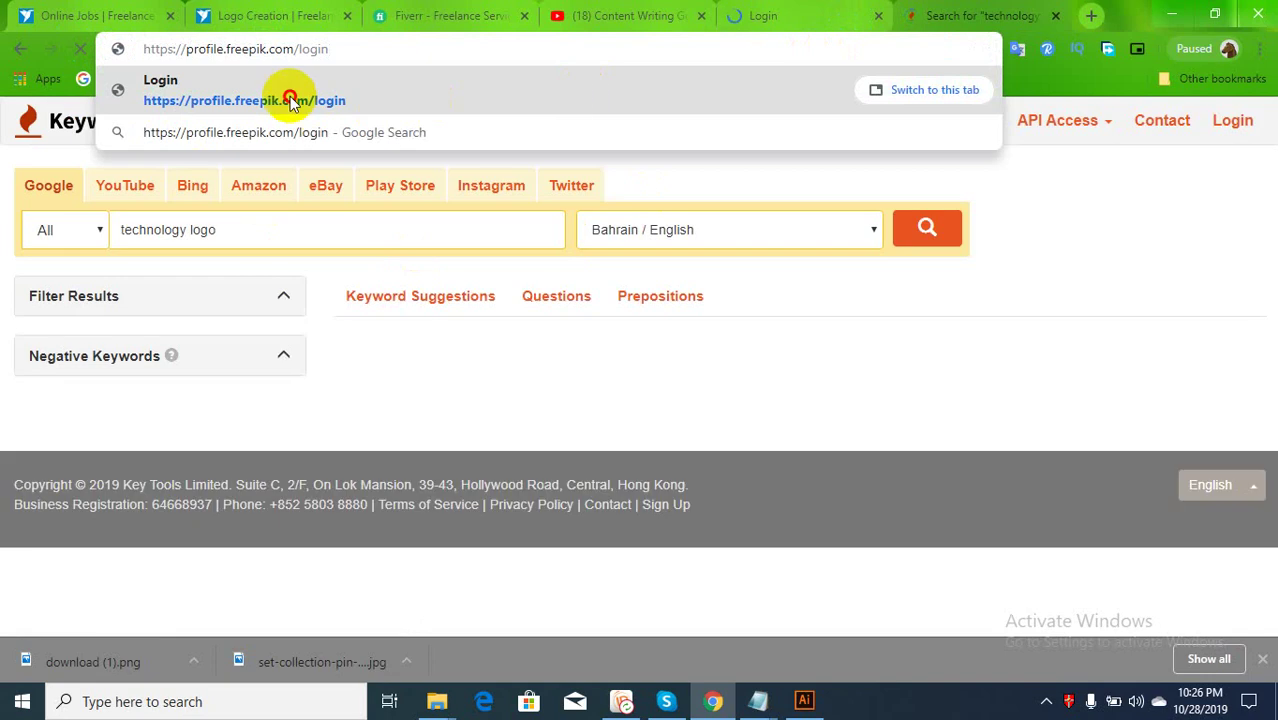
pyautogui.click(290, 100)
pyautogui.click(780, 15)
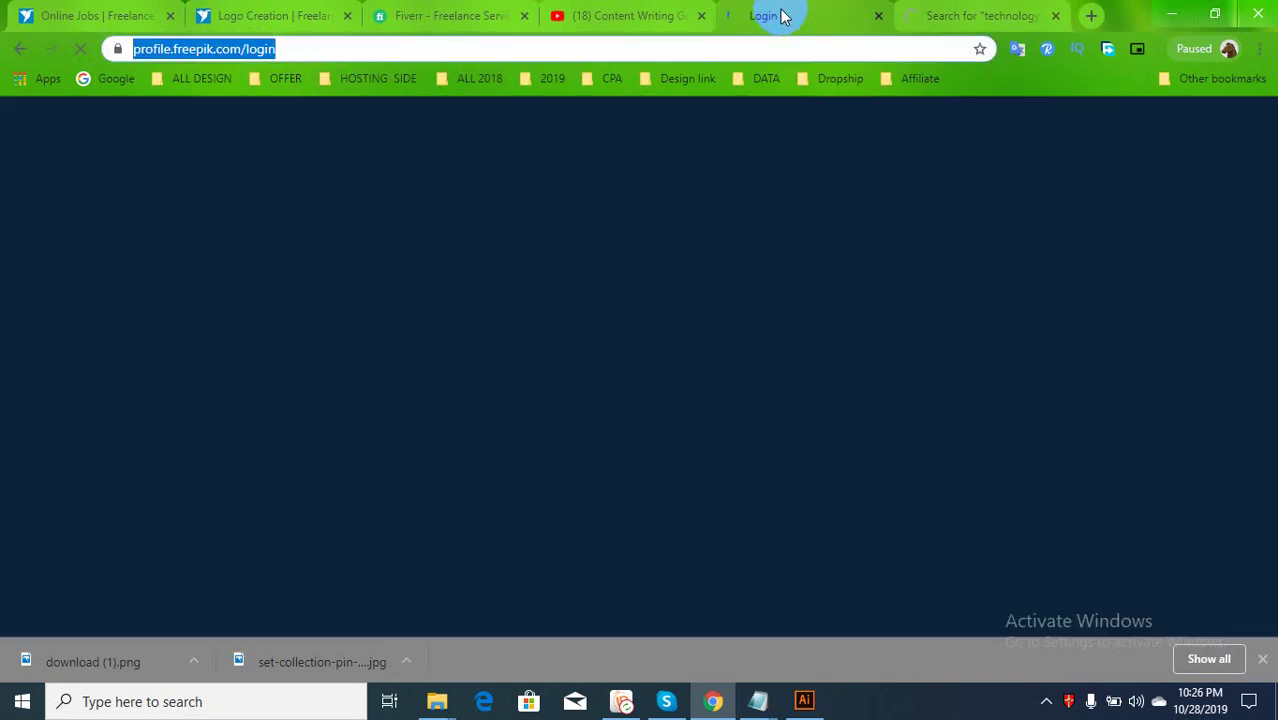
pyautogui.click(940, 14)
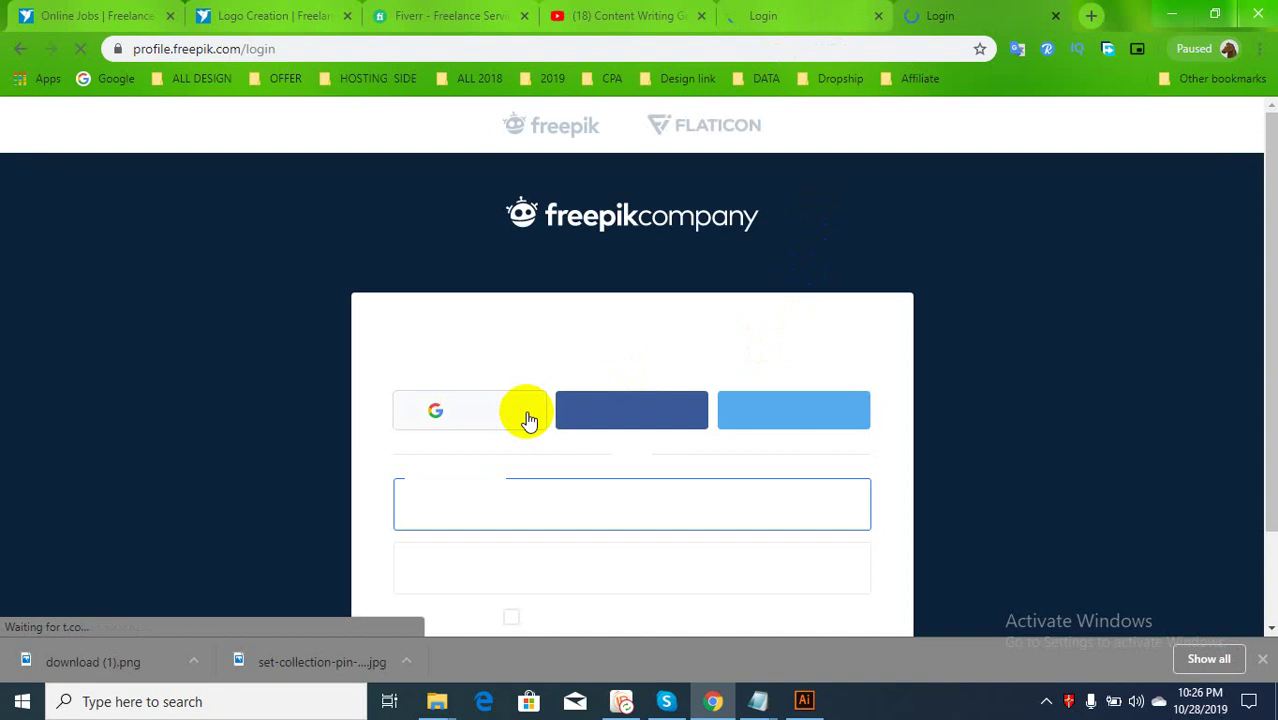
# Sign in to Freepik with the account's username and password
pyautogui.scroll(-1, 530, 405)
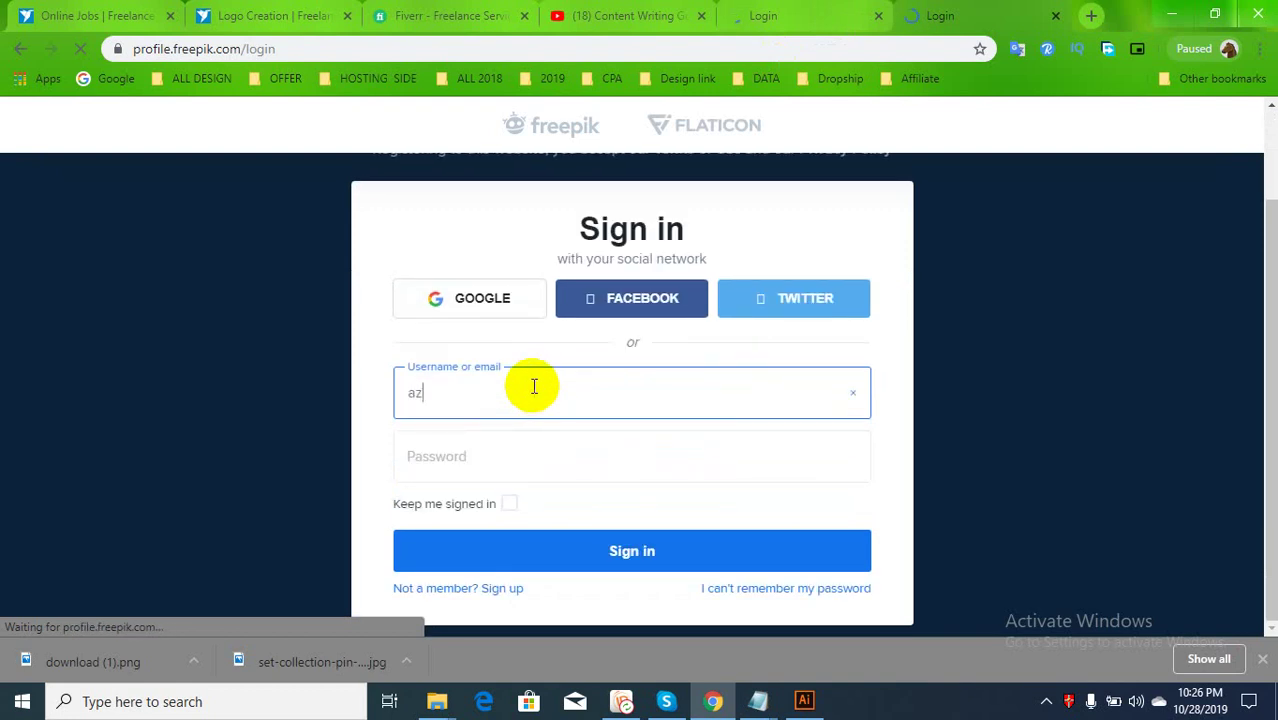
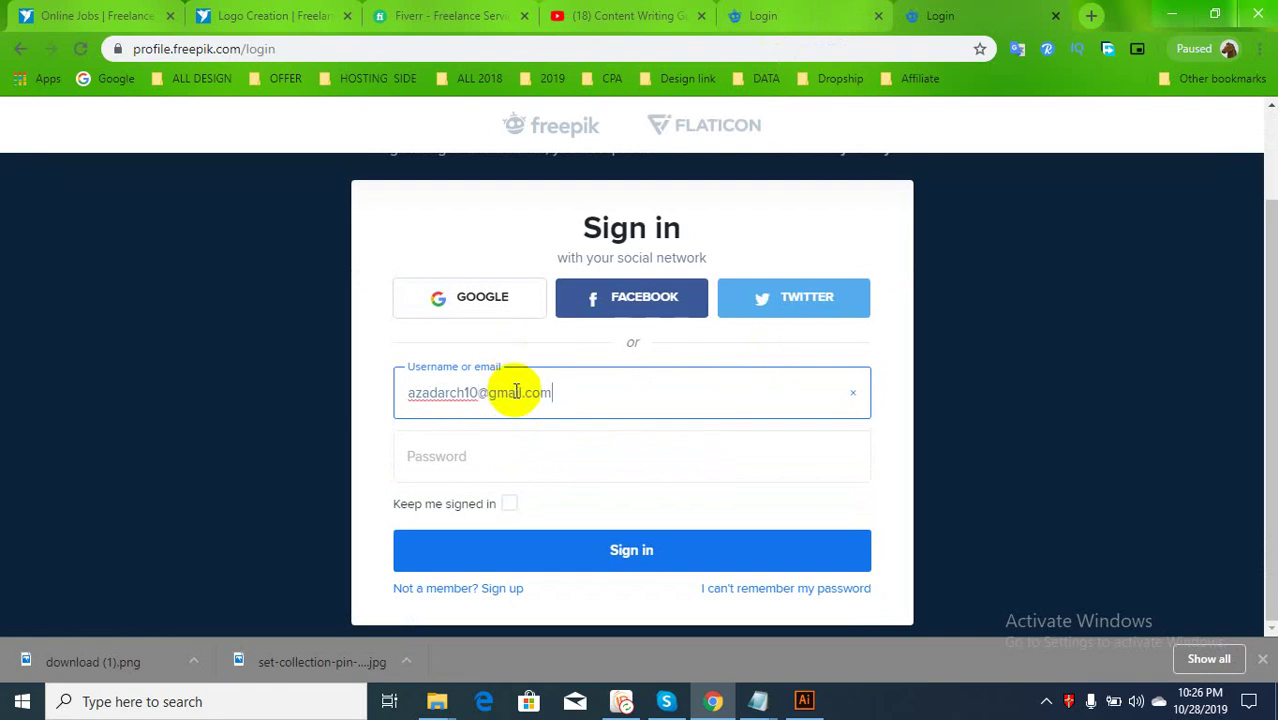
pyautogui.click(509, 464)
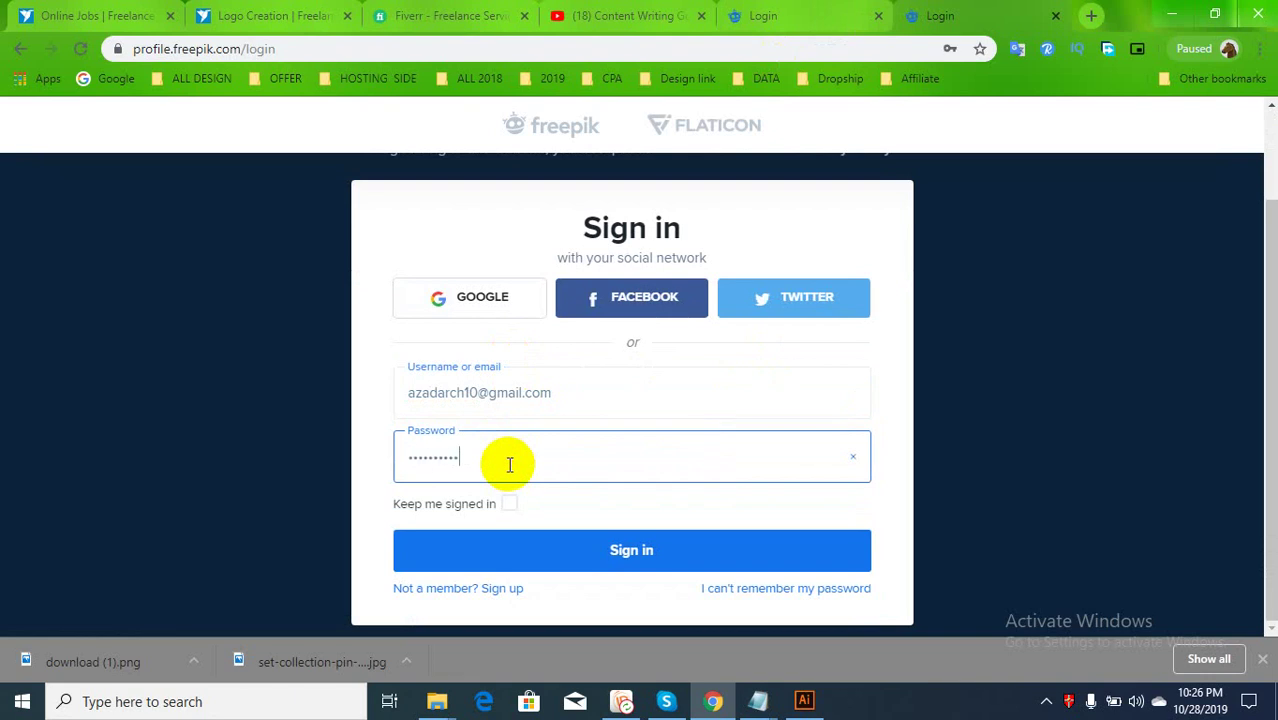
pyautogui.press('Return')
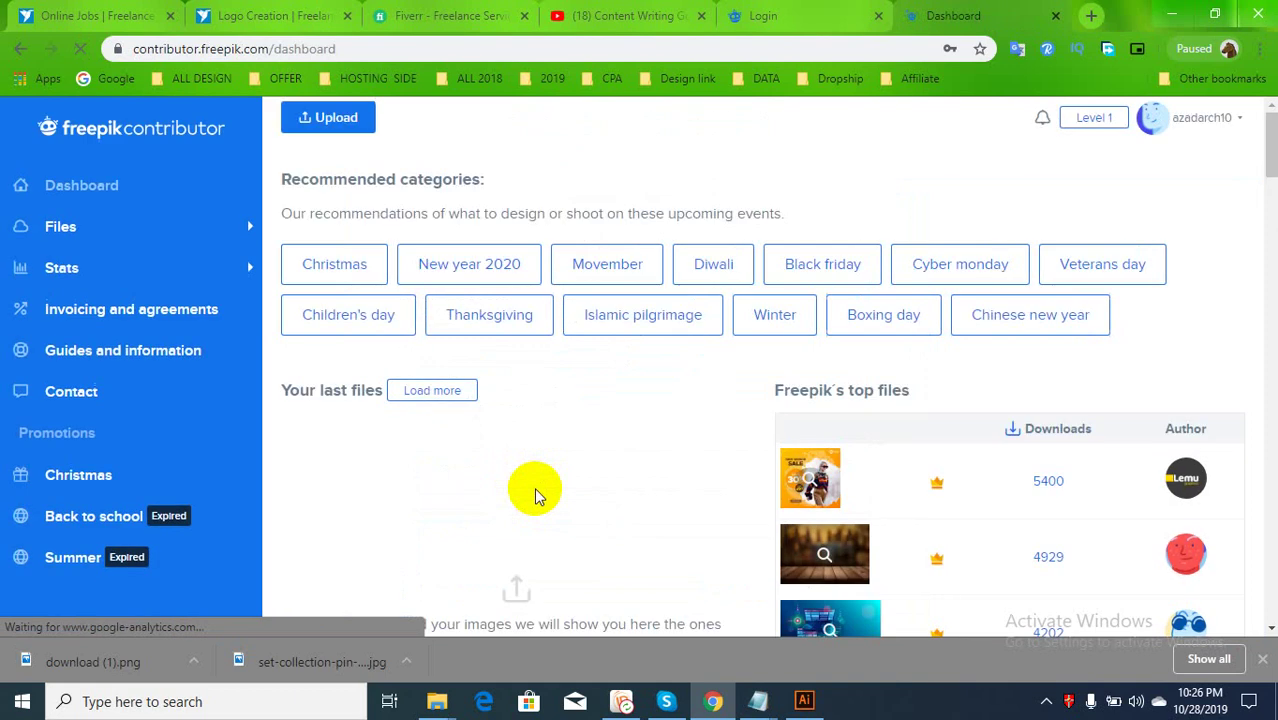
# Let the browser remember the login, start a new upload, and dismiss the guidelines notice
pyautogui.scroll(-10, 535, 495)
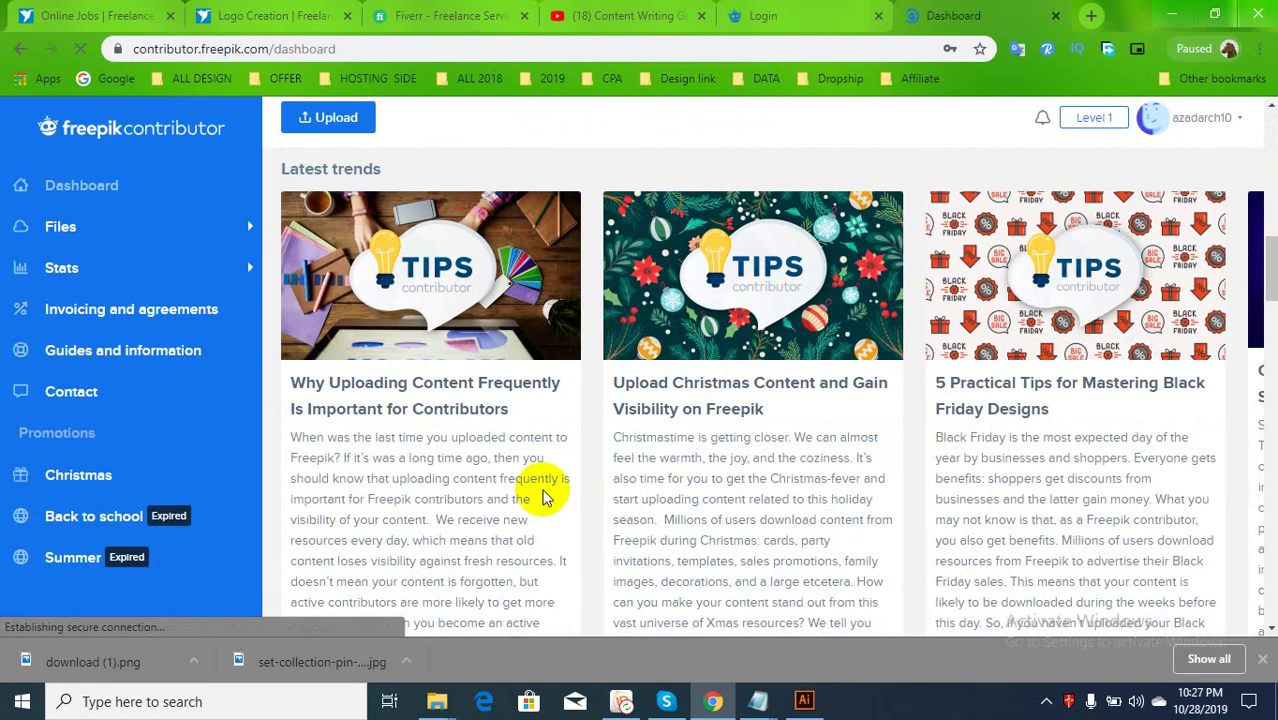
pyautogui.scroll(4, 542, 491)
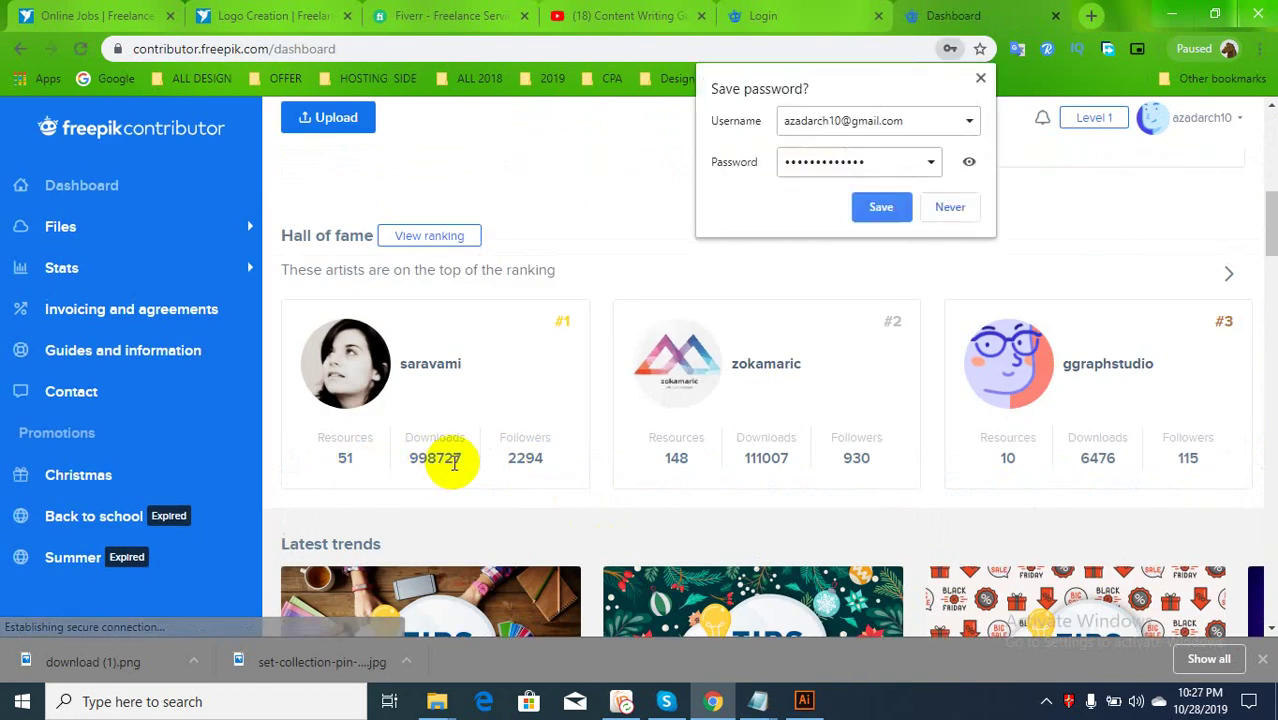
pyautogui.click(878, 206)
pyautogui.scroll(4, 499, 405)
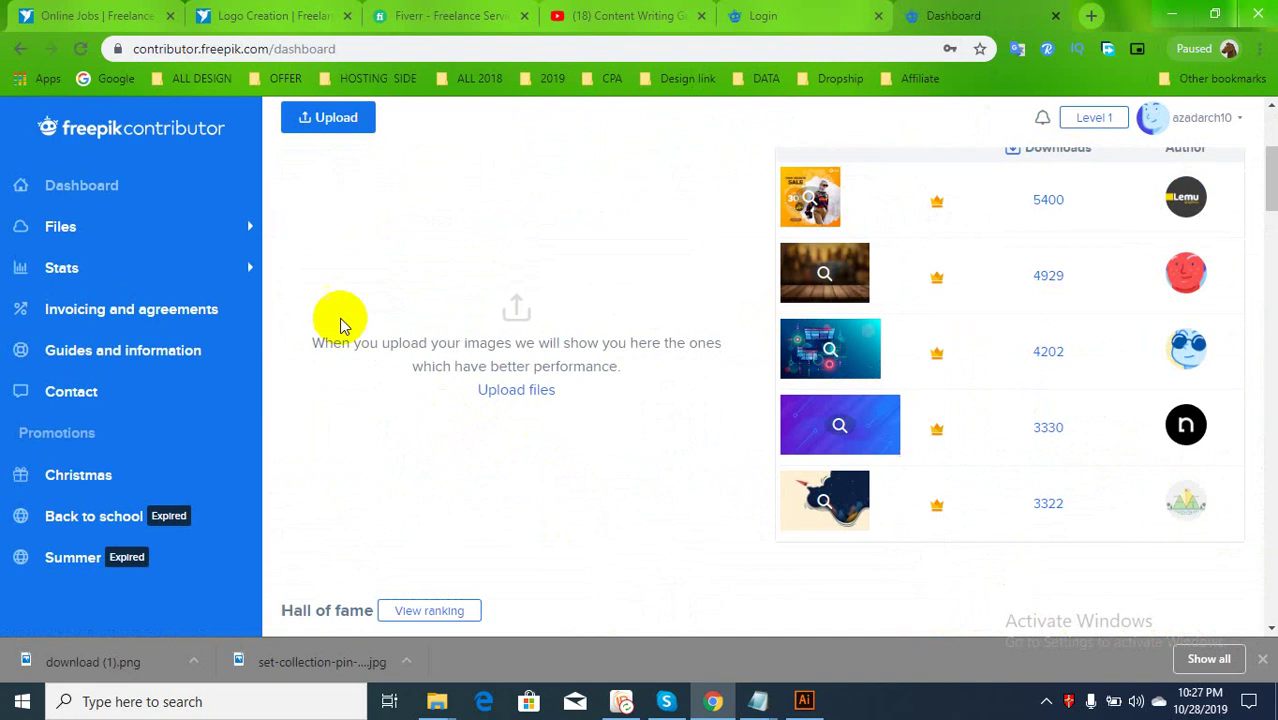
pyautogui.click(330, 120)
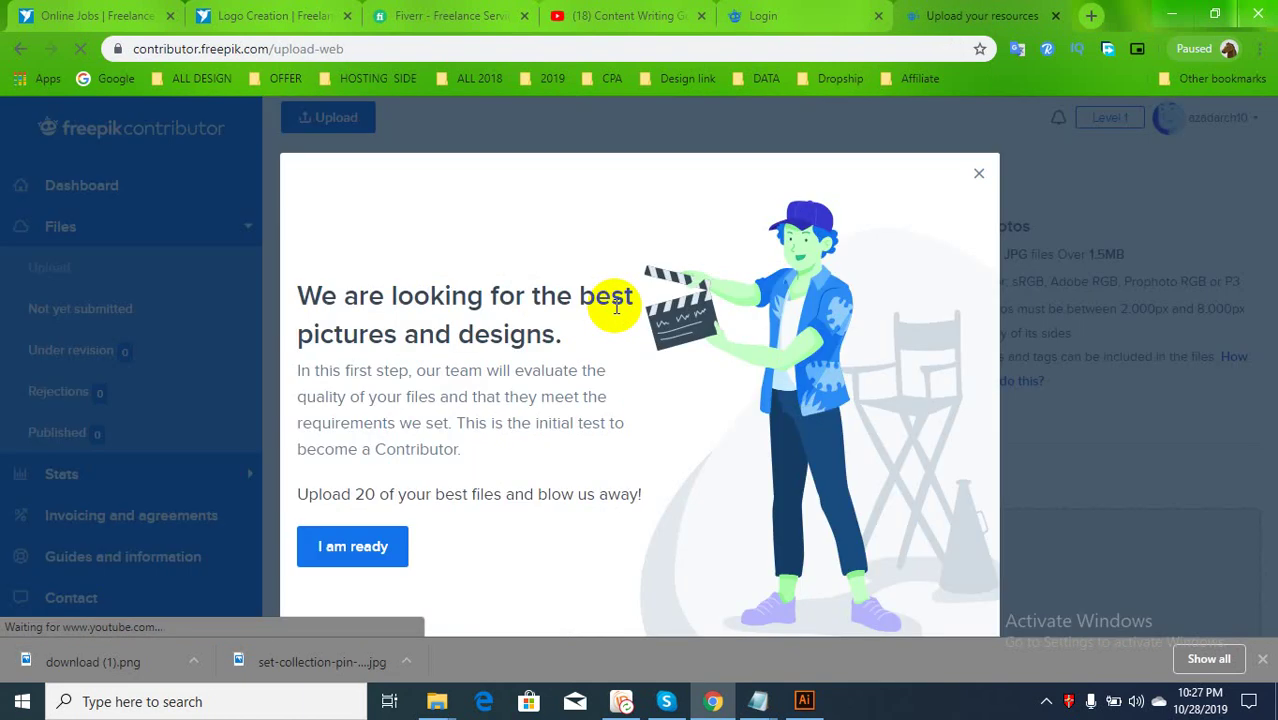
pyautogui.click(366, 554)
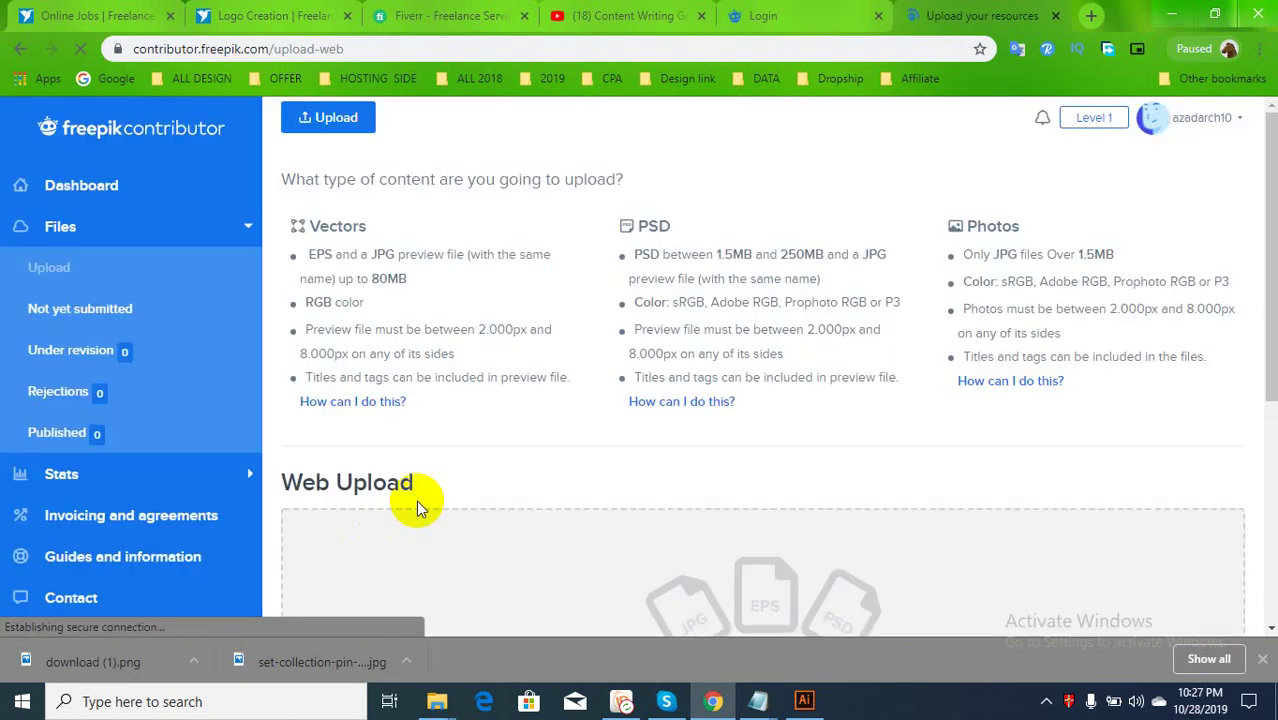
# Upload Food-&-Drink.jpg and Food & Drink.eps from the computer
pyautogui.scroll(-2, 505, 487)
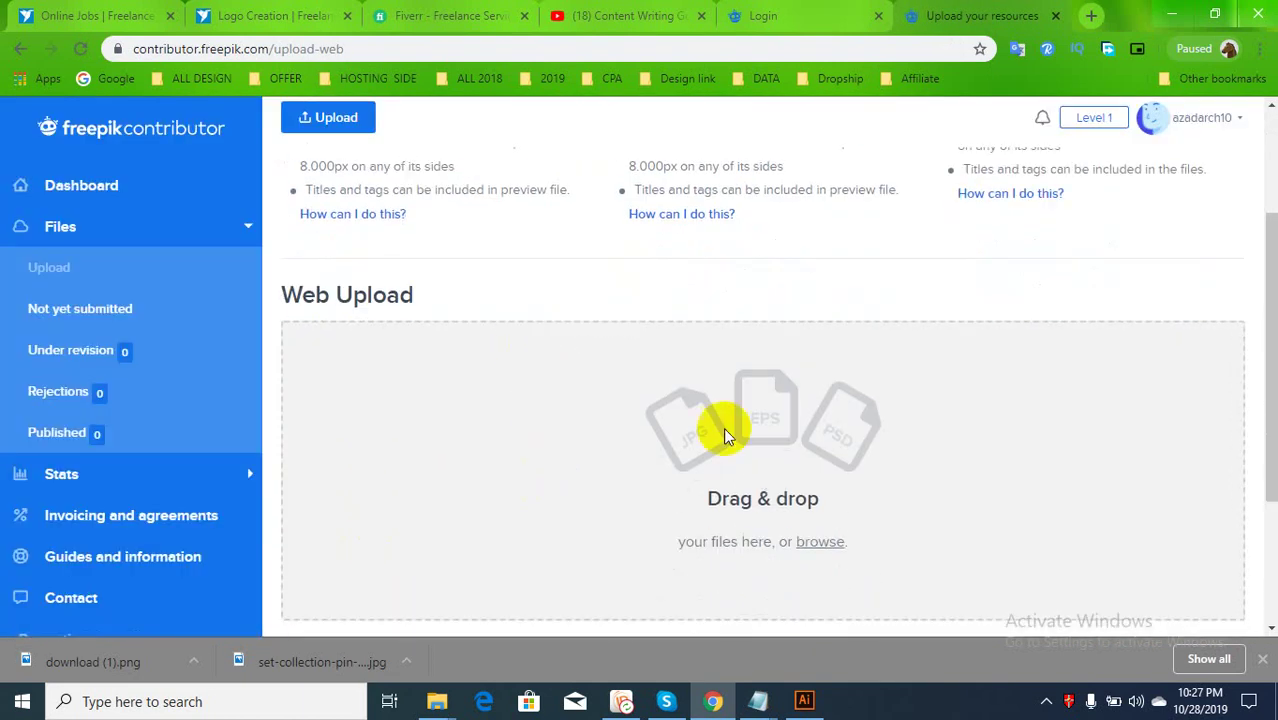
pyautogui.click(818, 542)
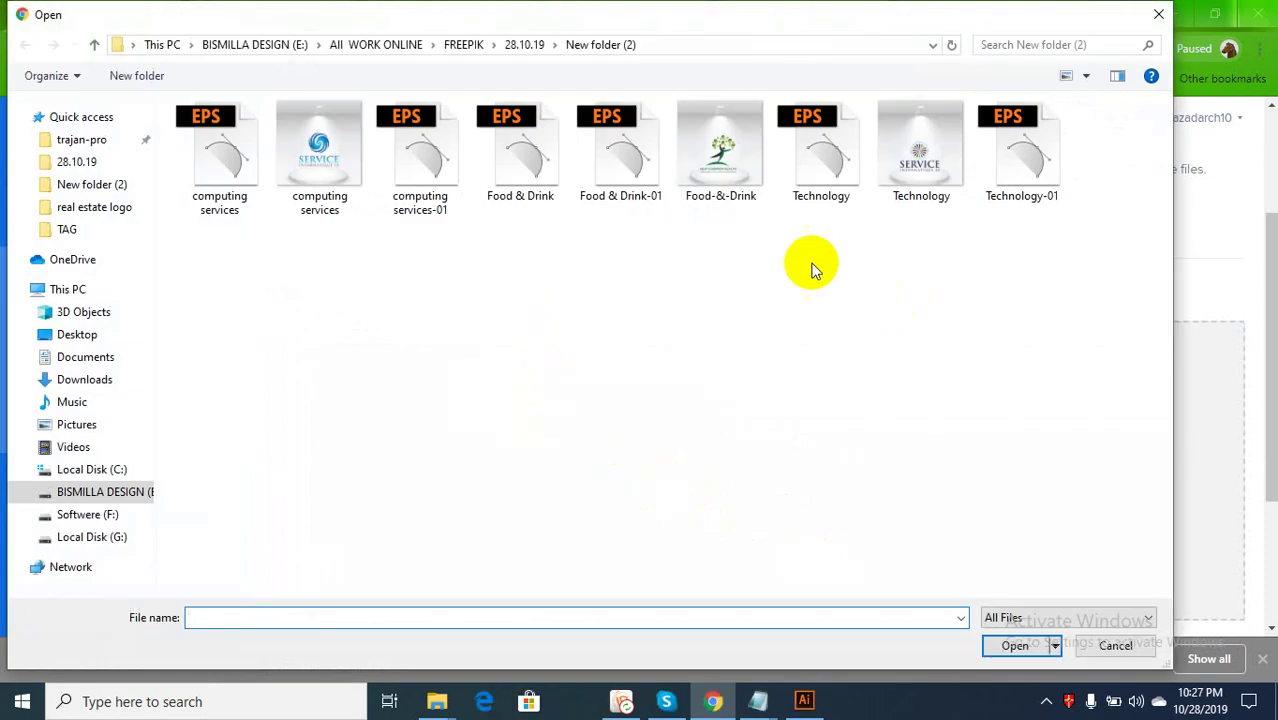
pyautogui.click(729, 208)
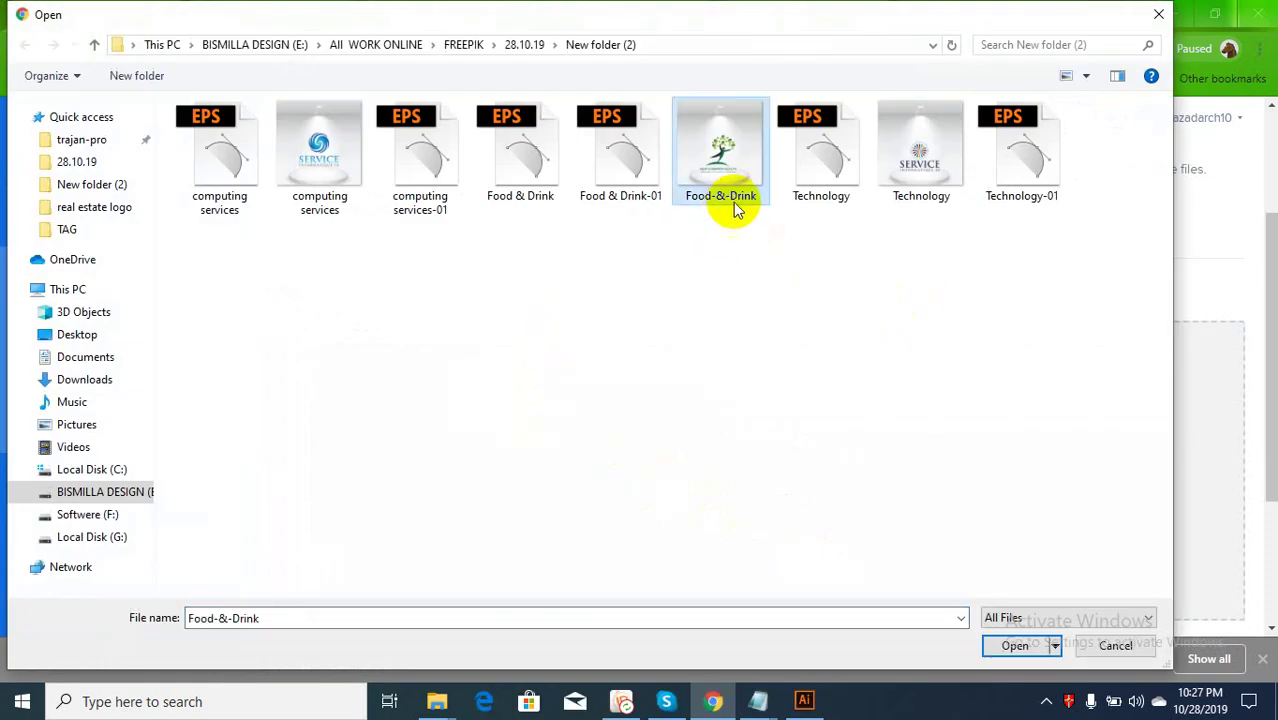
pyautogui.keyDown('ctrl'); pyautogui.click(540, 185); pyautogui.keyUp('ctrl')
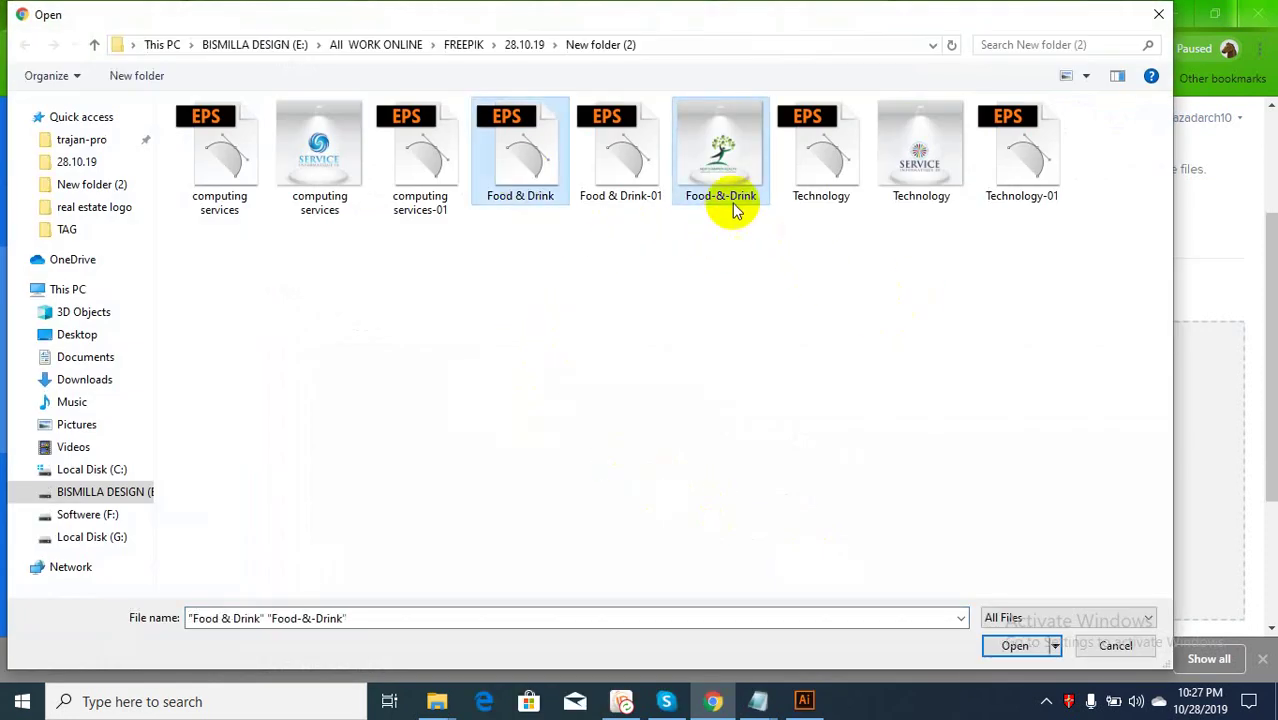
pyautogui.click(1013, 645)
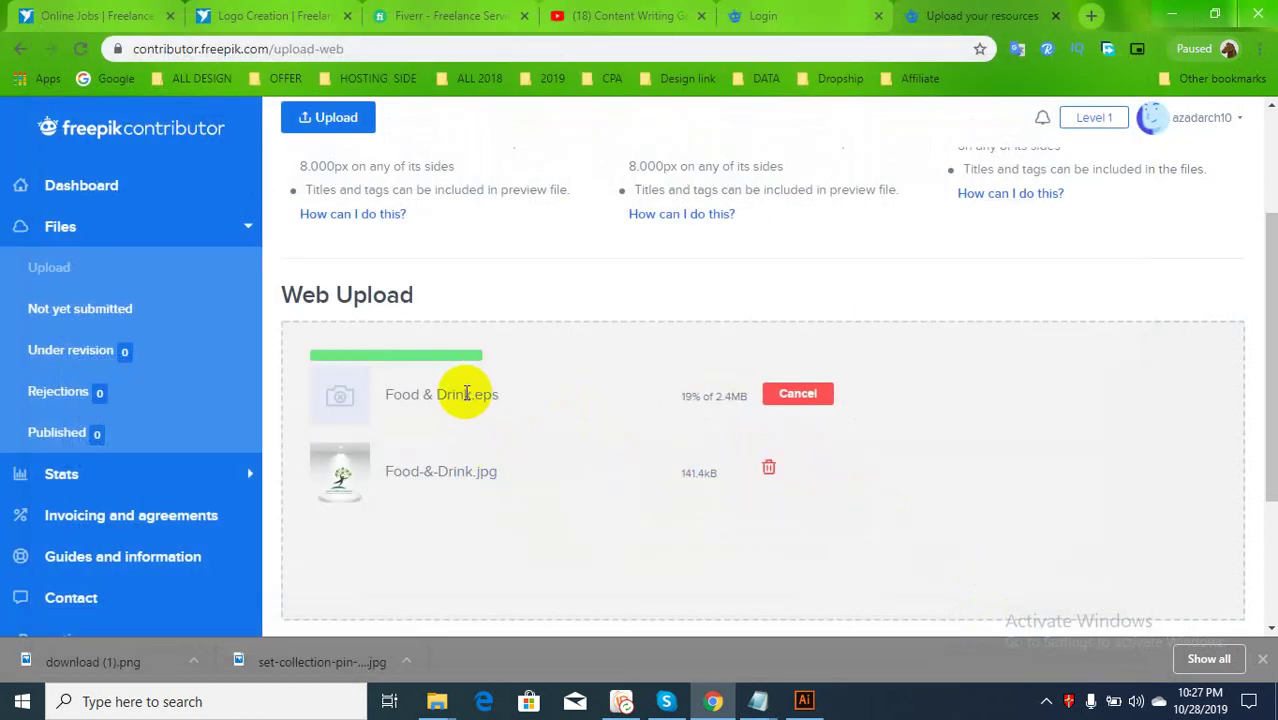
# Copy 'Food & Drink' from the file name and import the uploaded files
pyautogui.moveTo(471, 394); pyautogui.dragTo(390, 400)
pyautogui.rightClick(393, 398)
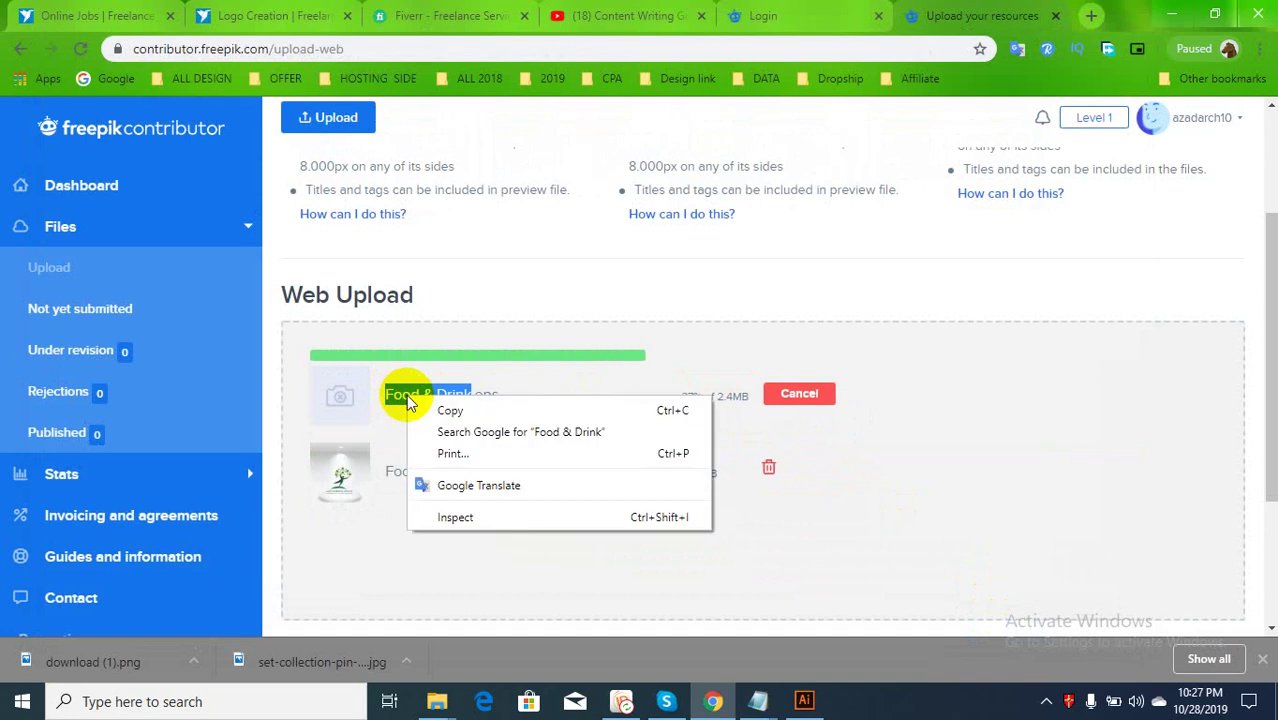
pyautogui.click(440, 408)
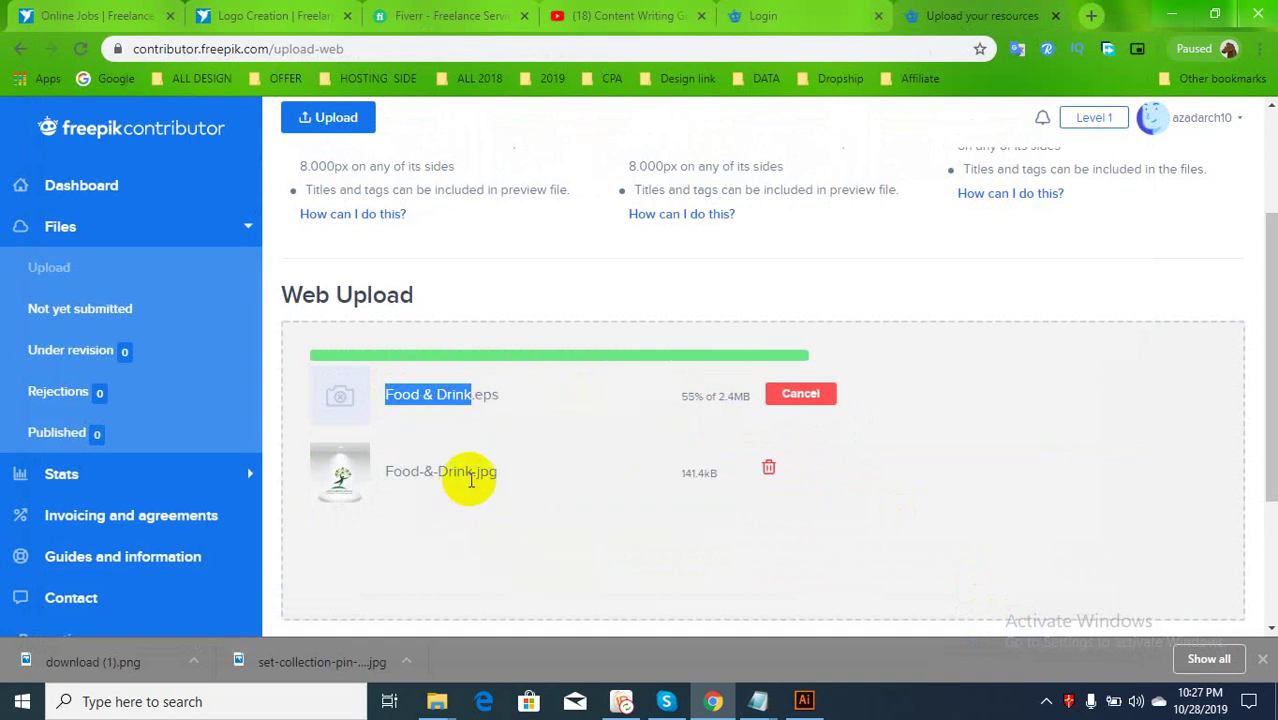
pyautogui.scroll(-3, 470, 480)
pyautogui.scroll(2, 487, 481)
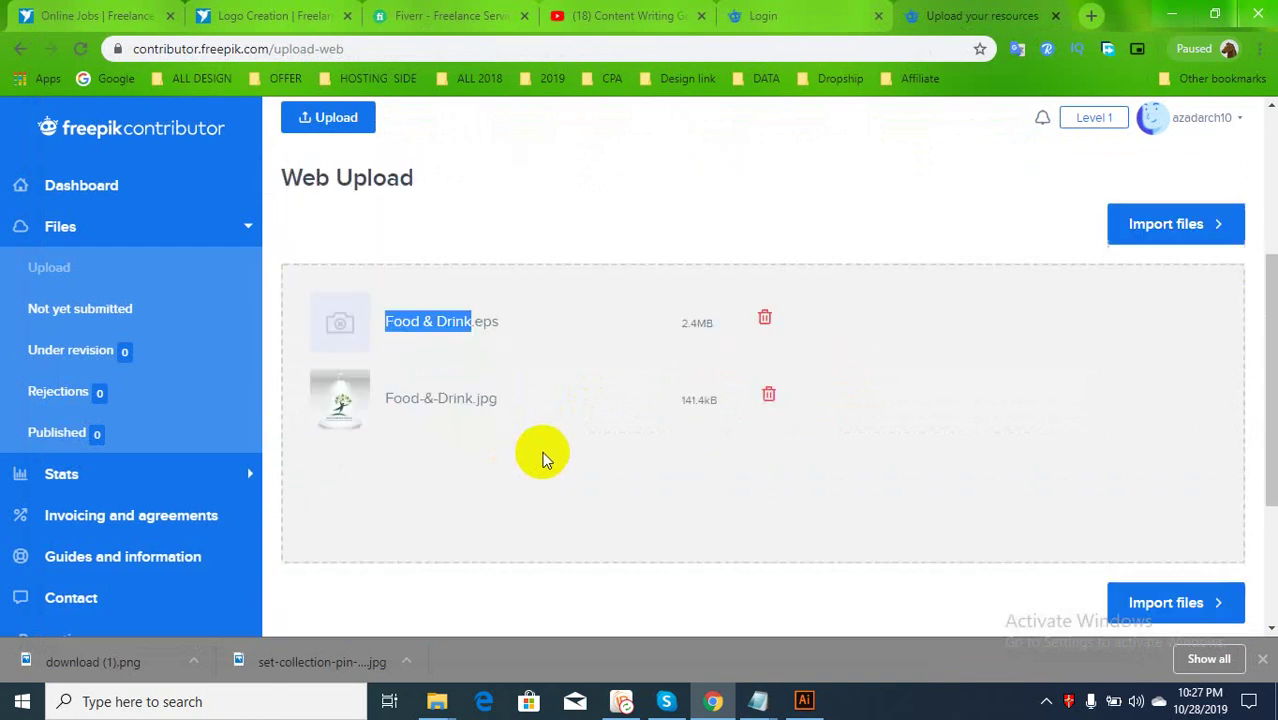
pyautogui.click(1155, 208)
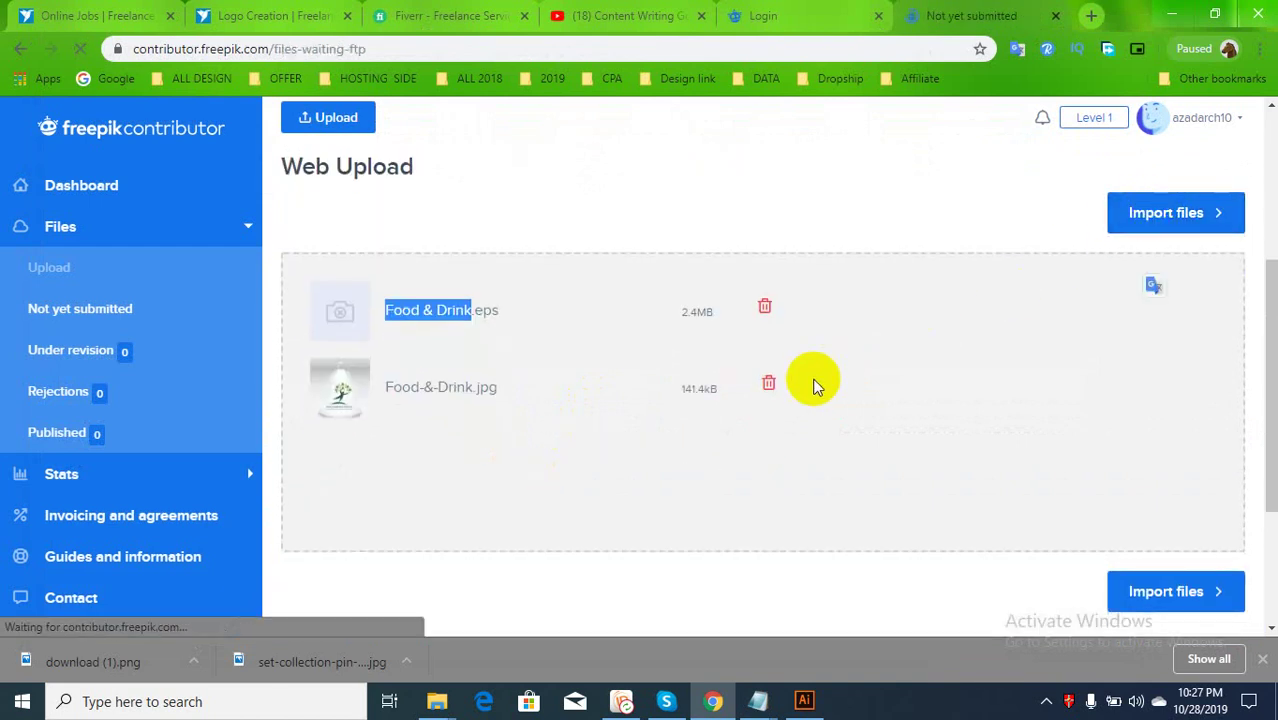
# Reload the Not yet submitted list until the new uploads appear
pyautogui.scroll(-2, 807, 379)
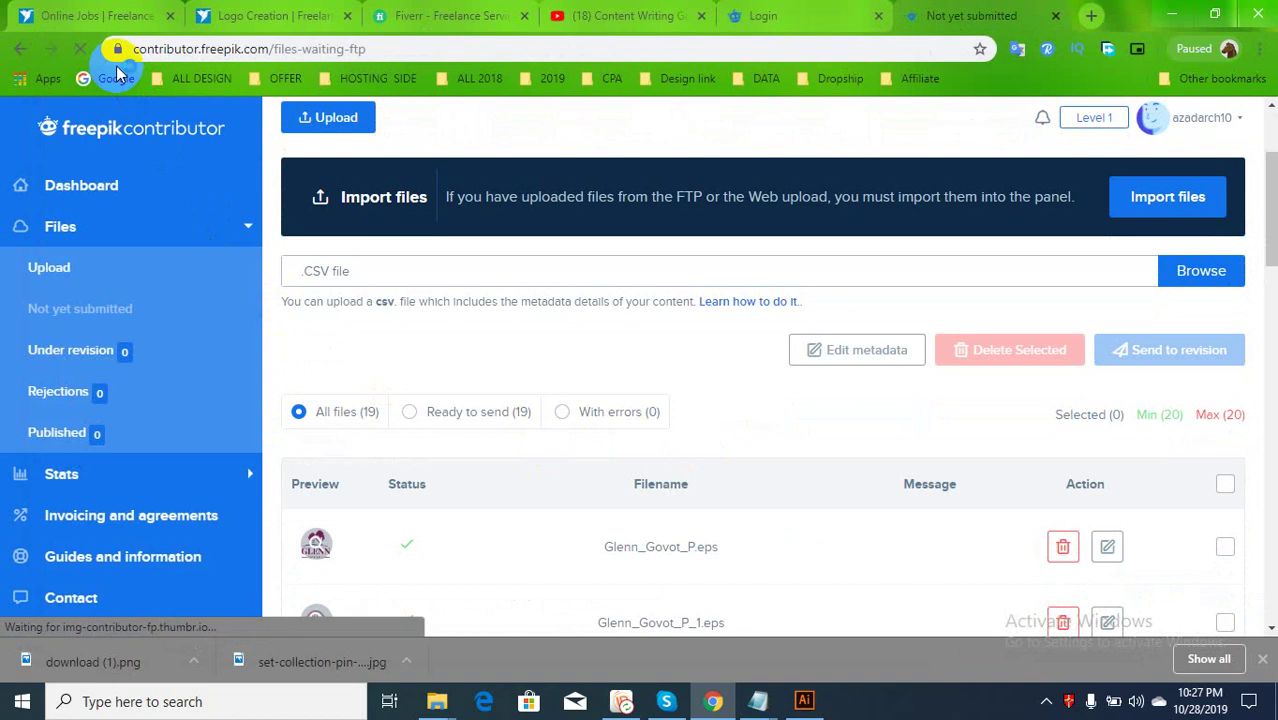
pyautogui.scroll(-3, 640, 505)
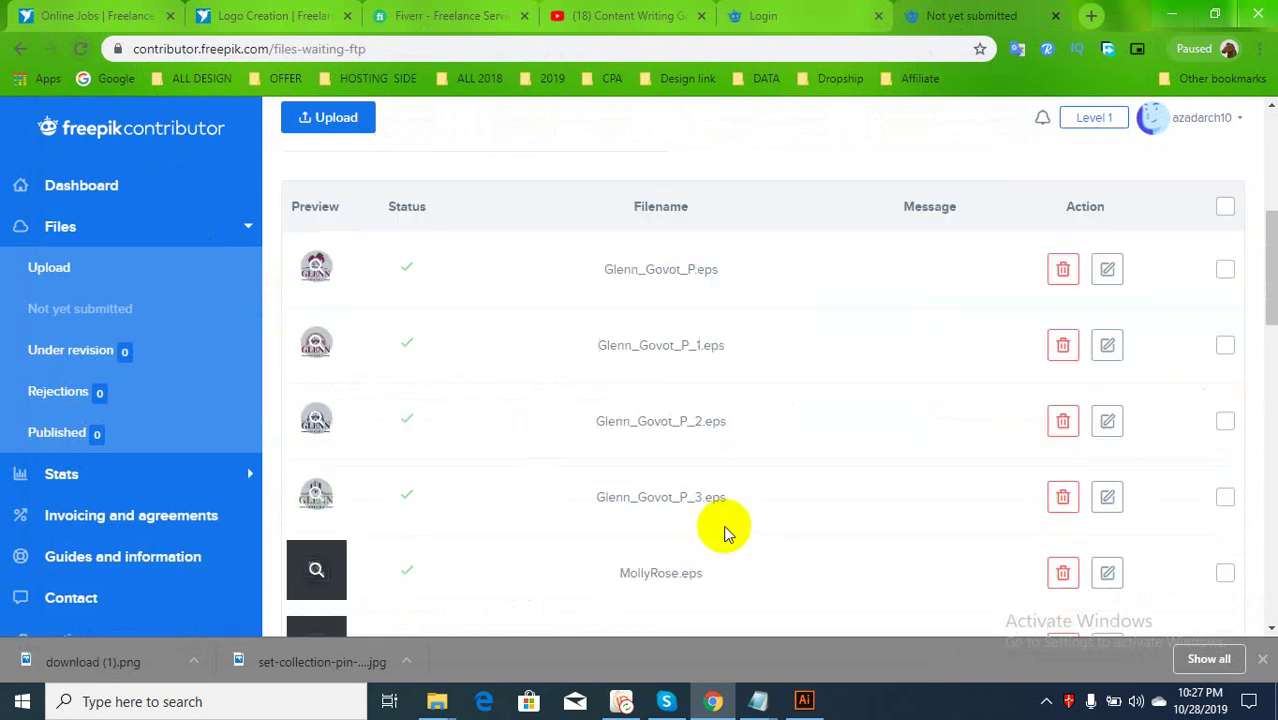
pyautogui.scroll(-8, 727, 533)
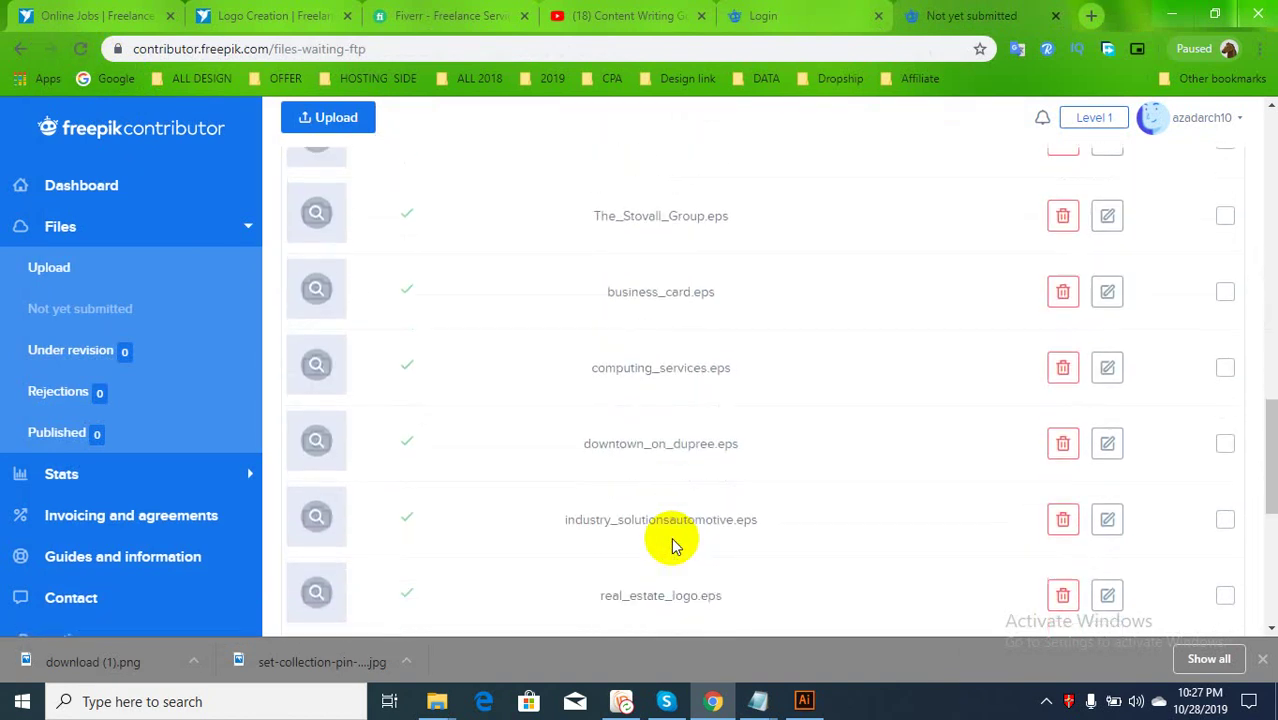
pyautogui.scroll(-3, 672, 545)
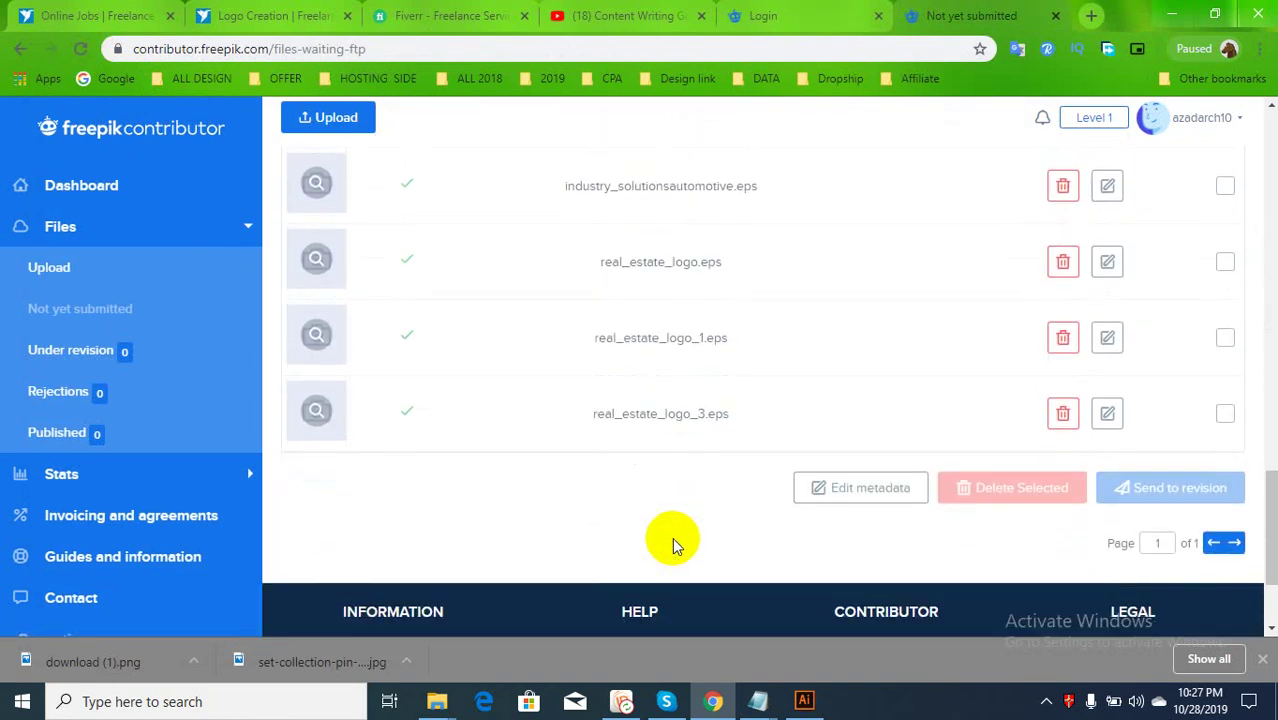
pyautogui.scroll(14, 672, 545)
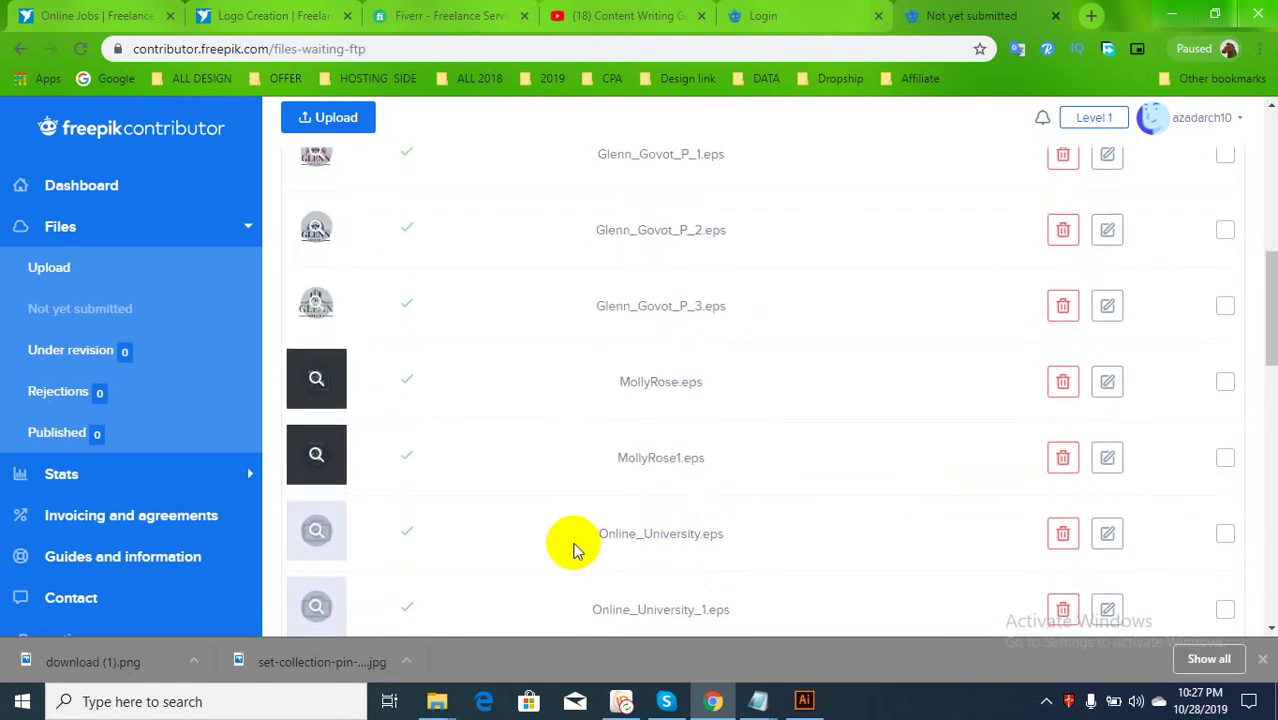
pyautogui.scroll(3, 465, 411)
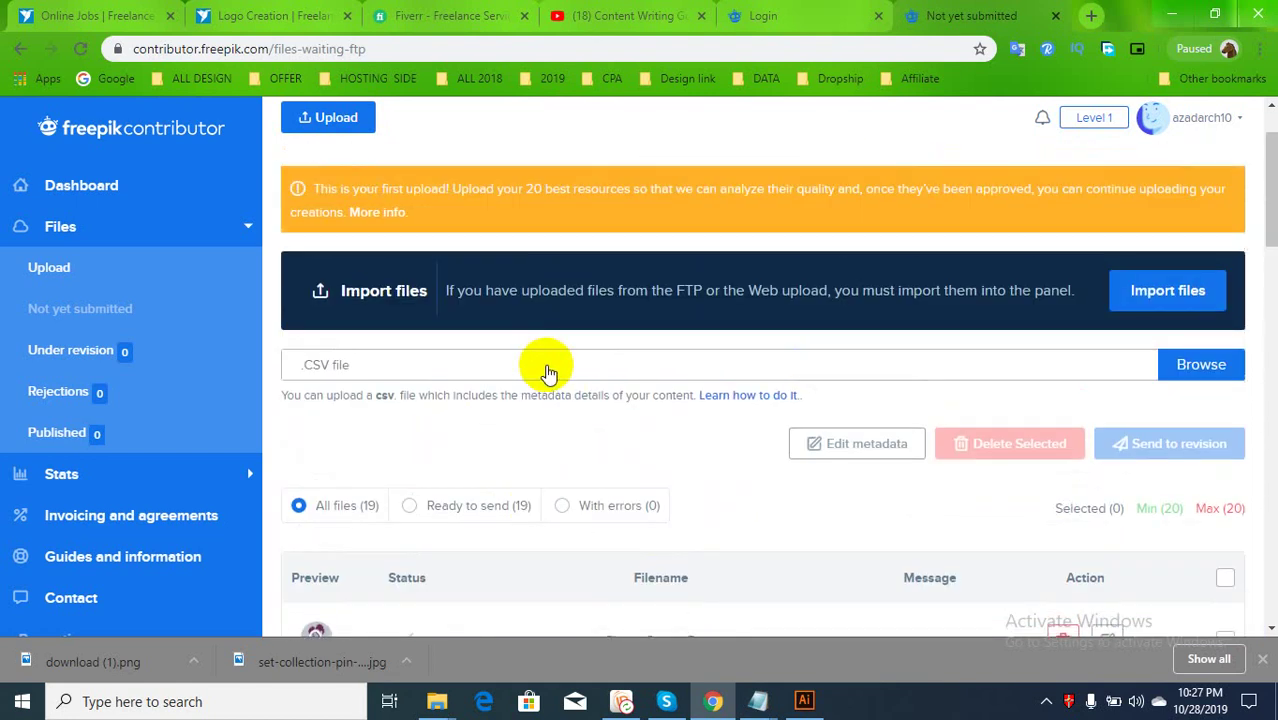
pyautogui.click(86, 50)
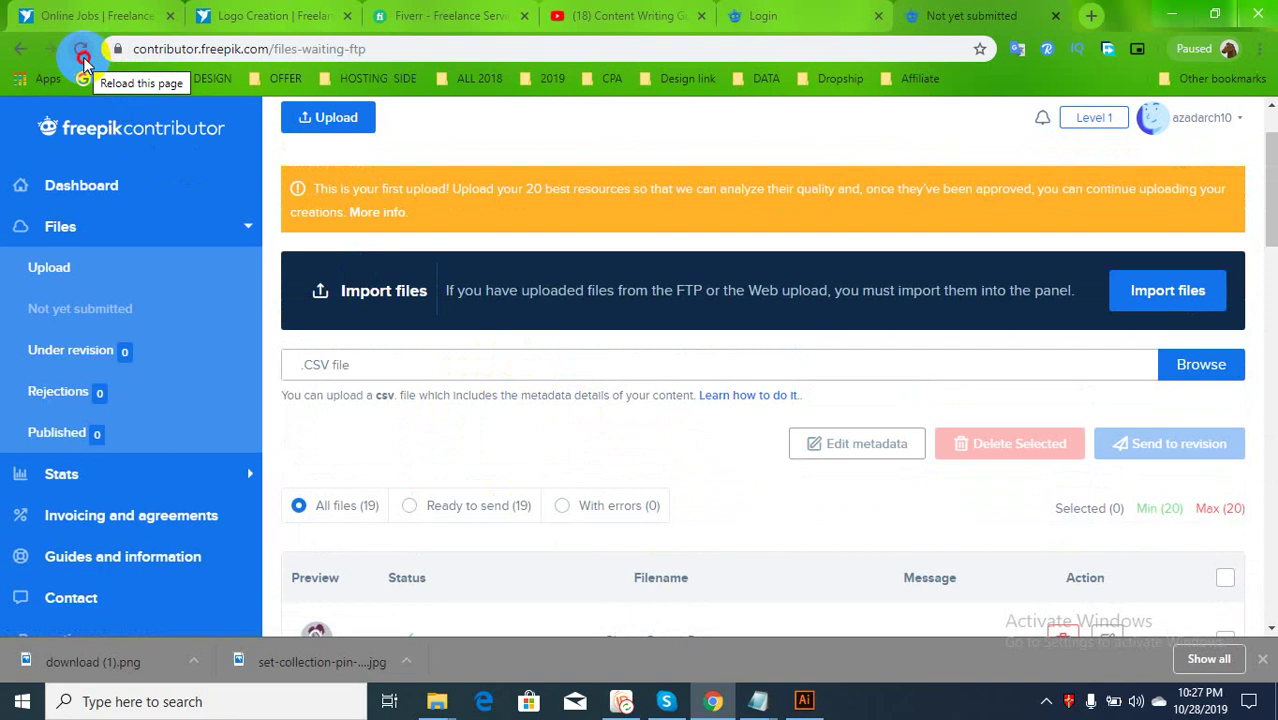
pyautogui.click(84, 52)
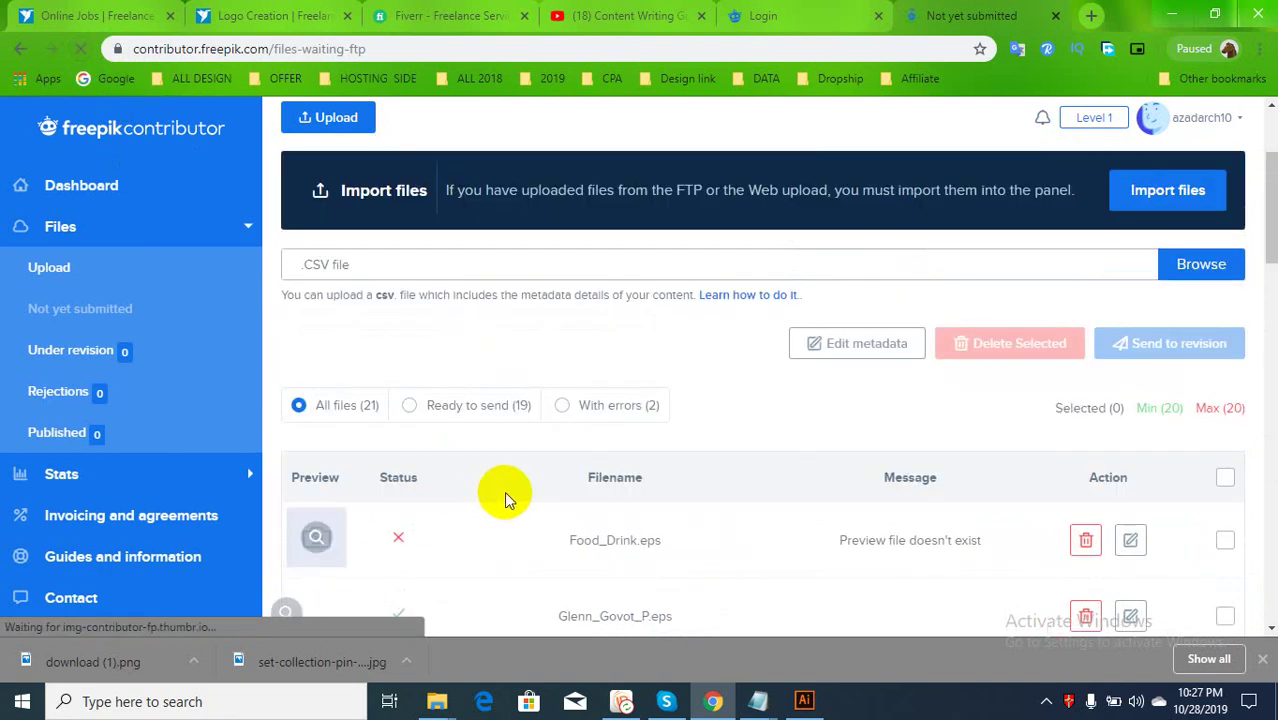
# Inspect the Food_Drink.eps missing-preview error, delete it, and go back to Illustrator
pyautogui.scroll(-2, 505, 497)
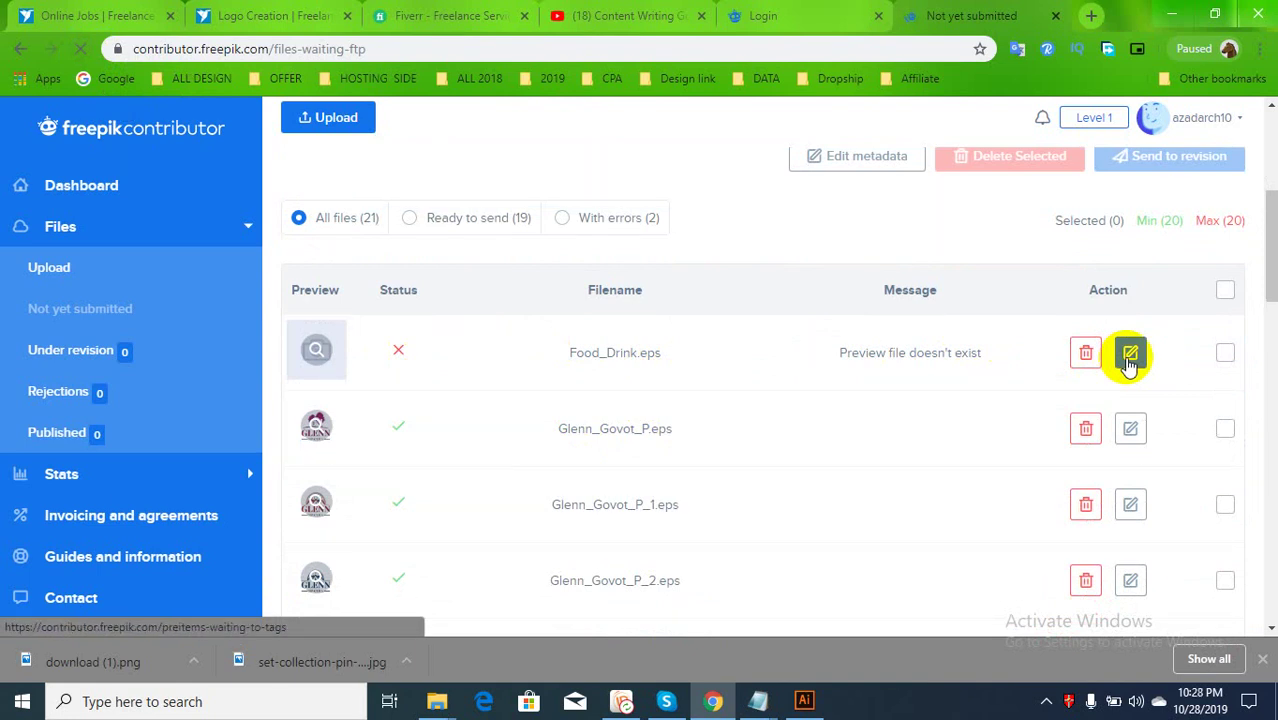
pyautogui.click(1128, 358)
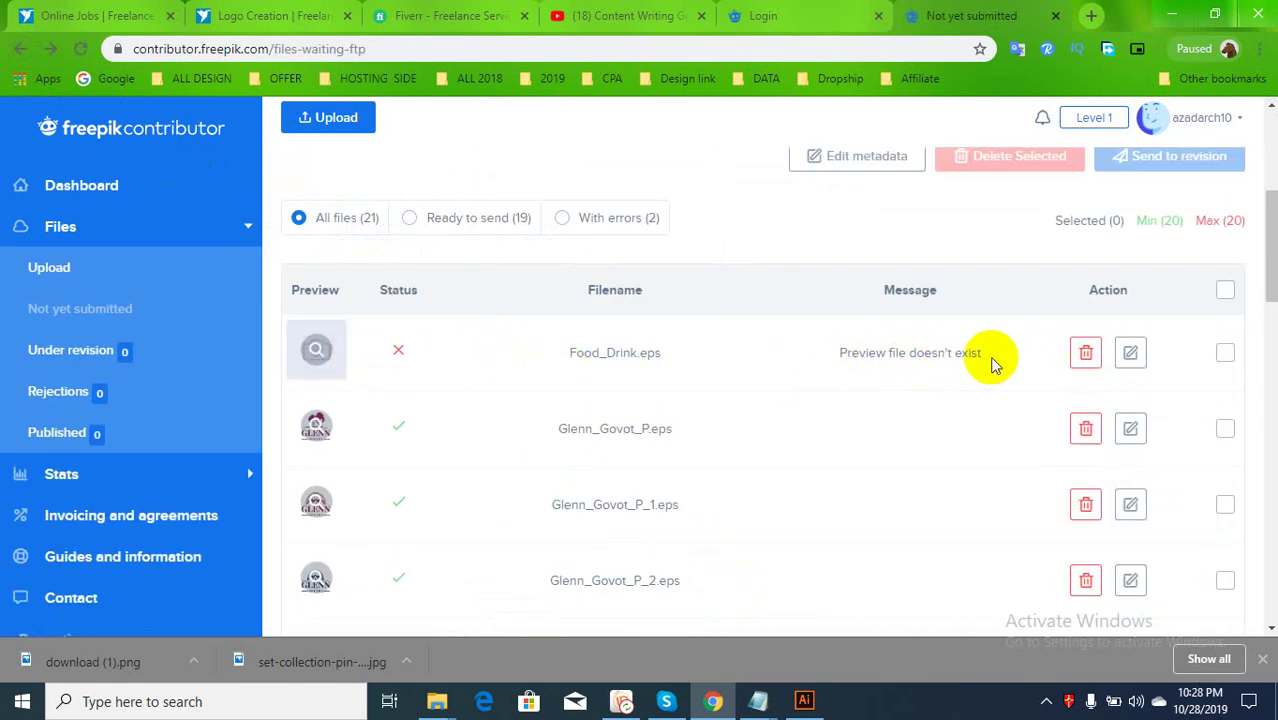
pyautogui.click(1080, 358)
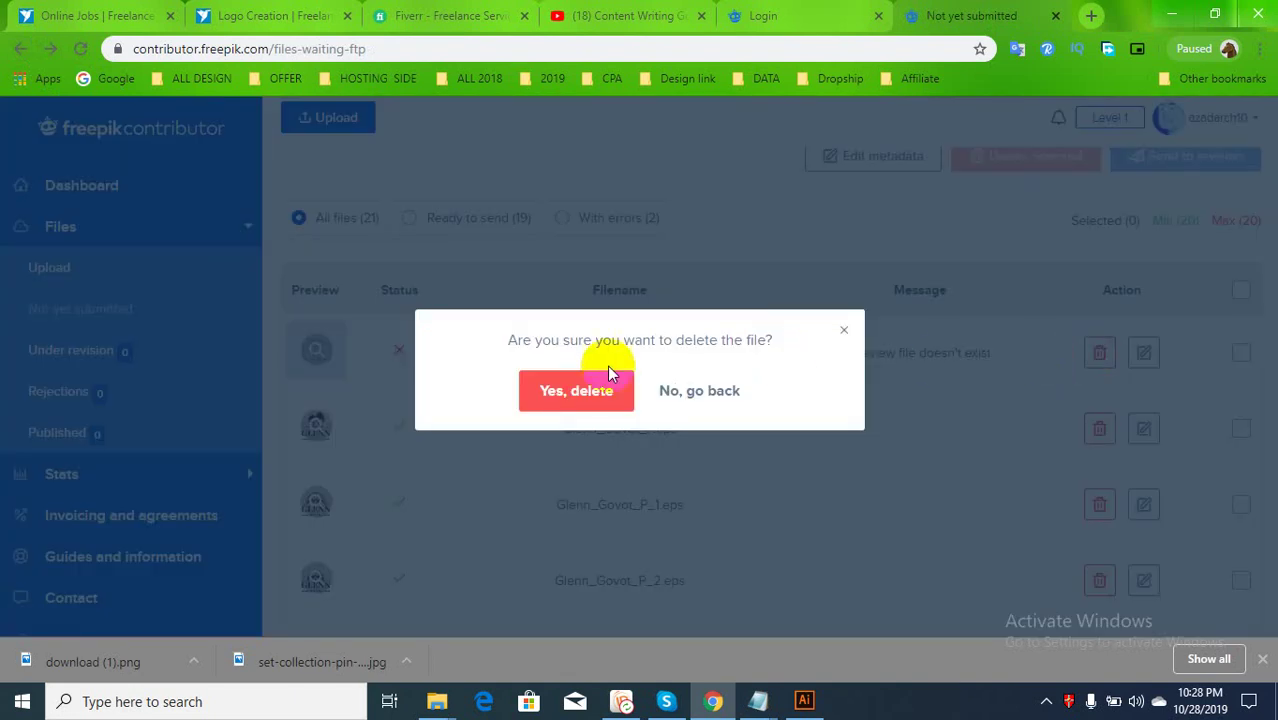
pyautogui.click(803, 701)
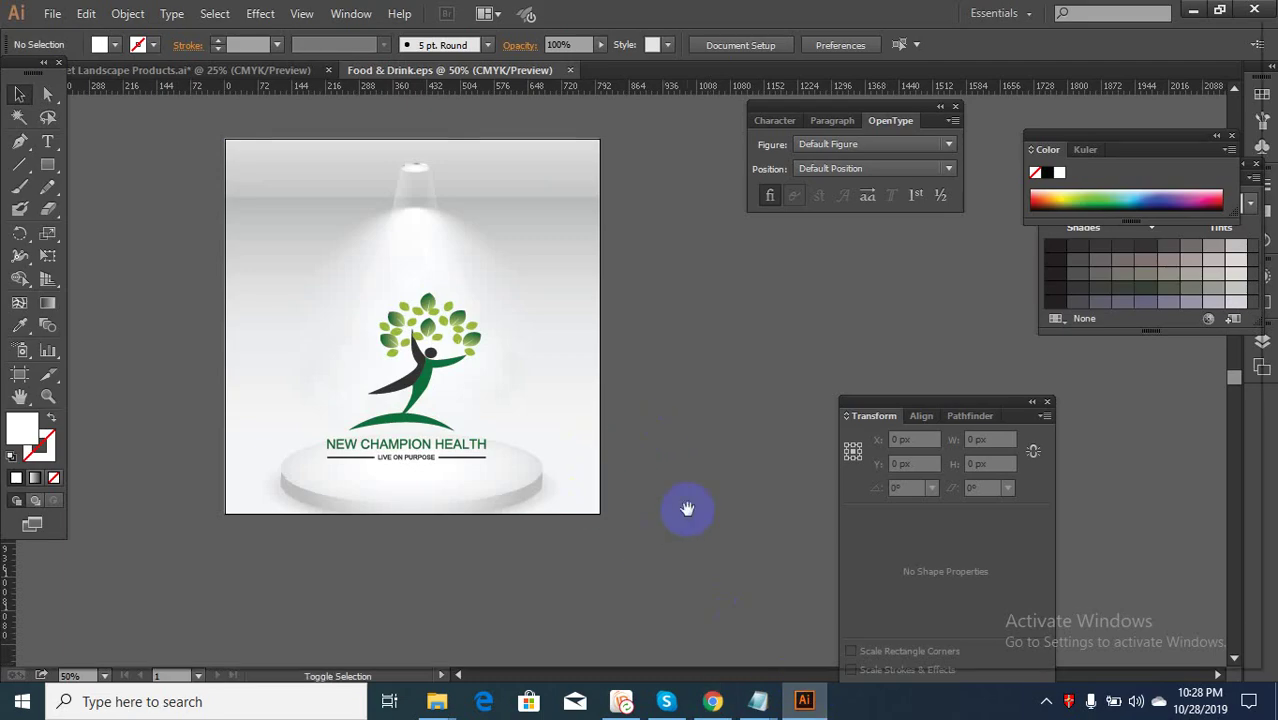
# Save the mockup for web as a 2000 px JPEG named Food-&-Drink, replacing the old file
pyautogui.hotkey('ctrl', 'alt', 'shift', 's')
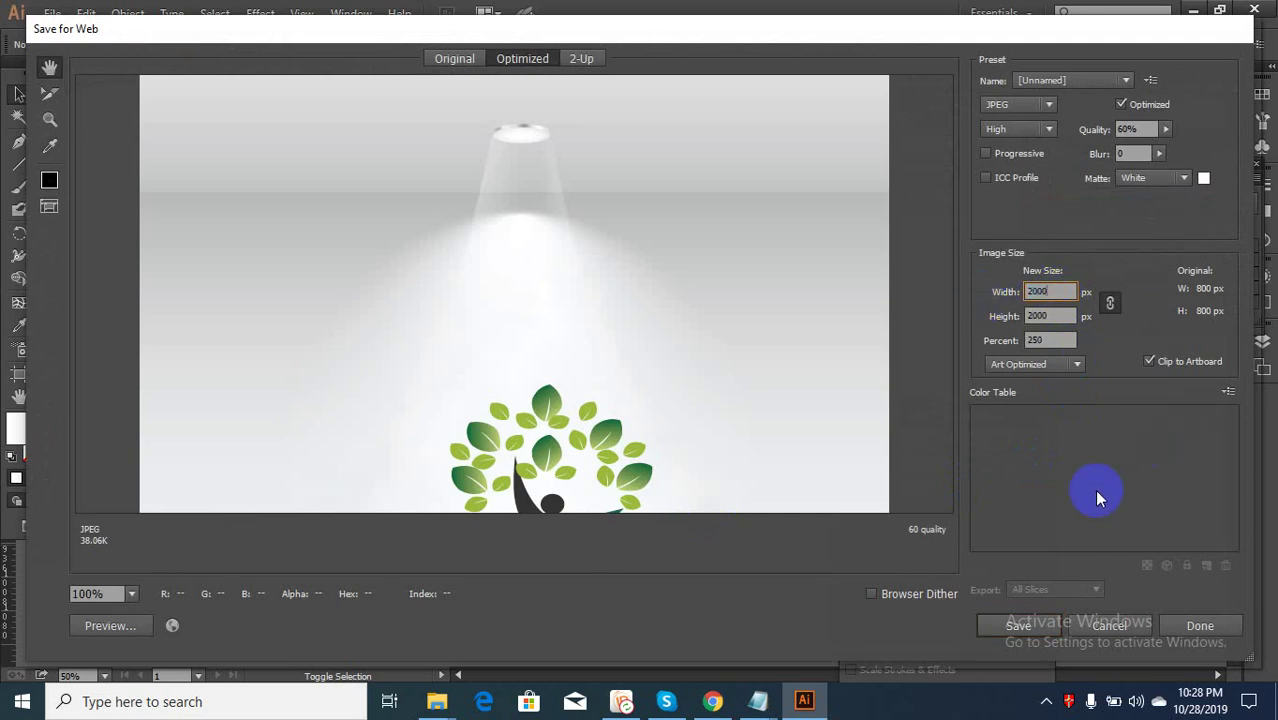
pyautogui.click(1018, 626)
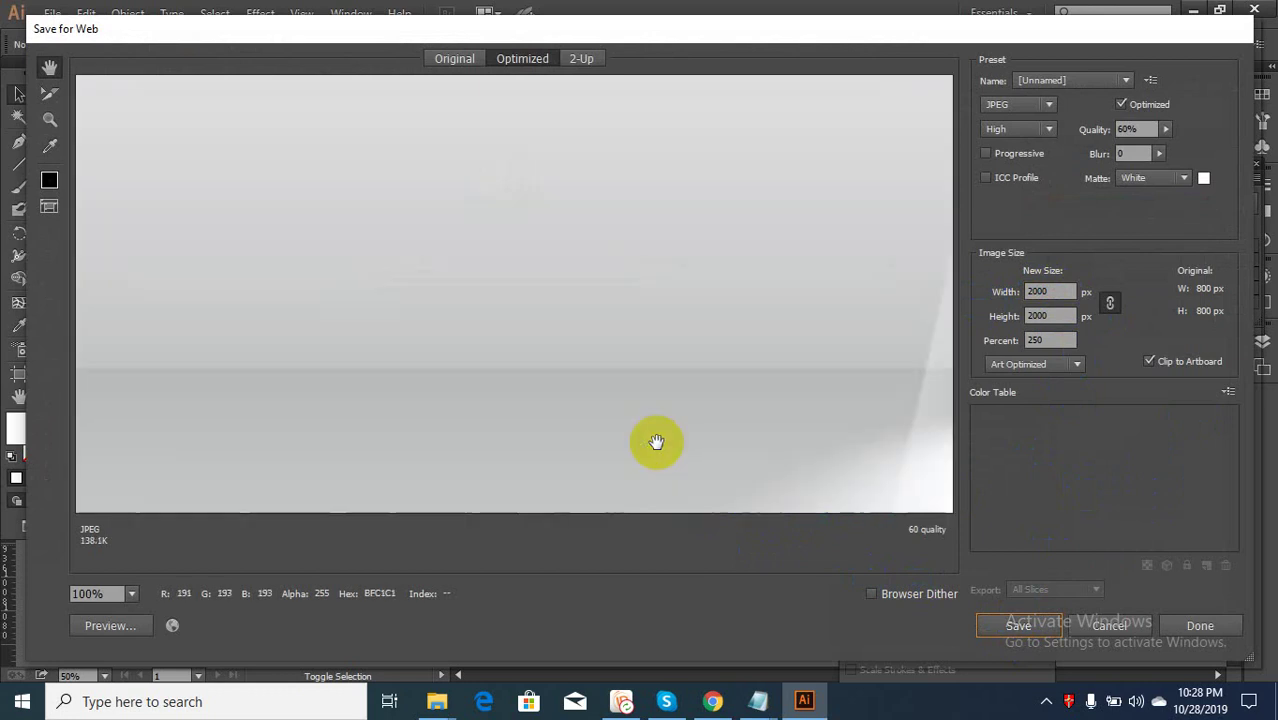
pyautogui.click(1018, 625)
pyautogui.click(366, 215)
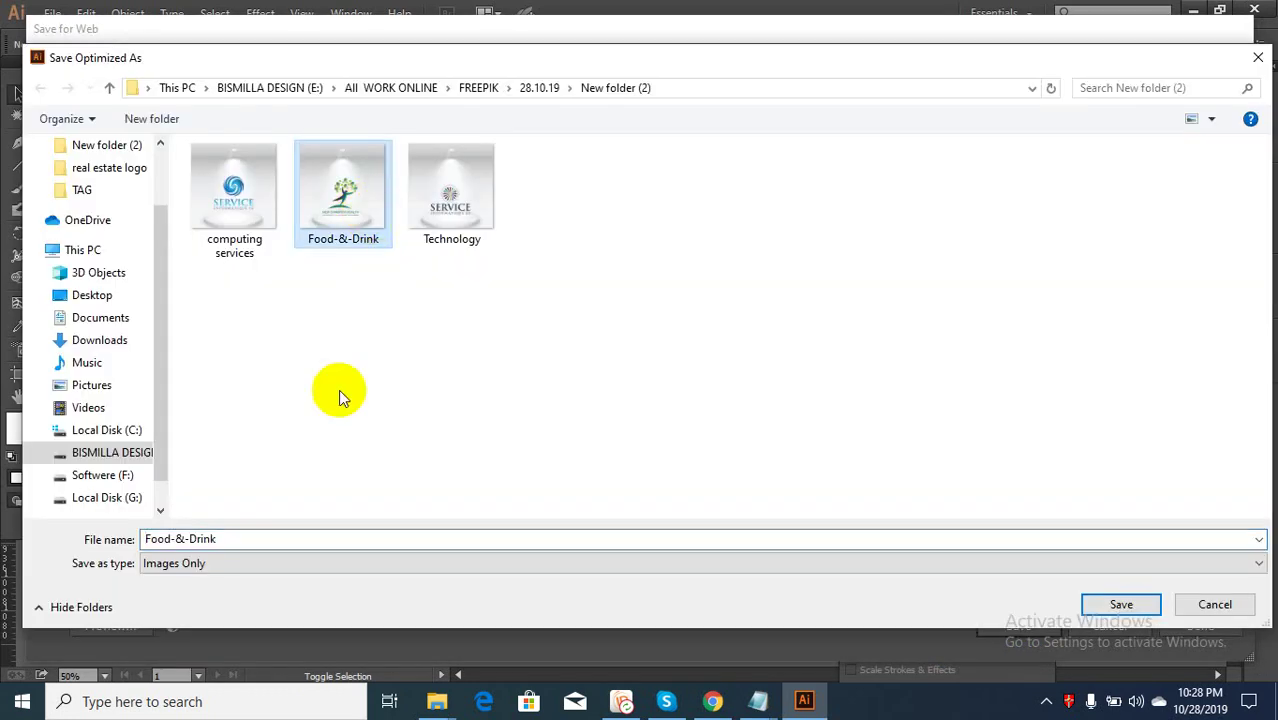
pyautogui.click(257, 537)
pyautogui.click(295, 541)
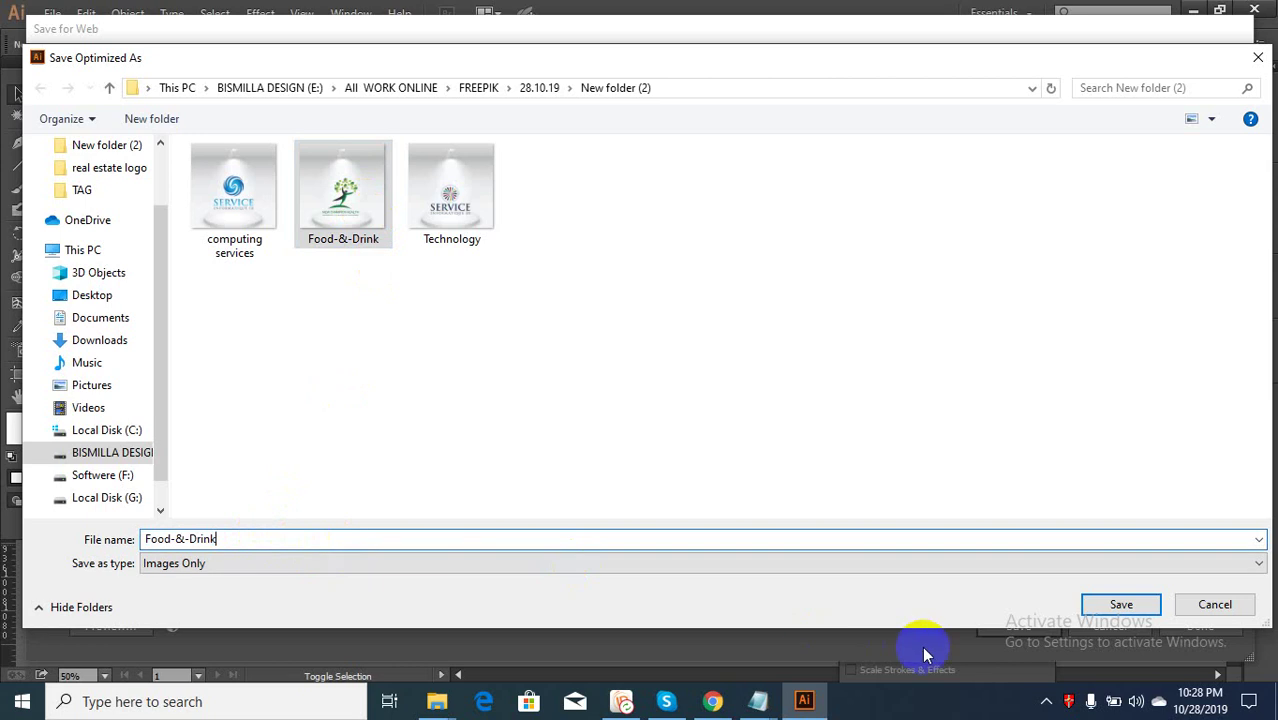
pyautogui.click(1121, 604)
pyautogui.click(735, 378)
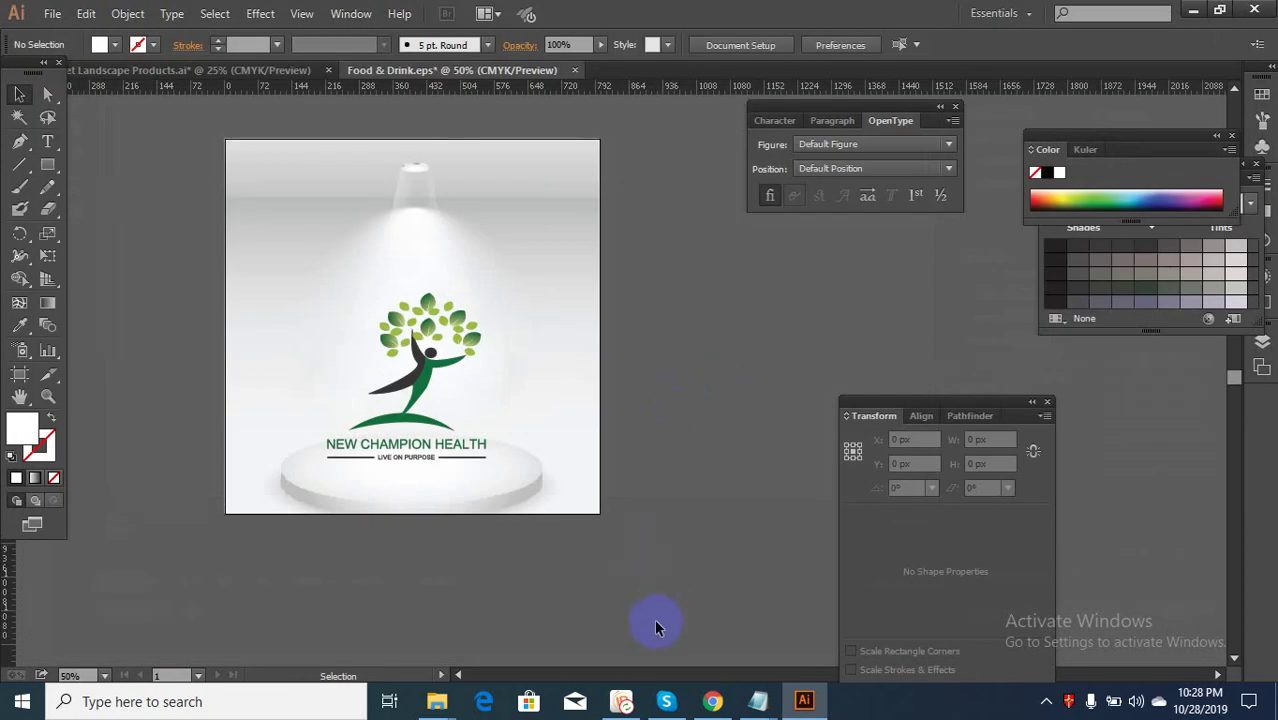
# In New folder (2), rename the Food-&-Drink JPEG to 'Food & Drink' and select both Food & Drink files
pyautogui.moveTo(436, 693)
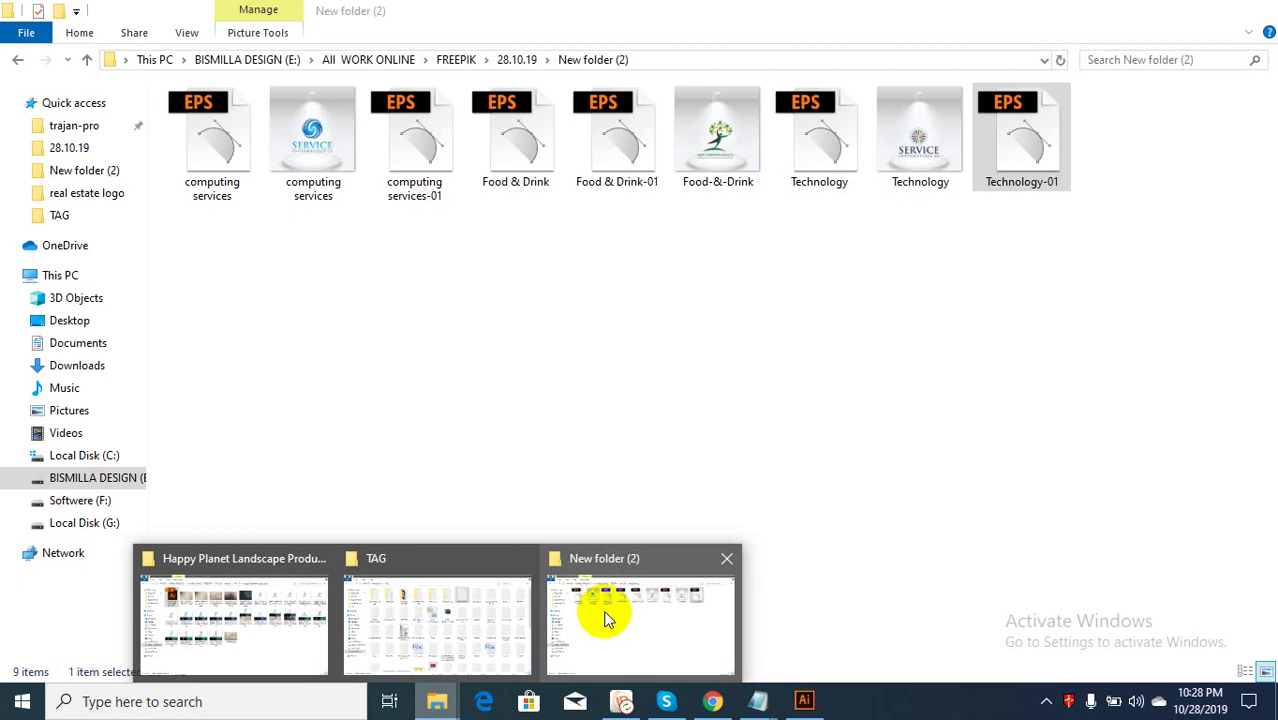
pyautogui.click(600, 610)
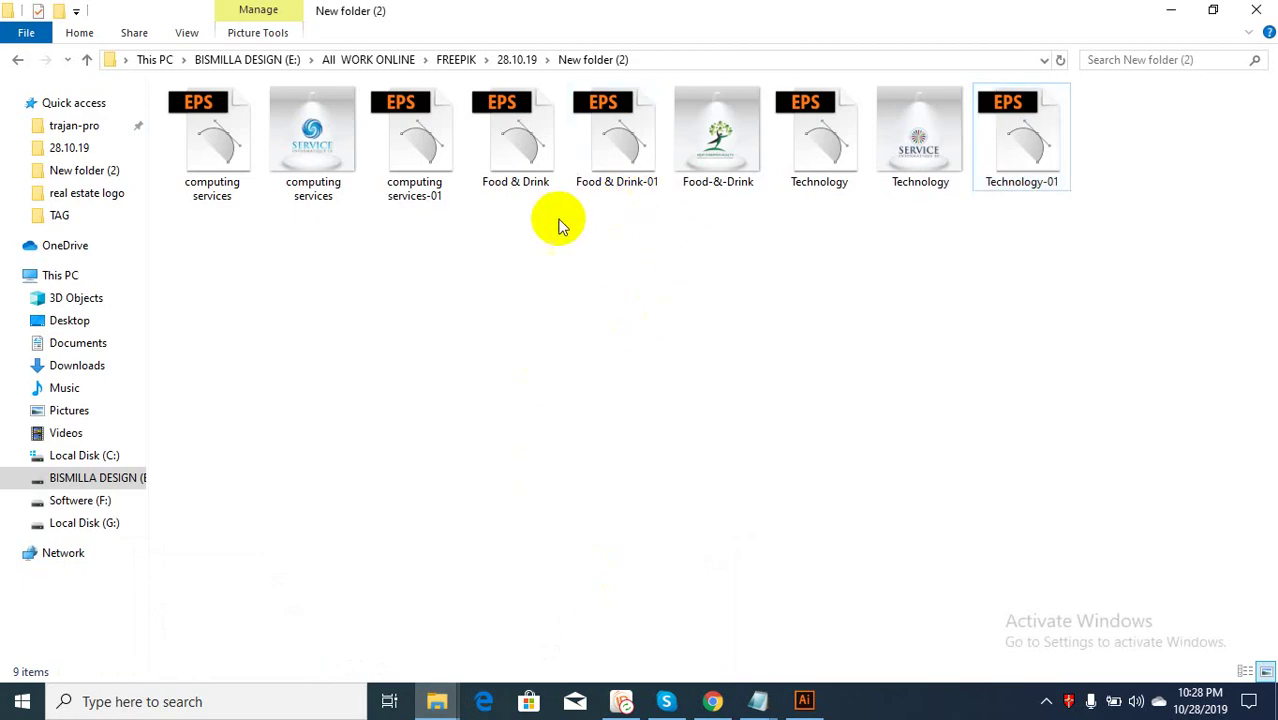
pyautogui.click(527, 153)
pyautogui.rightClick(527, 153)
pyautogui.click(604, 513)
pyautogui.hotkey('ctrl', 'c')
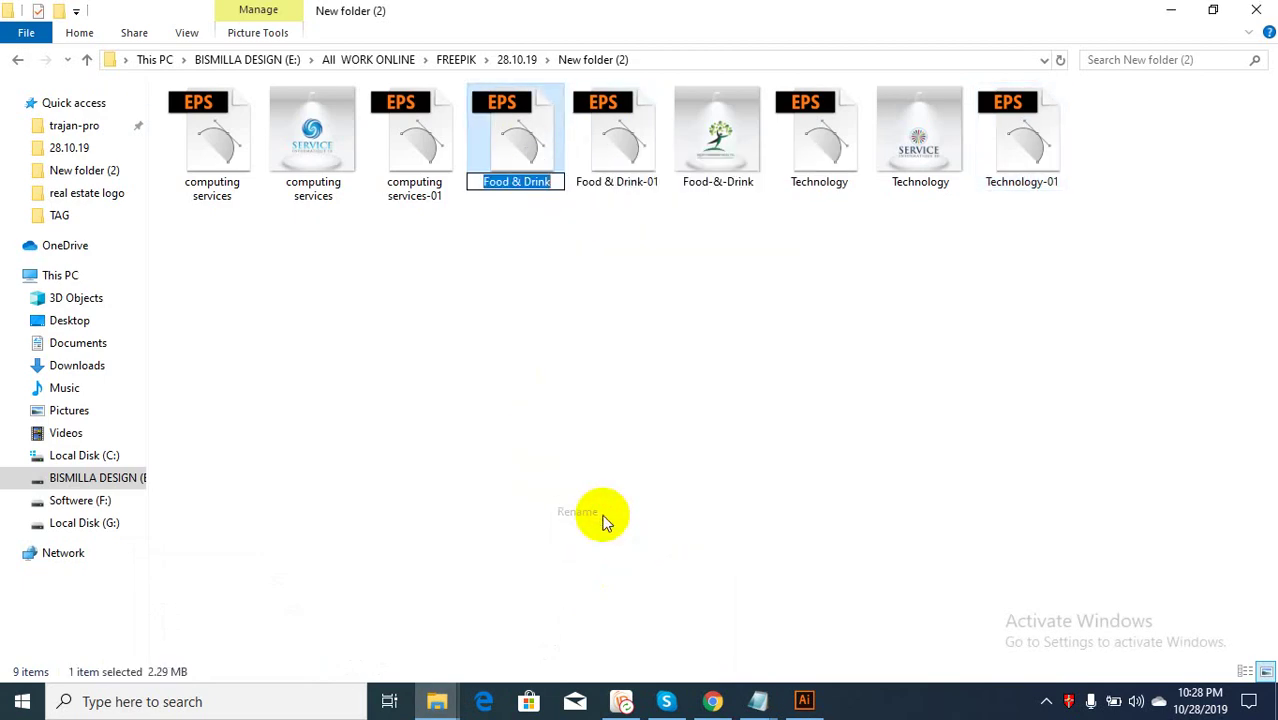
pyautogui.click(716, 137)
pyautogui.rightClick(716, 137)
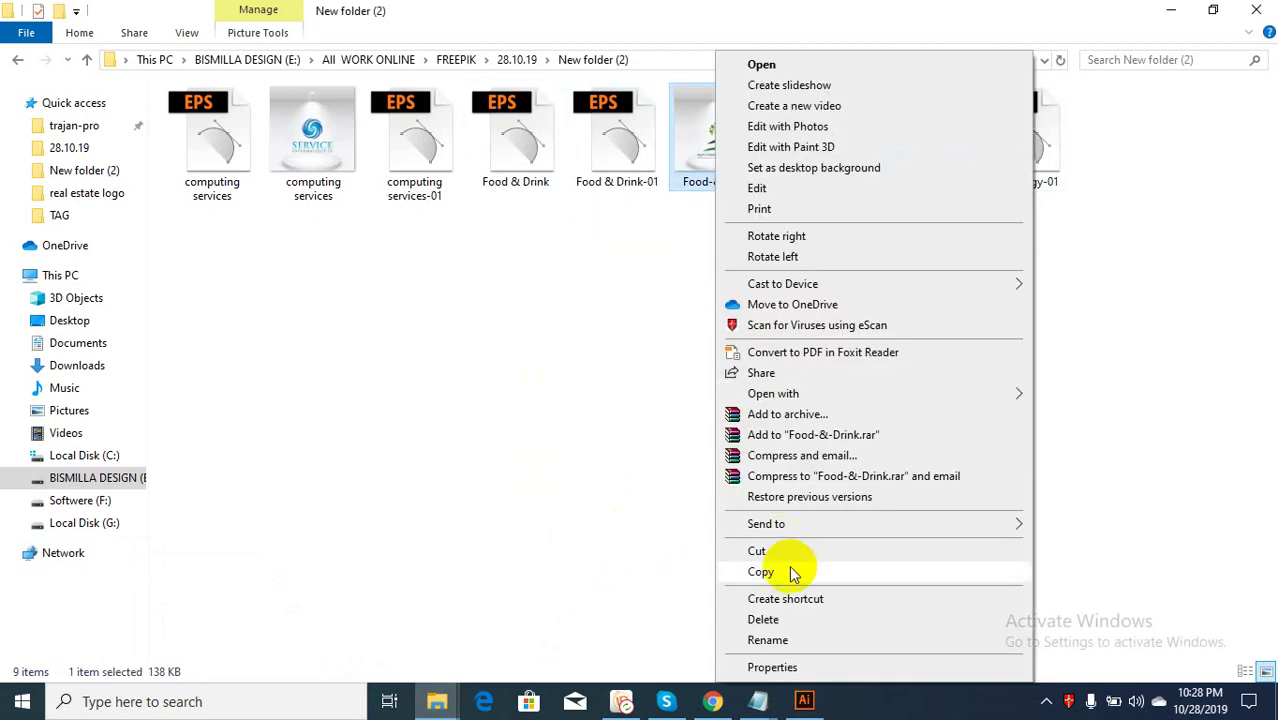
pyautogui.click(766, 640)
pyautogui.hotkey('ctrl', 'v')
pyautogui.click(689, 269)
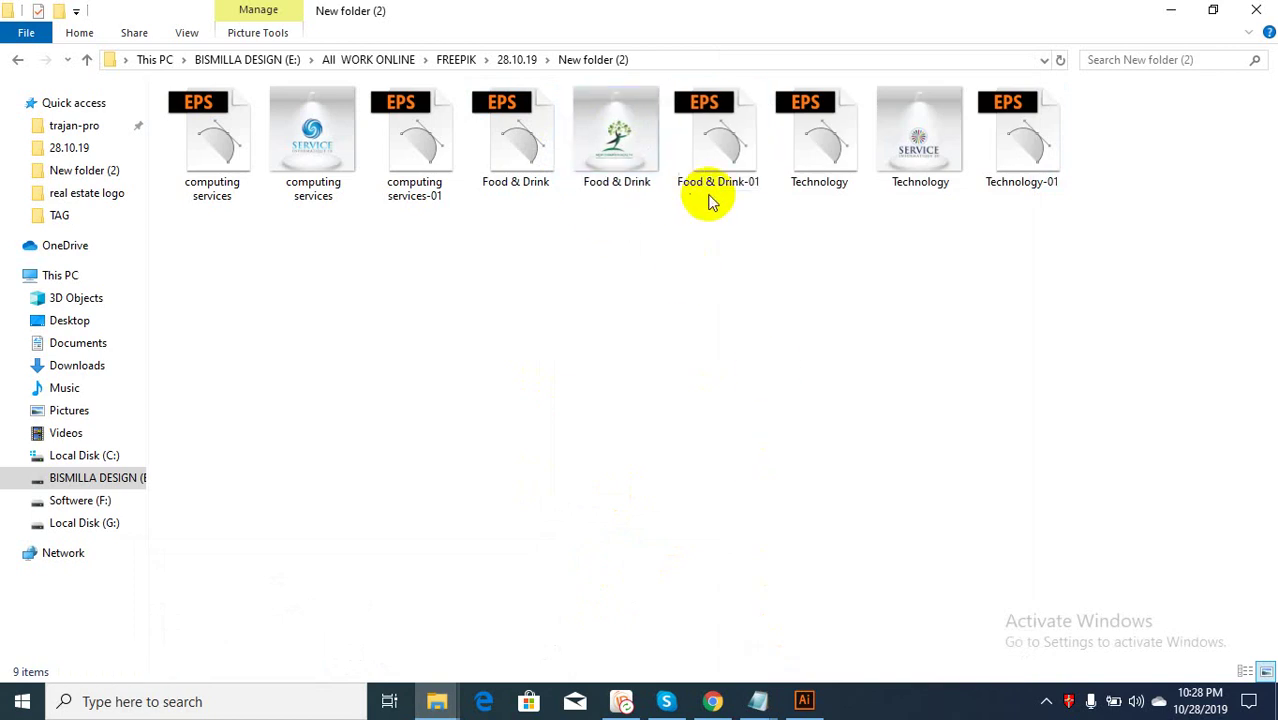
pyautogui.moveTo(633, 240); pyautogui.dragTo(522, 151)
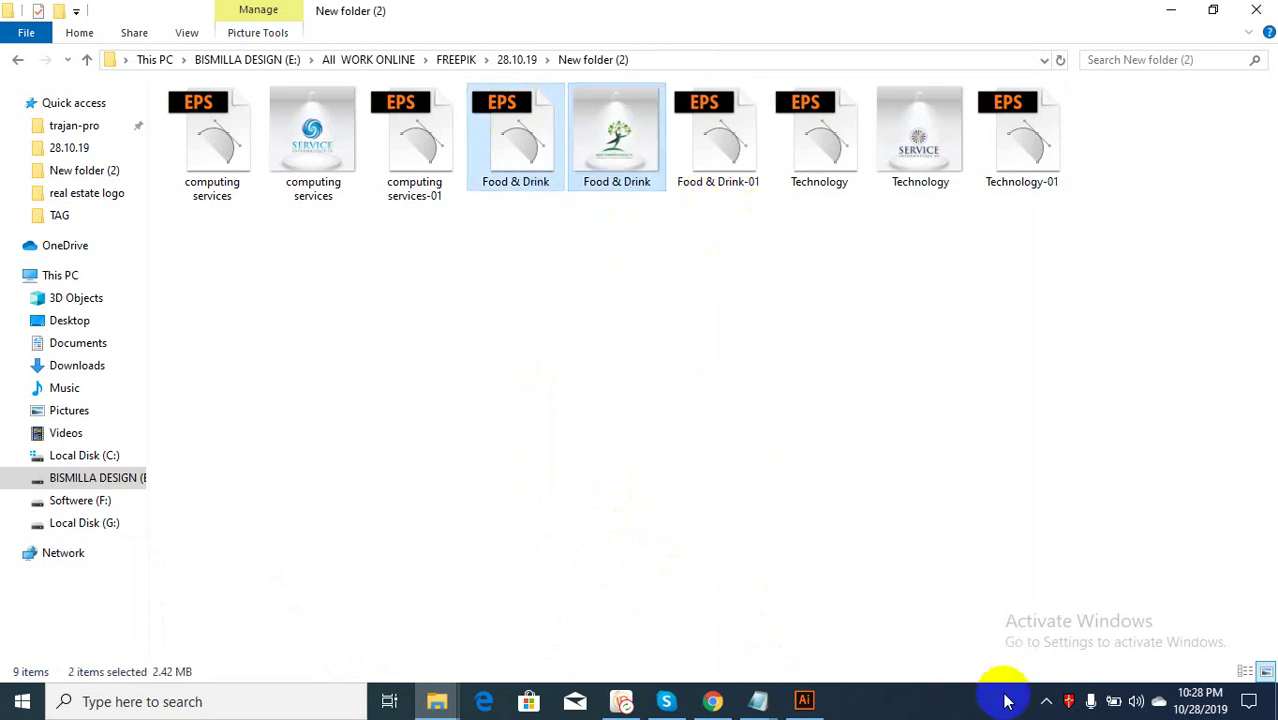
pyautogui.click(710, 701)
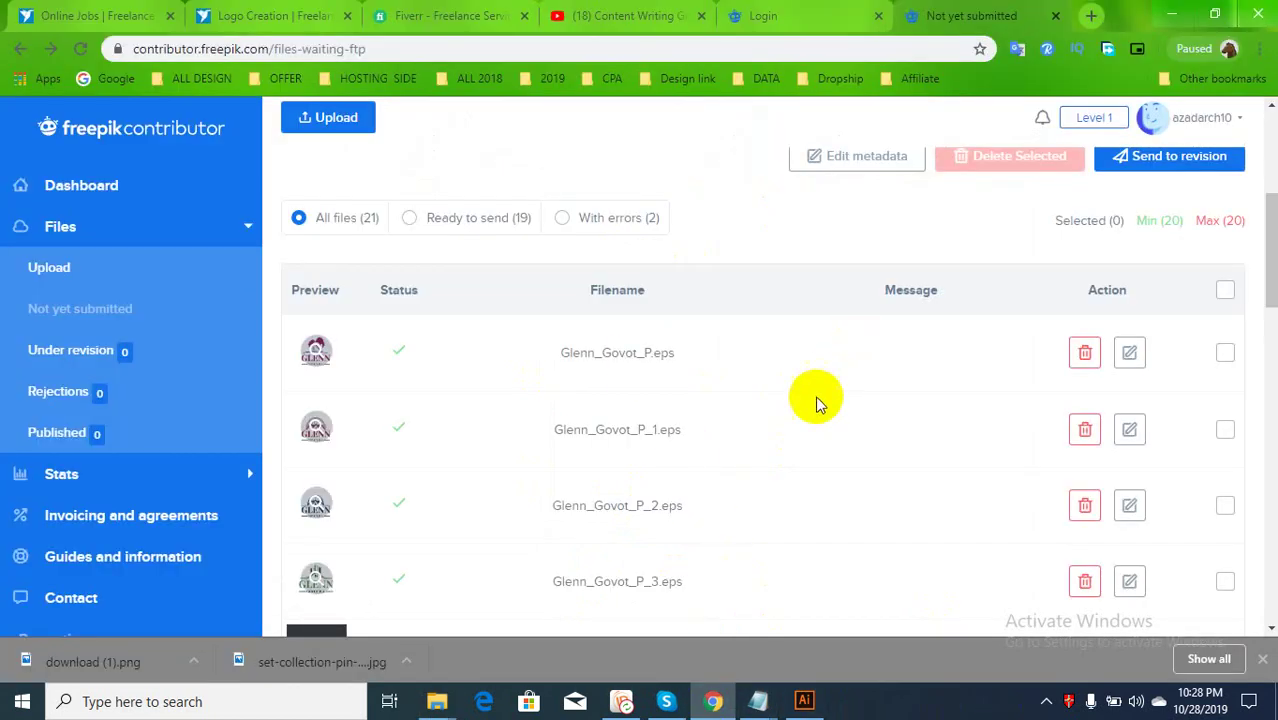
# Upload Food & Drink.eps and Food & Drink.jpg together through the file browser
pyautogui.scroll(3, 856, 277)
pyautogui.click(318, 119)
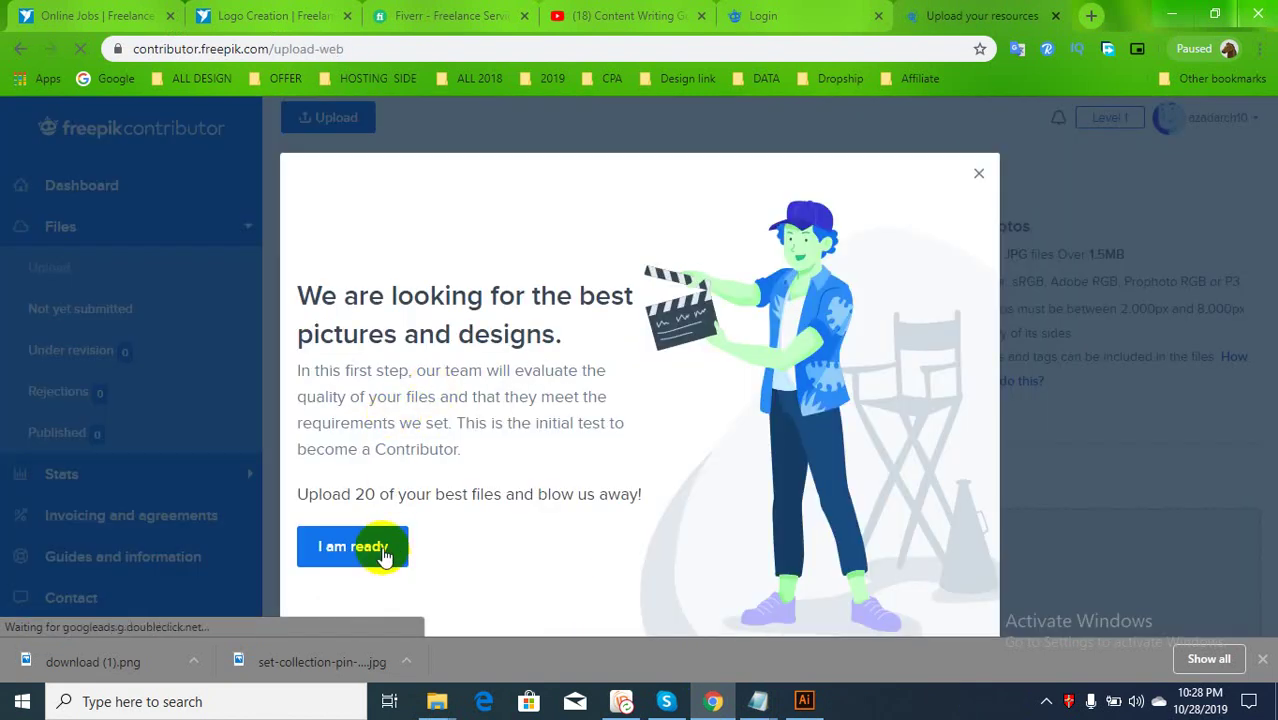
pyautogui.click(352, 546)
pyautogui.scroll(-2, 815, 530)
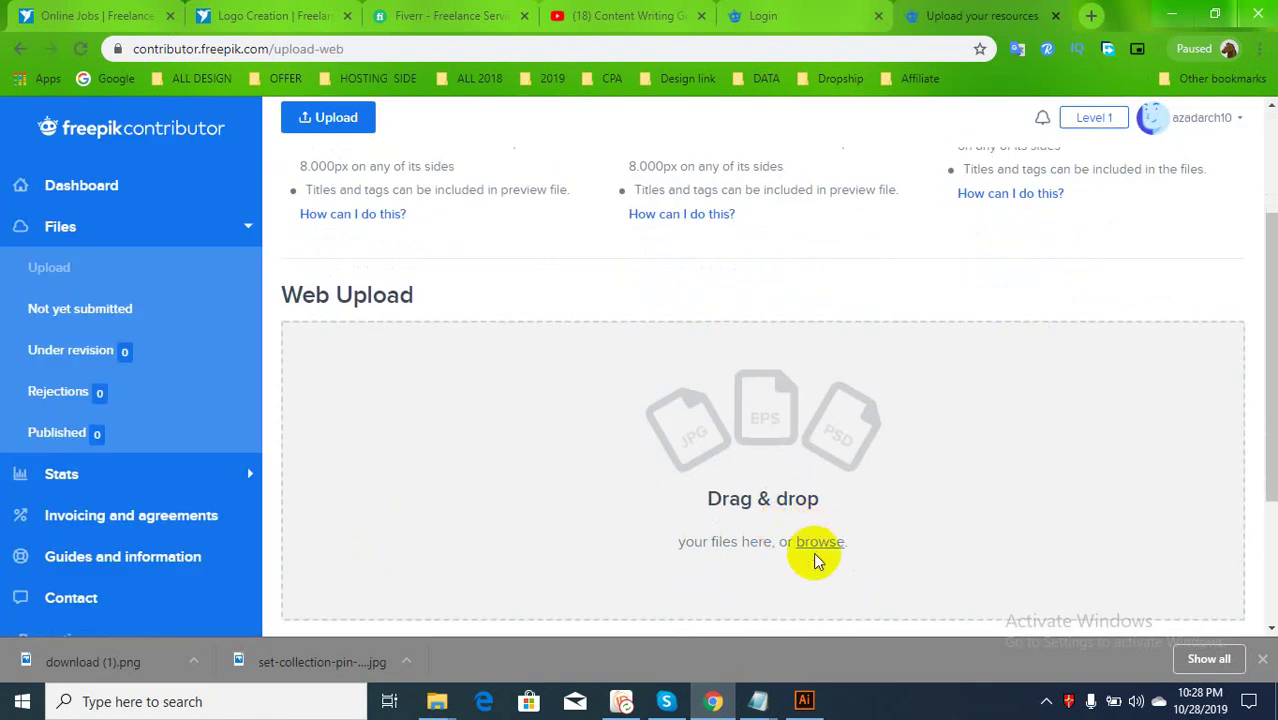
pyautogui.click(499, 348)
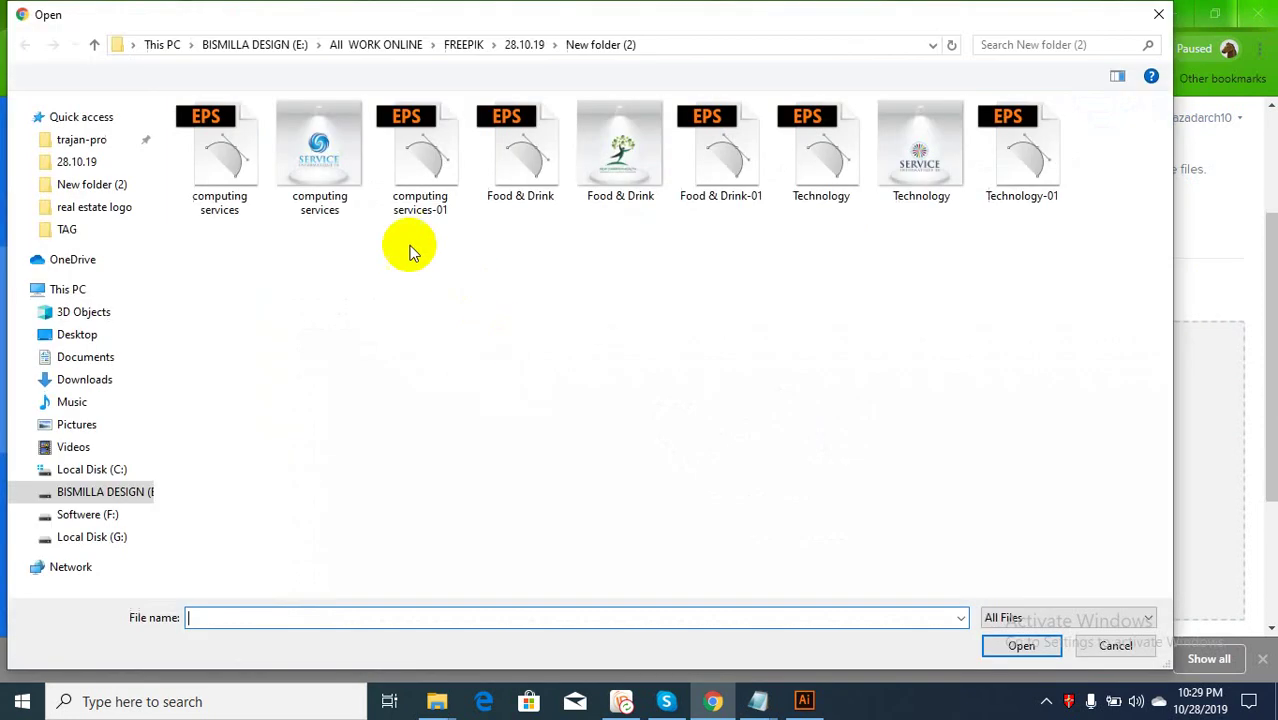
pyautogui.moveTo(633, 233); pyautogui.dragTo(562, 182)
pyautogui.click(1015, 645)
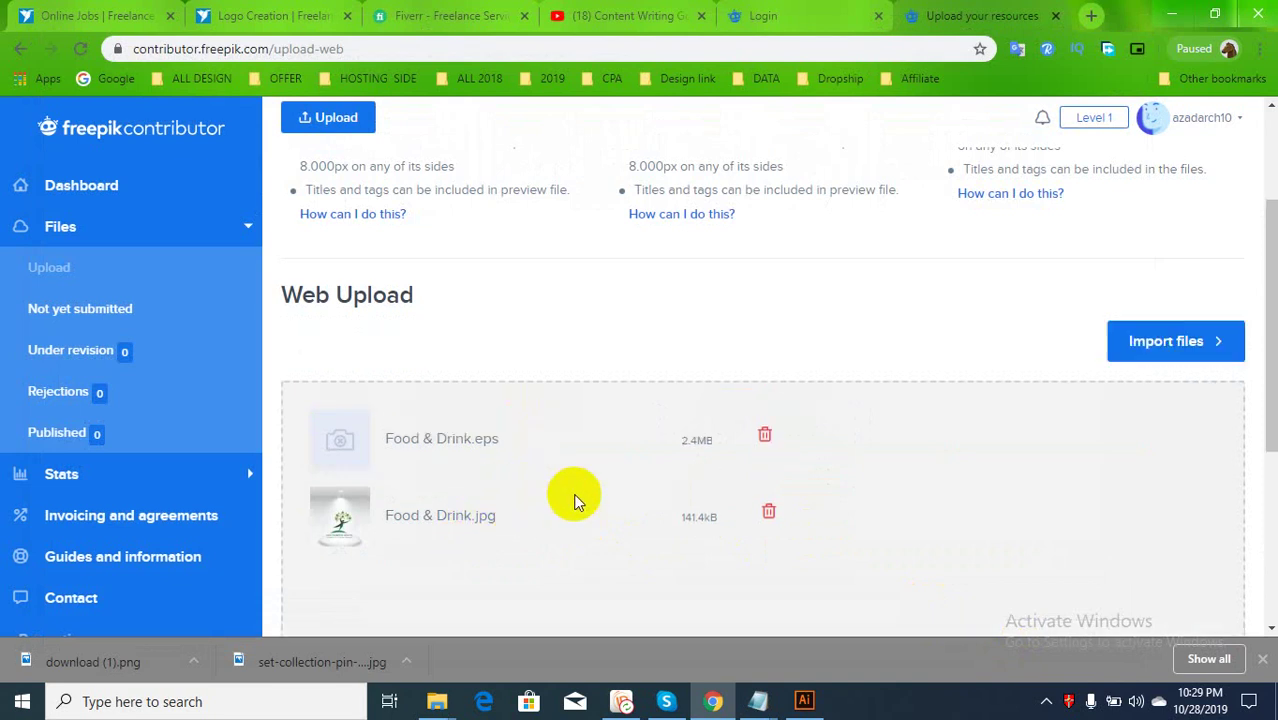
# Import the uploaded Food & Drink files and reload the Not yet submitted page after the connection error
pyautogui.scroll(-3, 570, 497)
pyautogui.click(1166, 456)
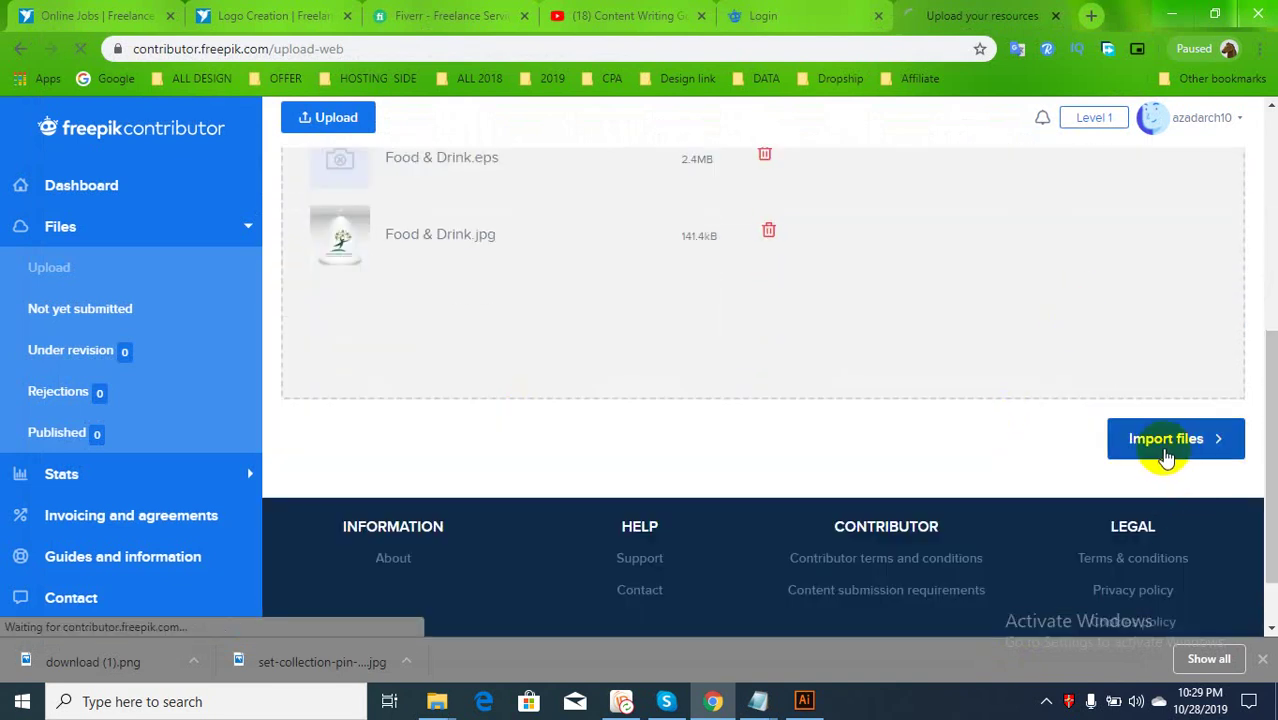
pyautogui.scroll(-3, 653, 545)
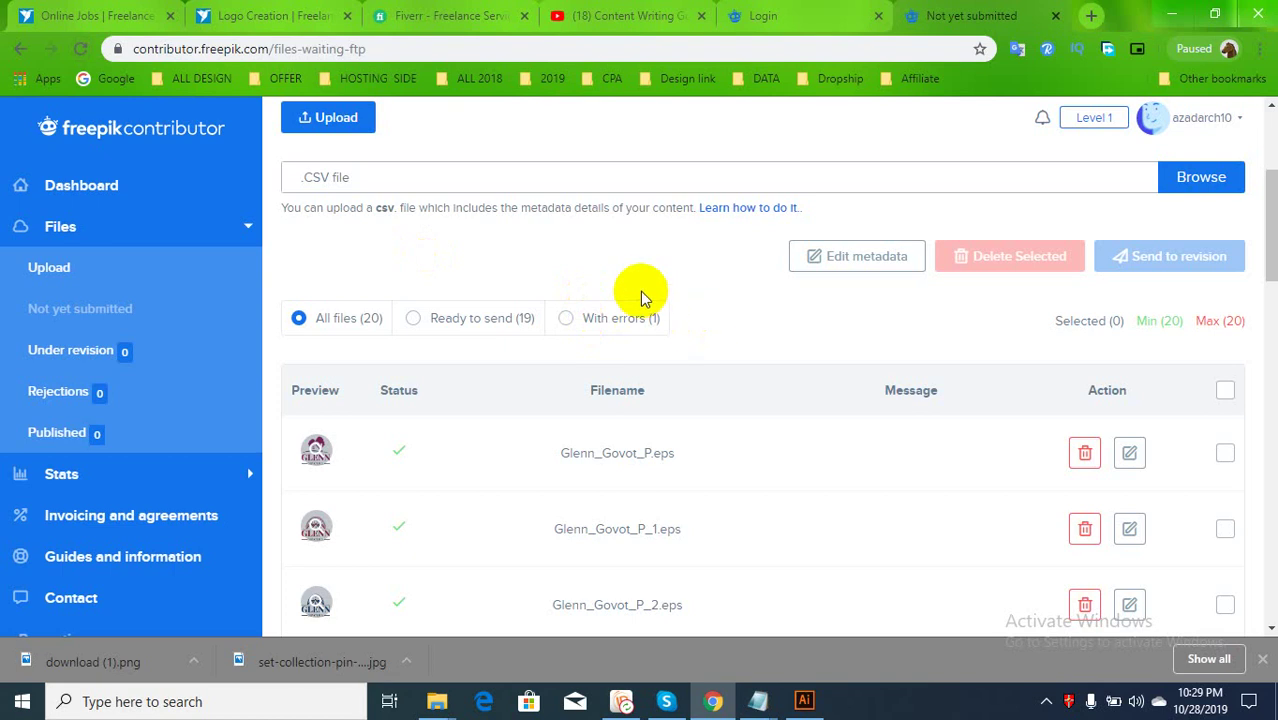
pyautogui.click(81, 49)
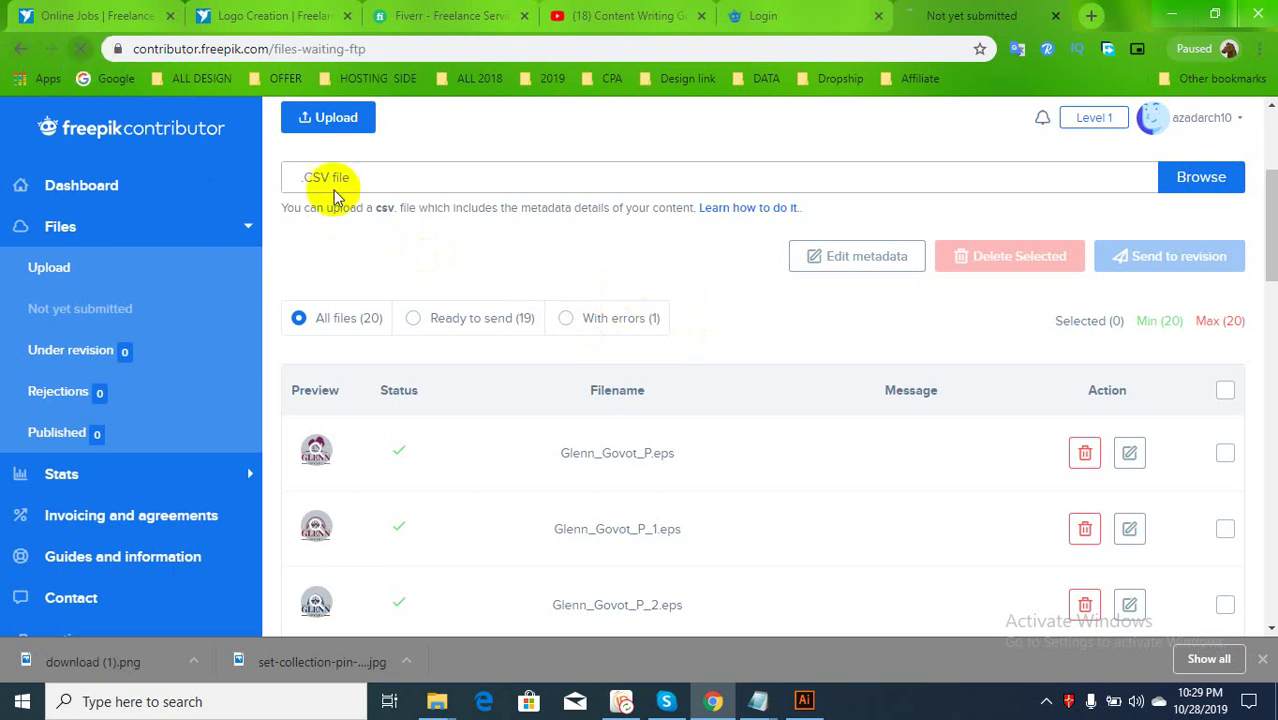
pyautogui.click(521, 240)
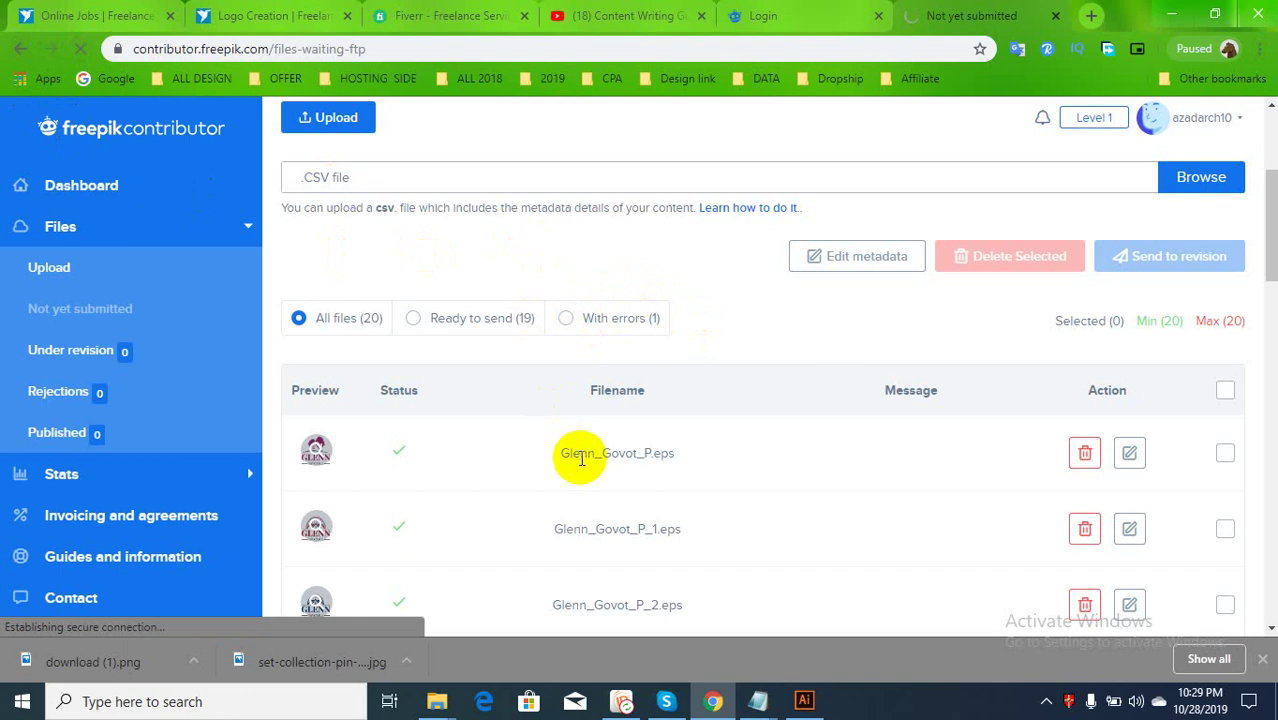
pyautogui.scroll(-5, 581, 458)
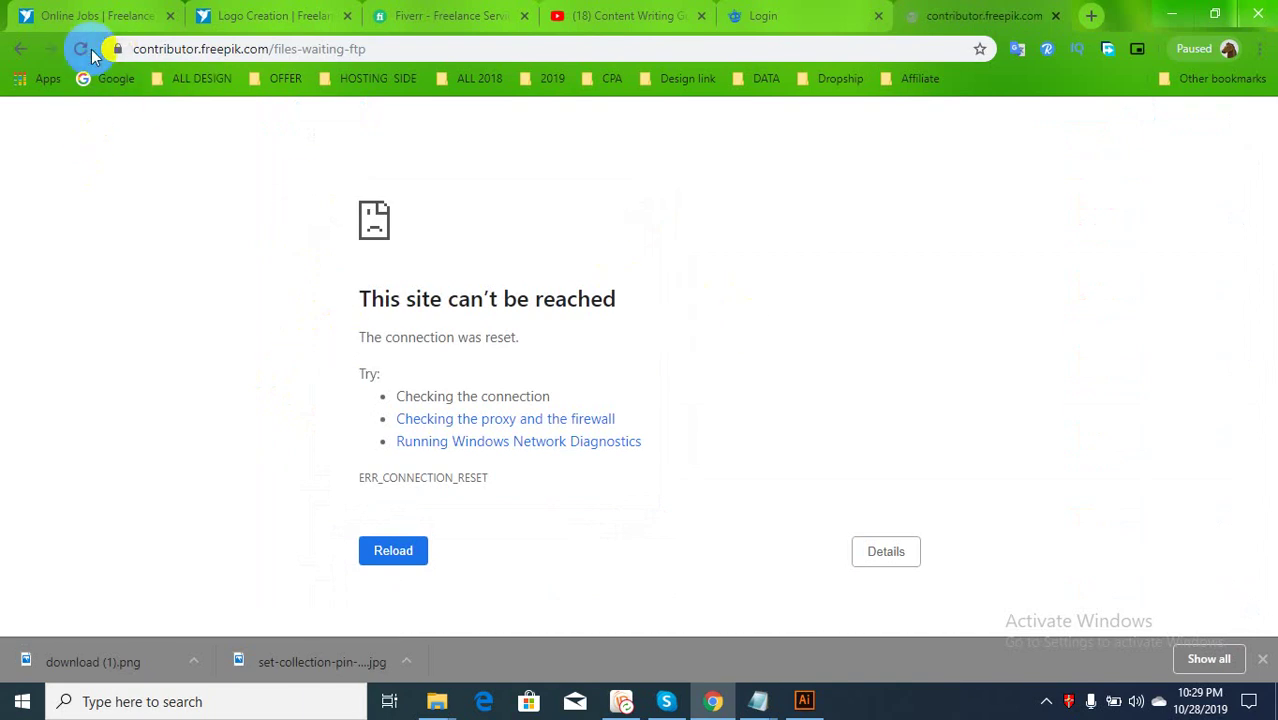
pyautogui.click(82, 48)
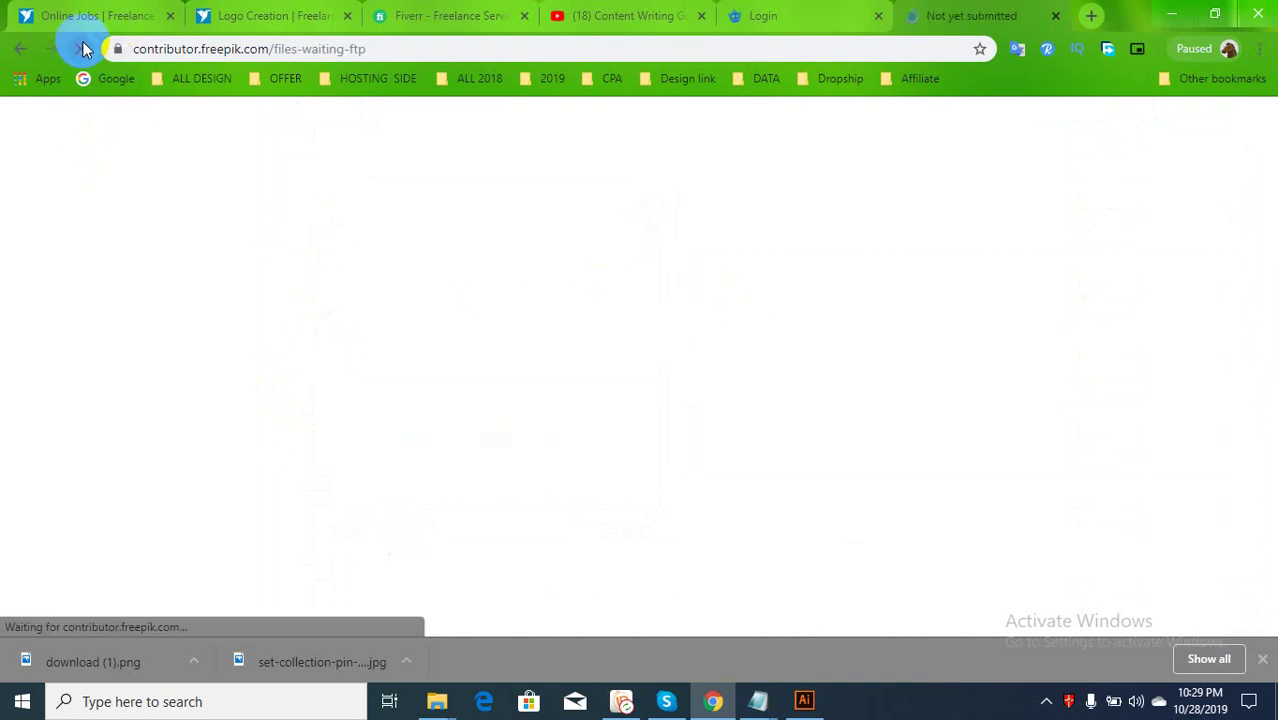
pyautogui.scroll(-1, 390, 430)
pyautogui.scroll(-2, 390, 430)
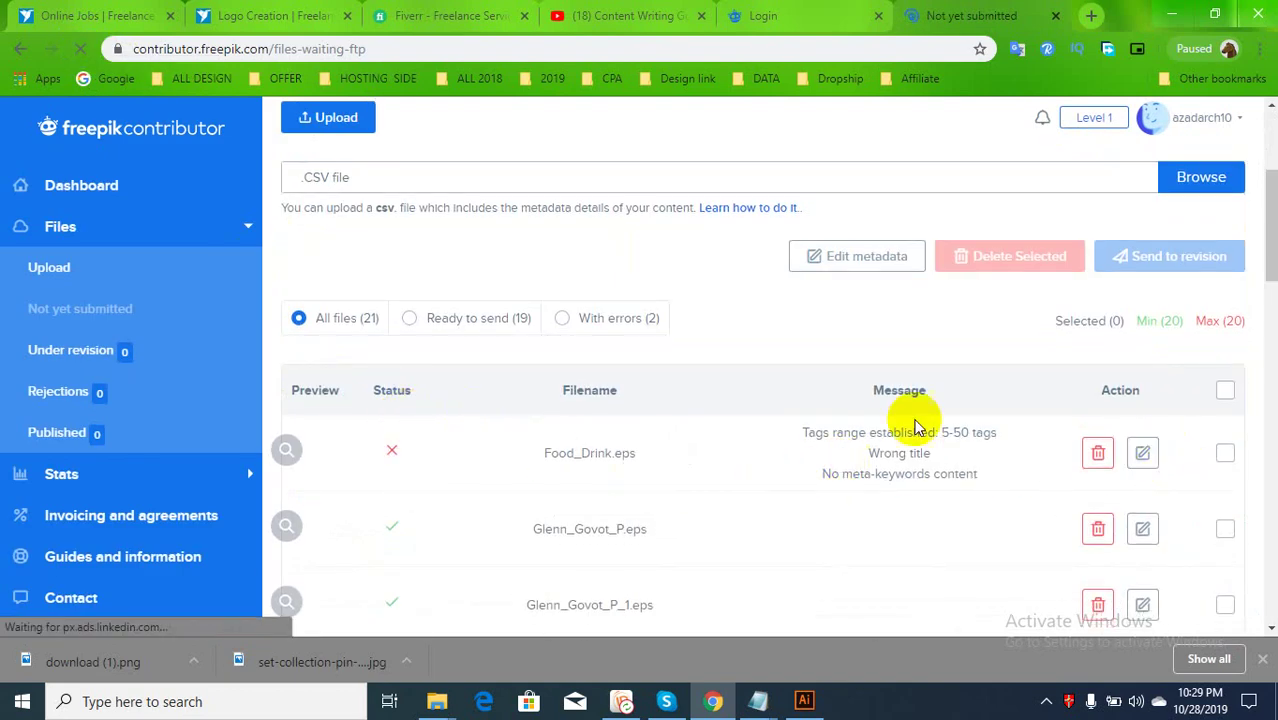
# Open Food_Drink.eps metadata, paste its title, and add the 'Food & Drink' tag
pyautogui.click(1143, 455)
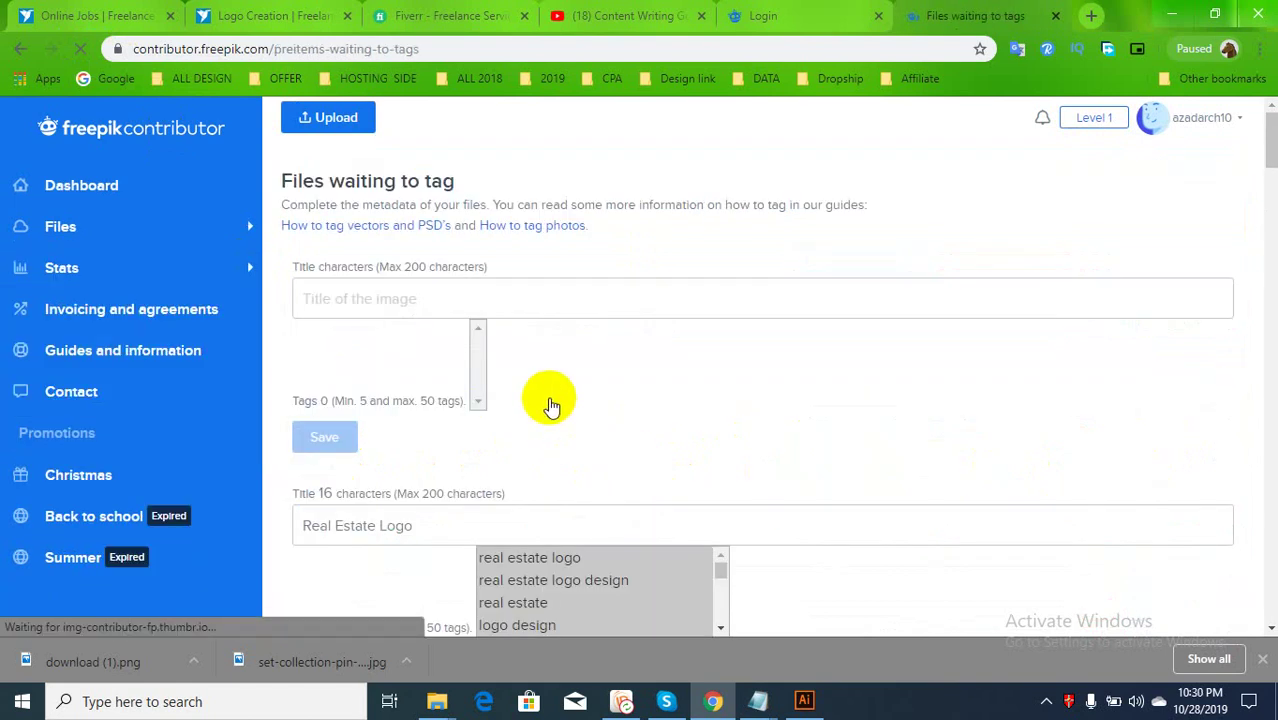
pyautogui.click(583, 291)
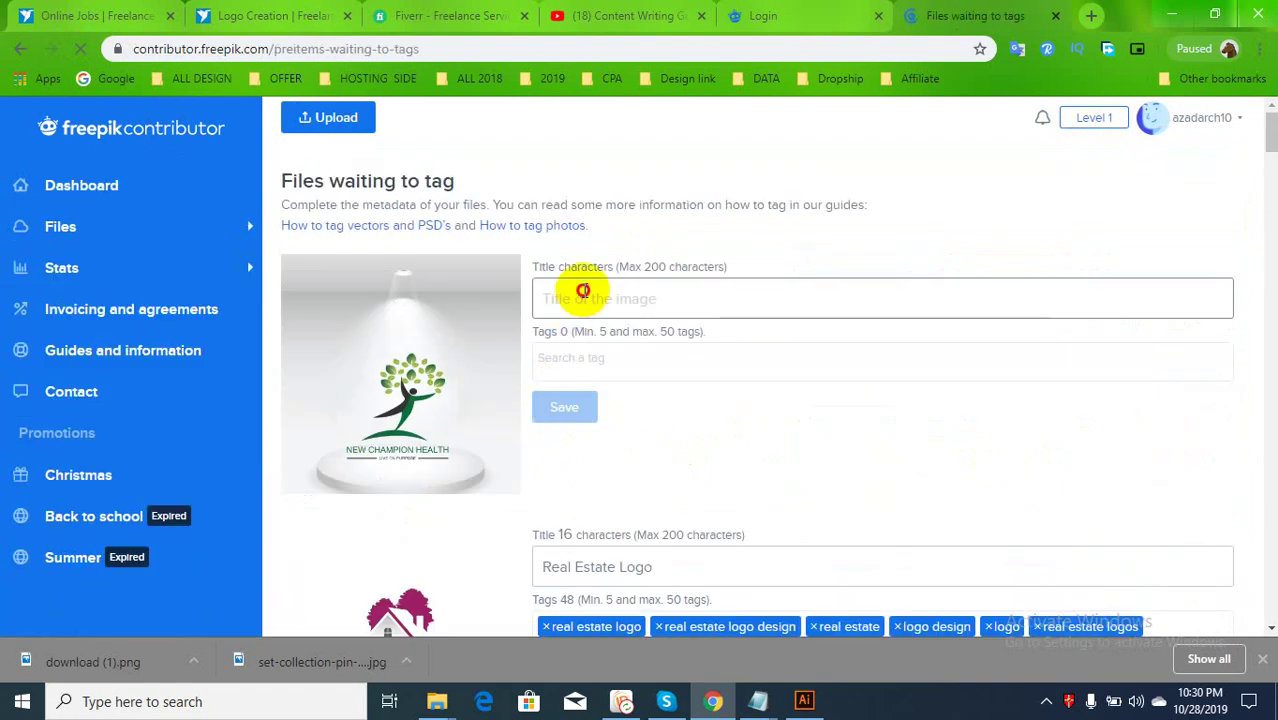
pyautogui.hotkey('ctrl', 'v')
pyautogui.click(639, 359)
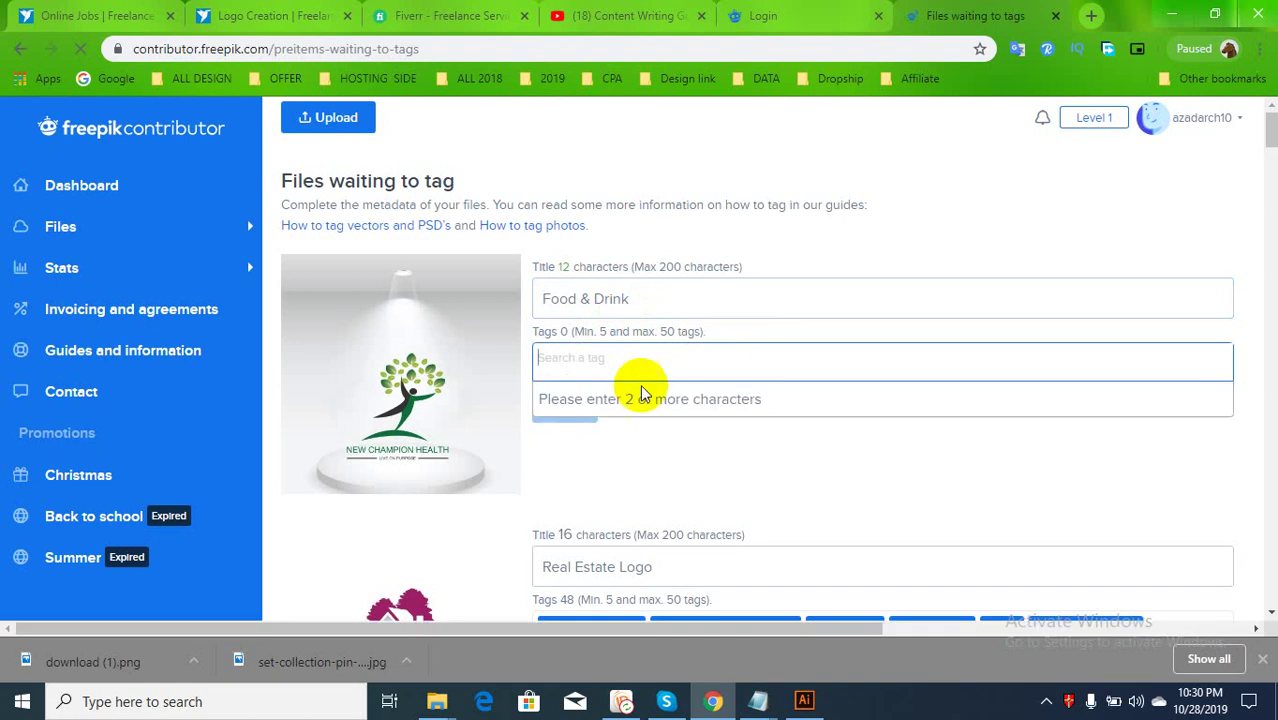
pyautogui.hotkey('ctrl', 'v')
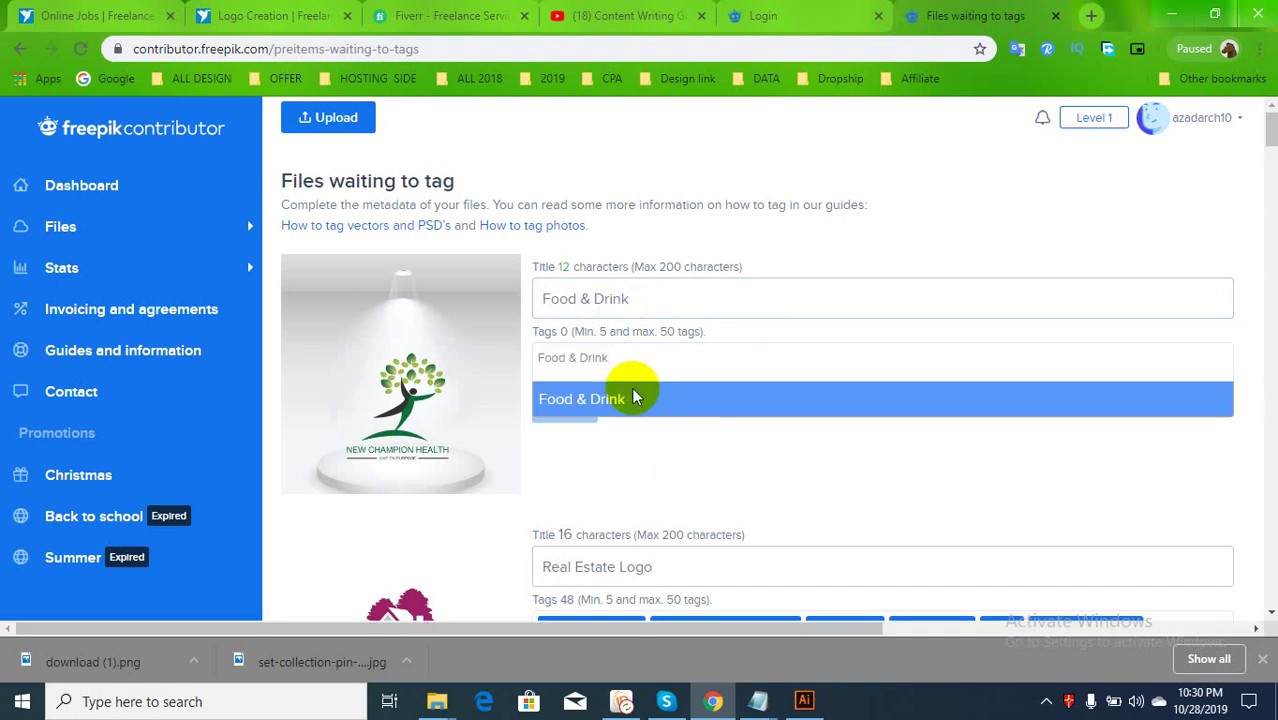
pyautogui.click(622, 393)
pyautogui.click(568, 298)
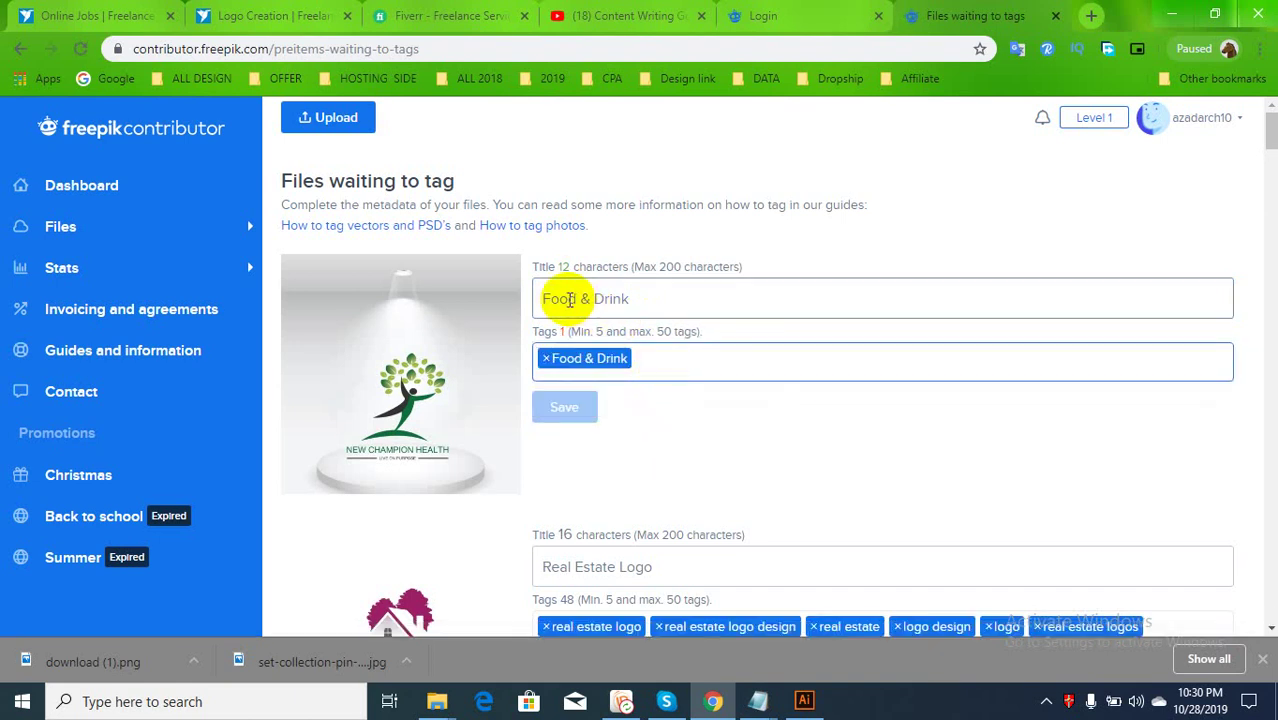
pyautogui.click(680, 356)
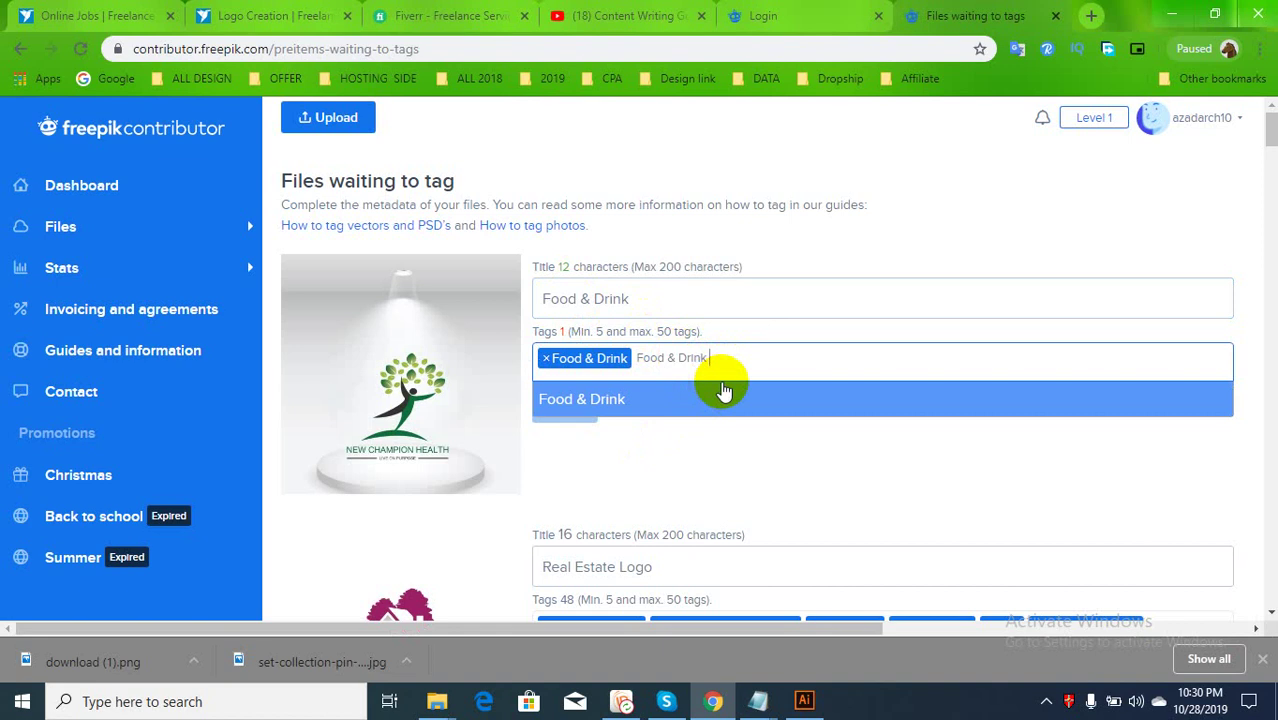
pyautogui.write('onlin')
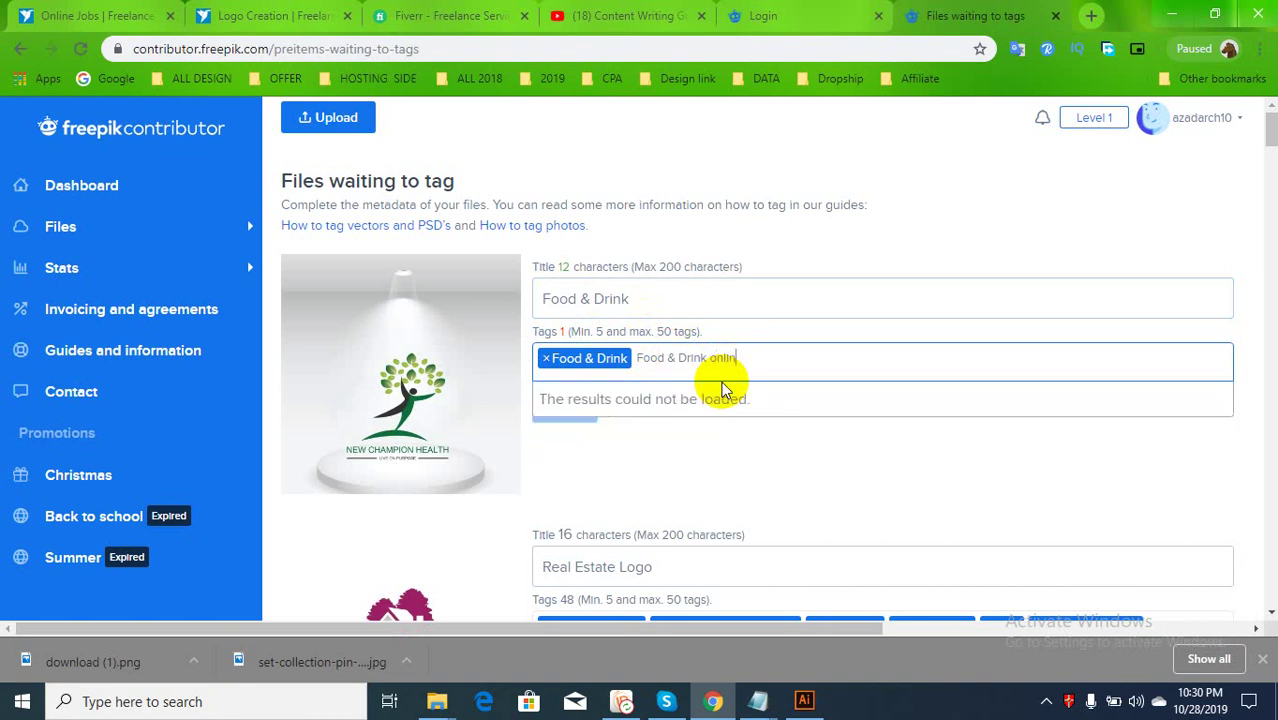
pyautogui.write('e')
pyautogui.press('Escape')
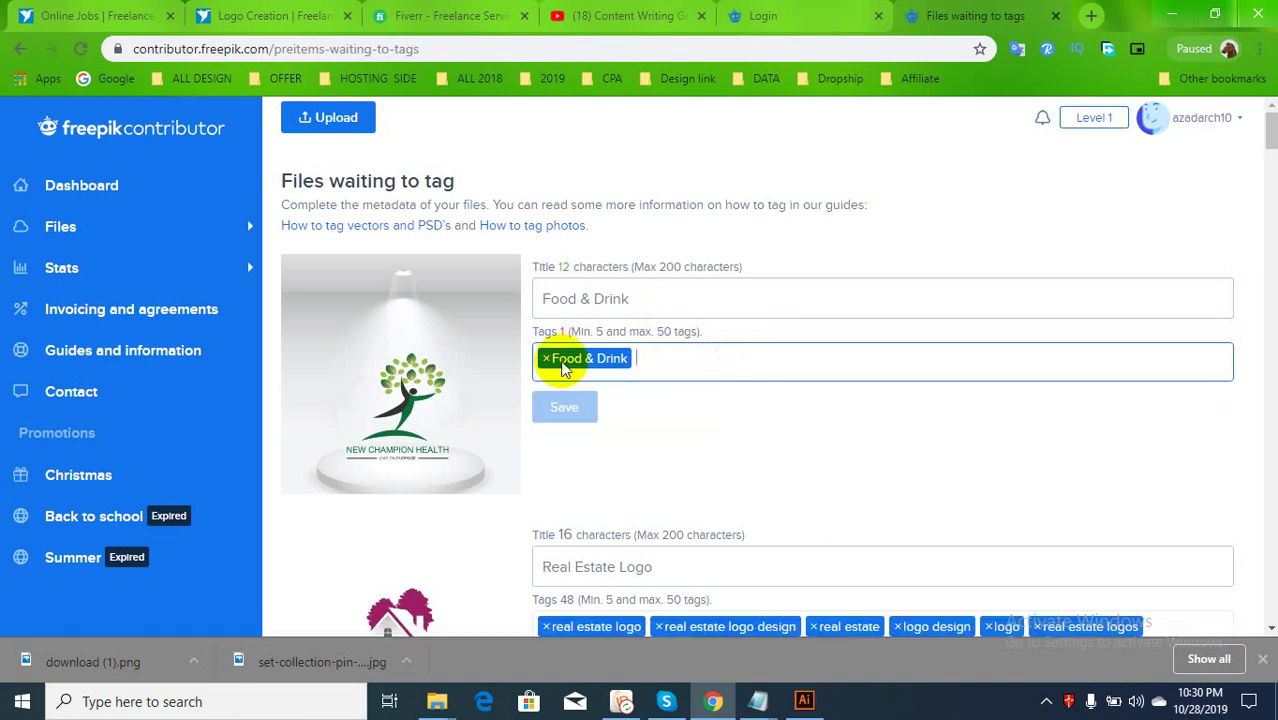
# Add the Food tags: Food, food ad, food addict and food additive
pyautogui.click(562, 298)
pyautogui.doubleClick(558, 298)
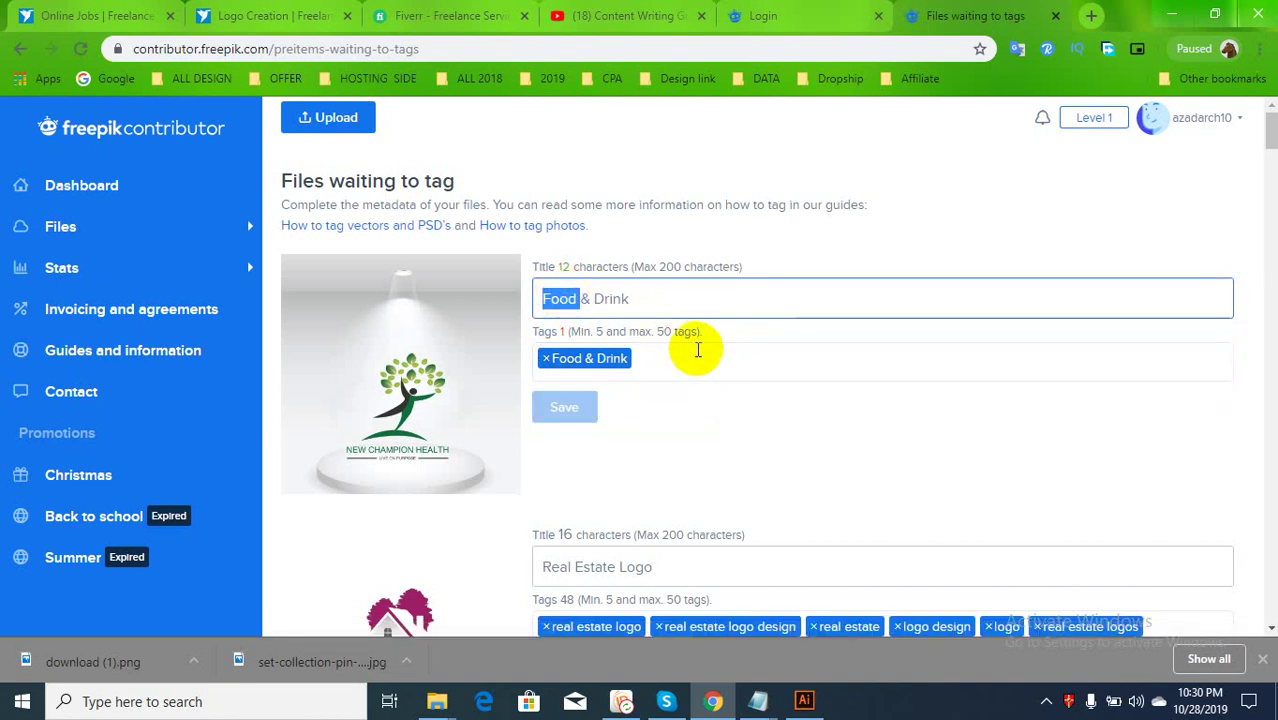
pyautogui.hotkey('ctrl', 'c')
pyautogui.click(698, 349)
pyautogui.hotkey('ctrl', 'v')
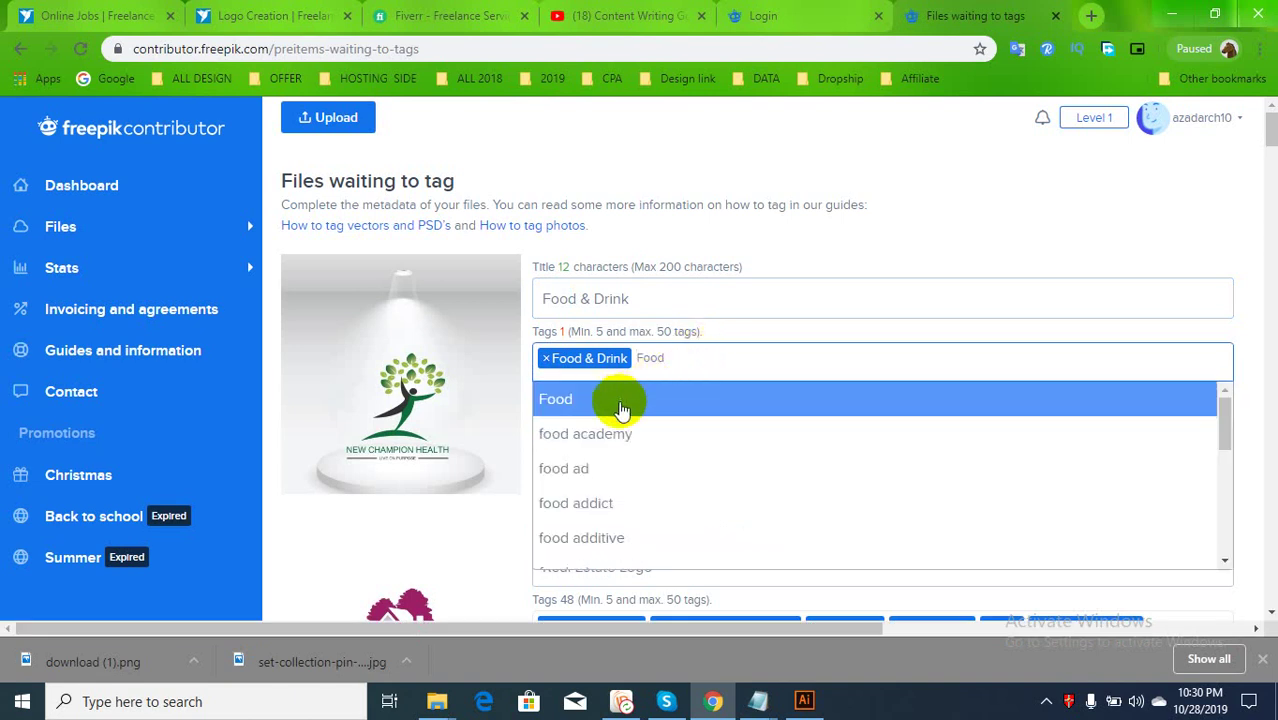
pyautogui.click(621, 400)
pyautogui.hotkey('ctrl', 'v')
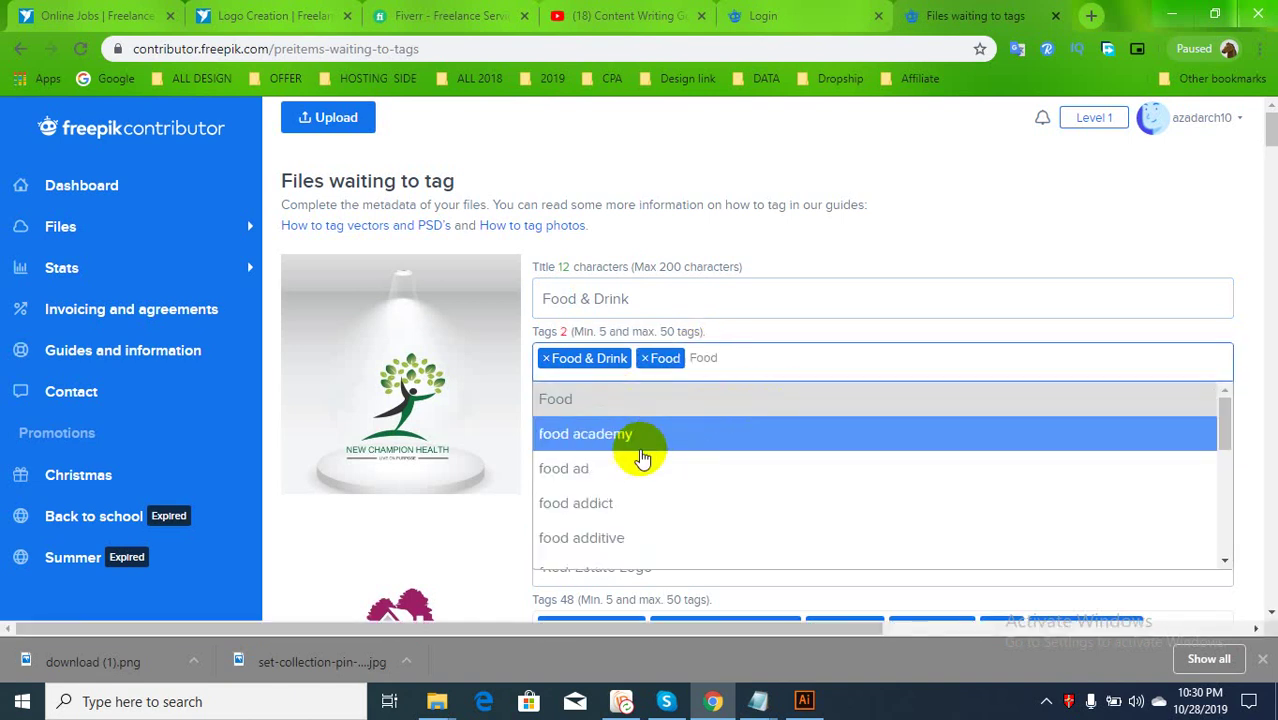
pyautogui.click(638, 462)
pyautogui.hotkey('ctrl', 'v')
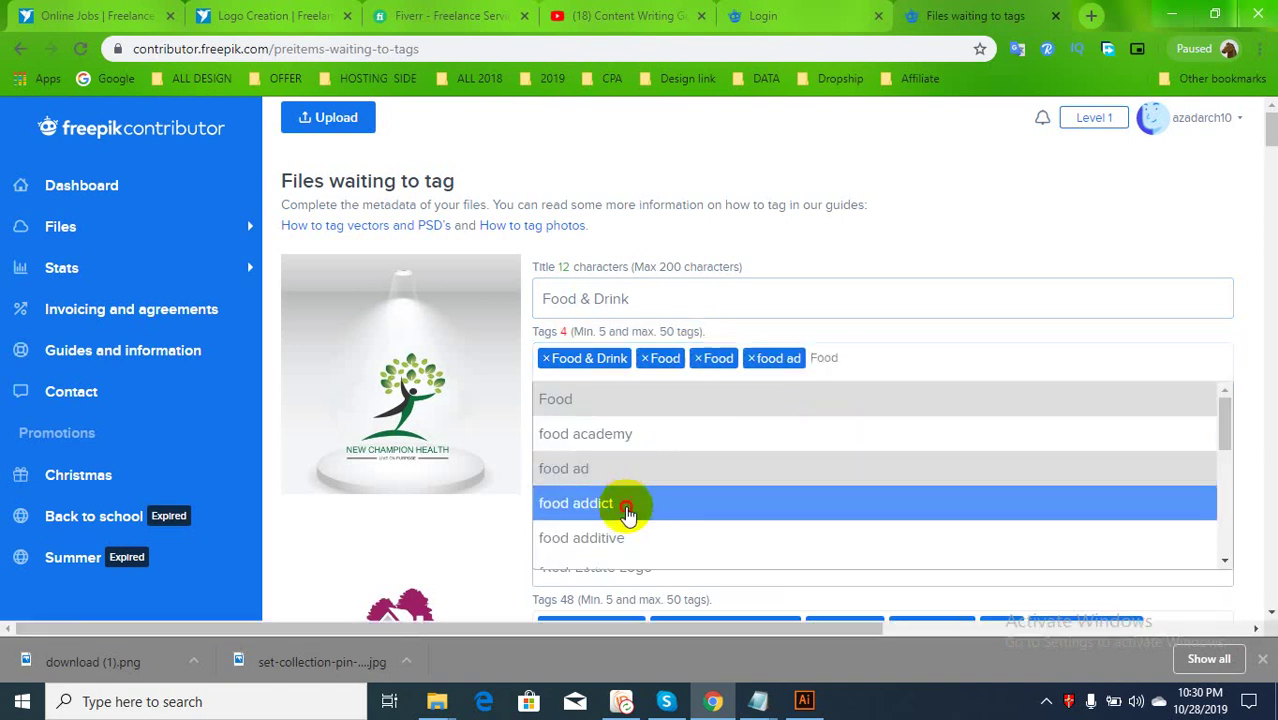
pyautogui.click(627, 513)
pyautogui.hotkey('ctrl', 'v')
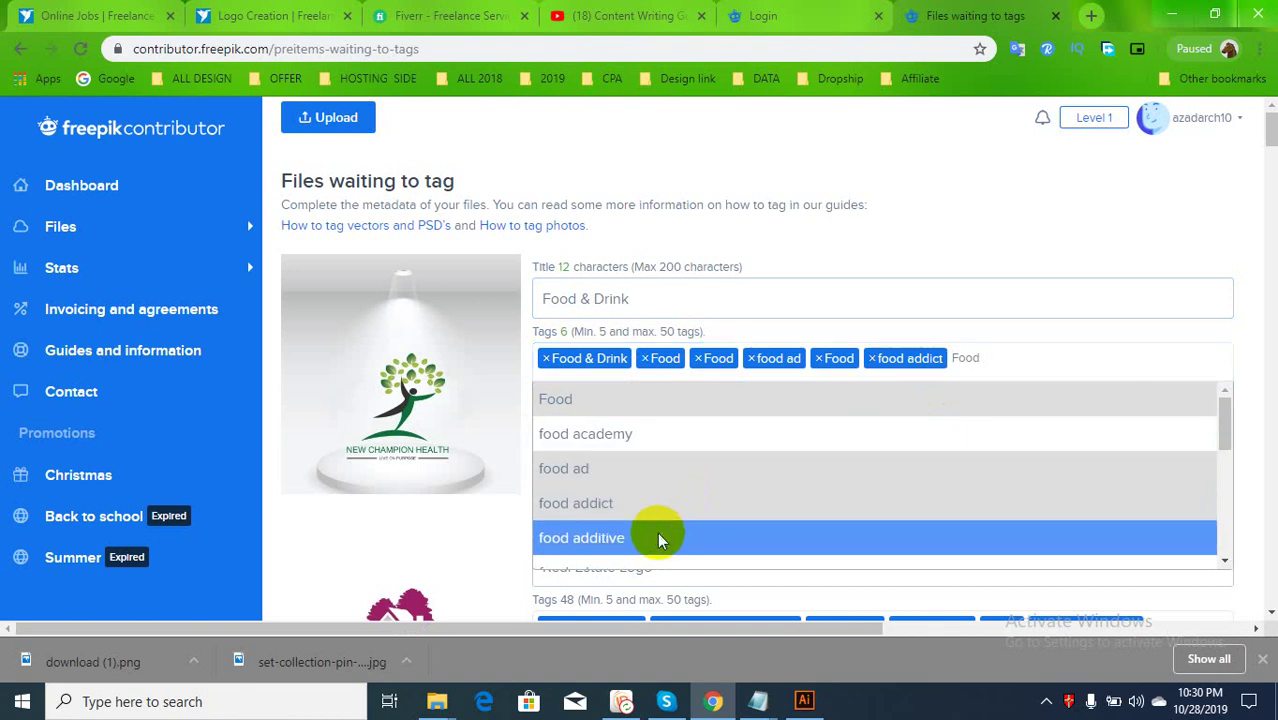
pyautogui.click(658, 540)
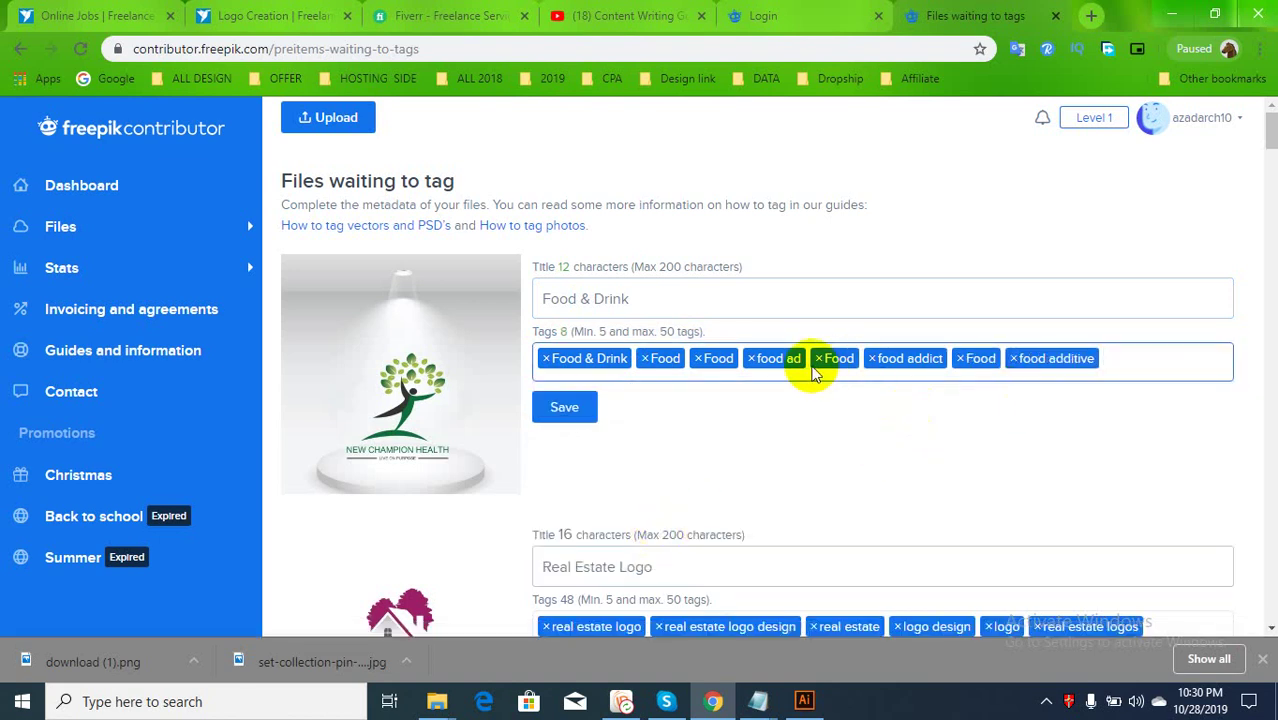
# Add the Drink tags: drink a toast and drink after work, removing duplicate Drink tags
pyautogui.doubleClick(606, 299)
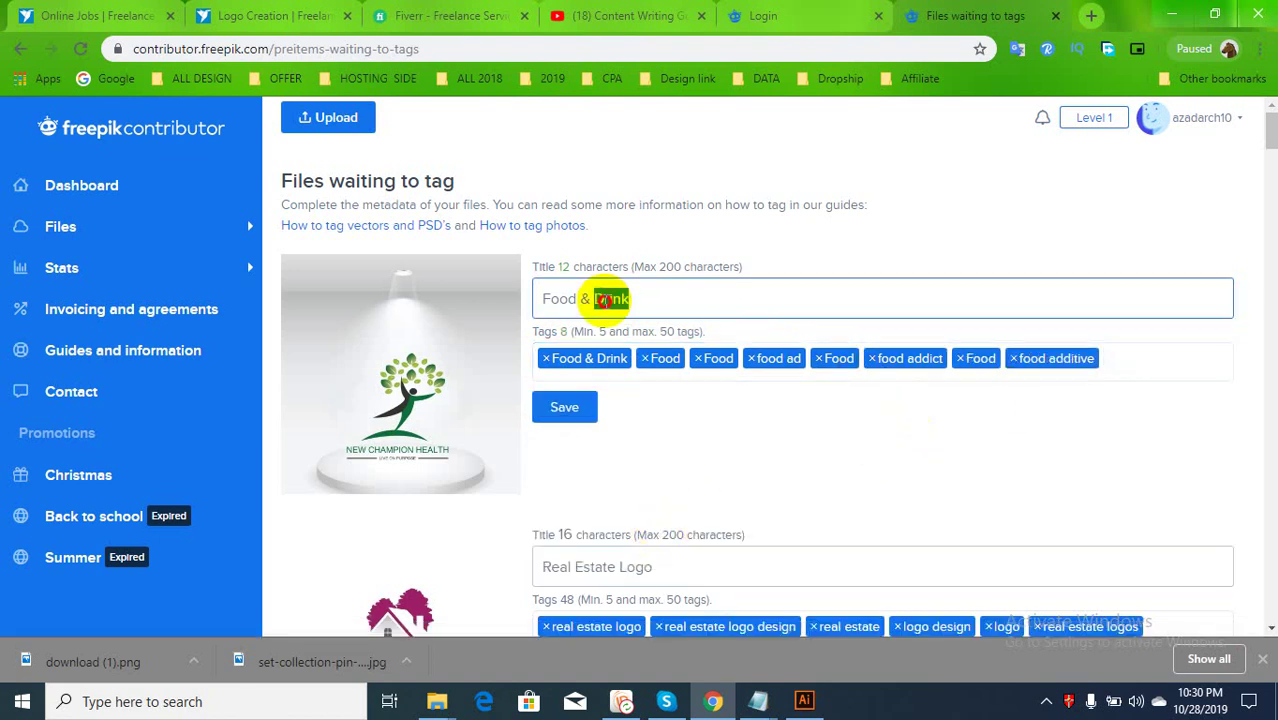
pyautogui.click(1167, 366)
pyautogui.hotkey('ctrl', 'v')
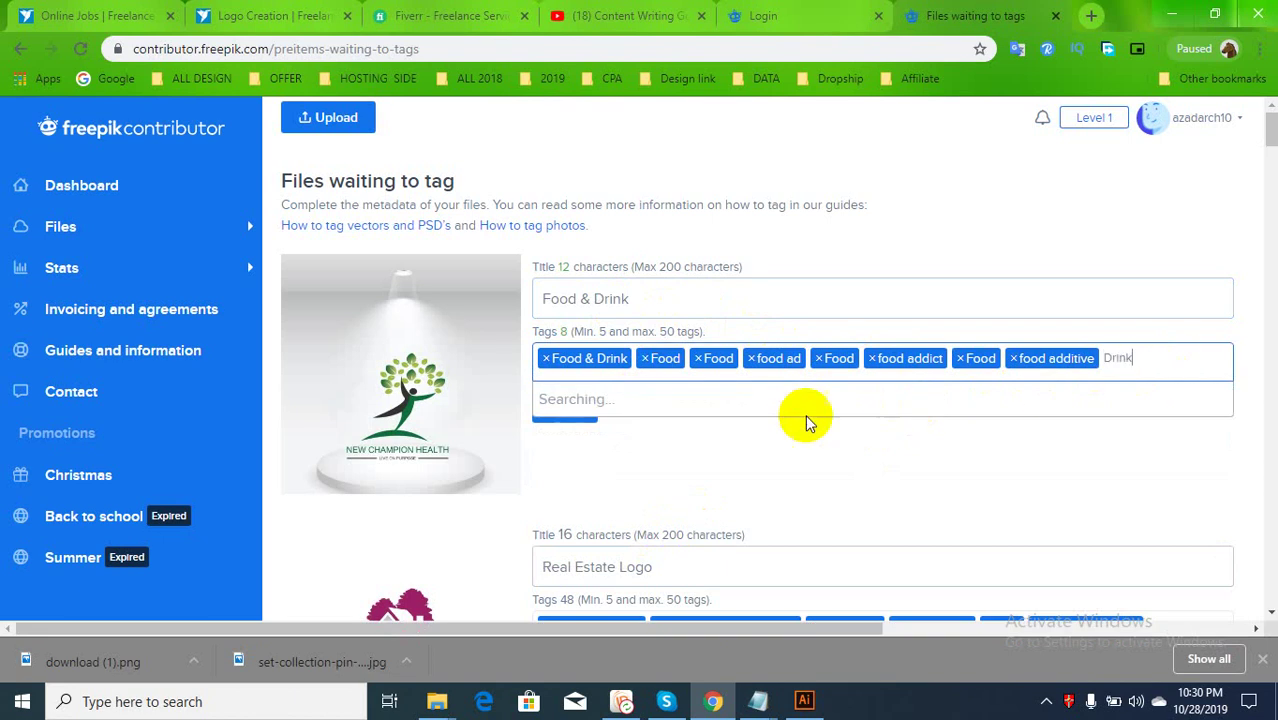
pyautogui.click(571, 402)
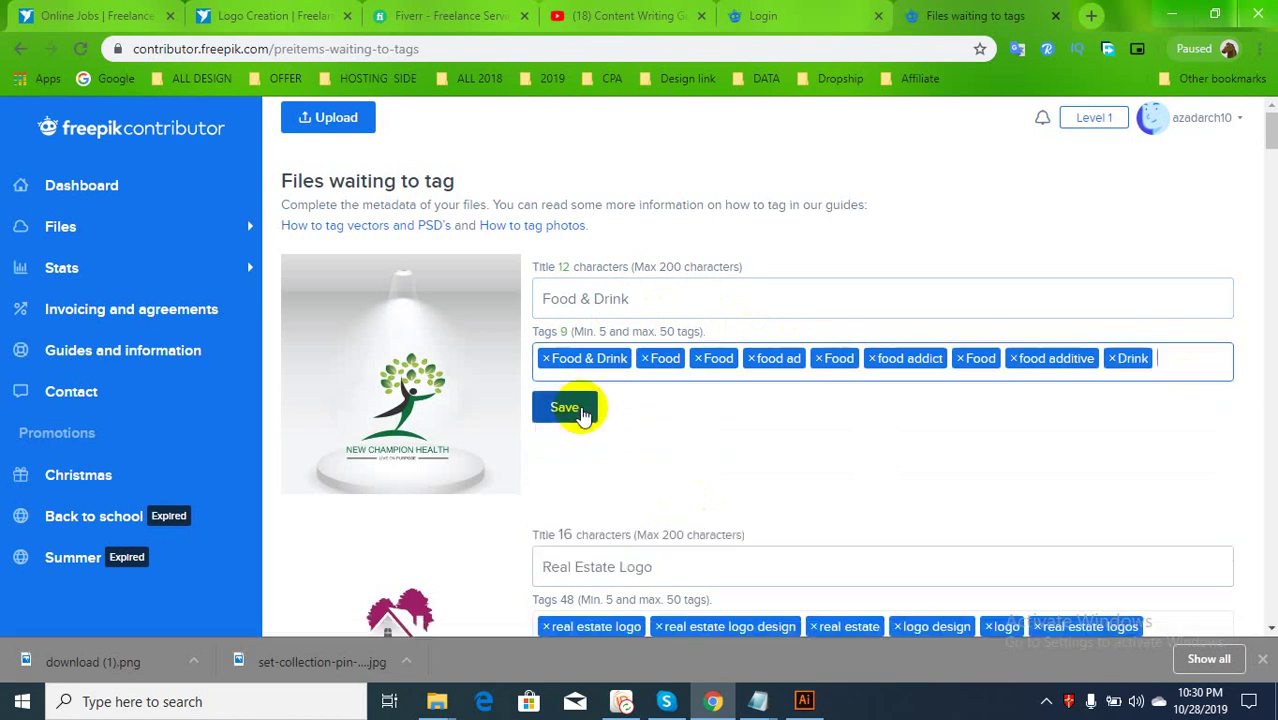
pyautogui.hotkey('ctrl', 'v')
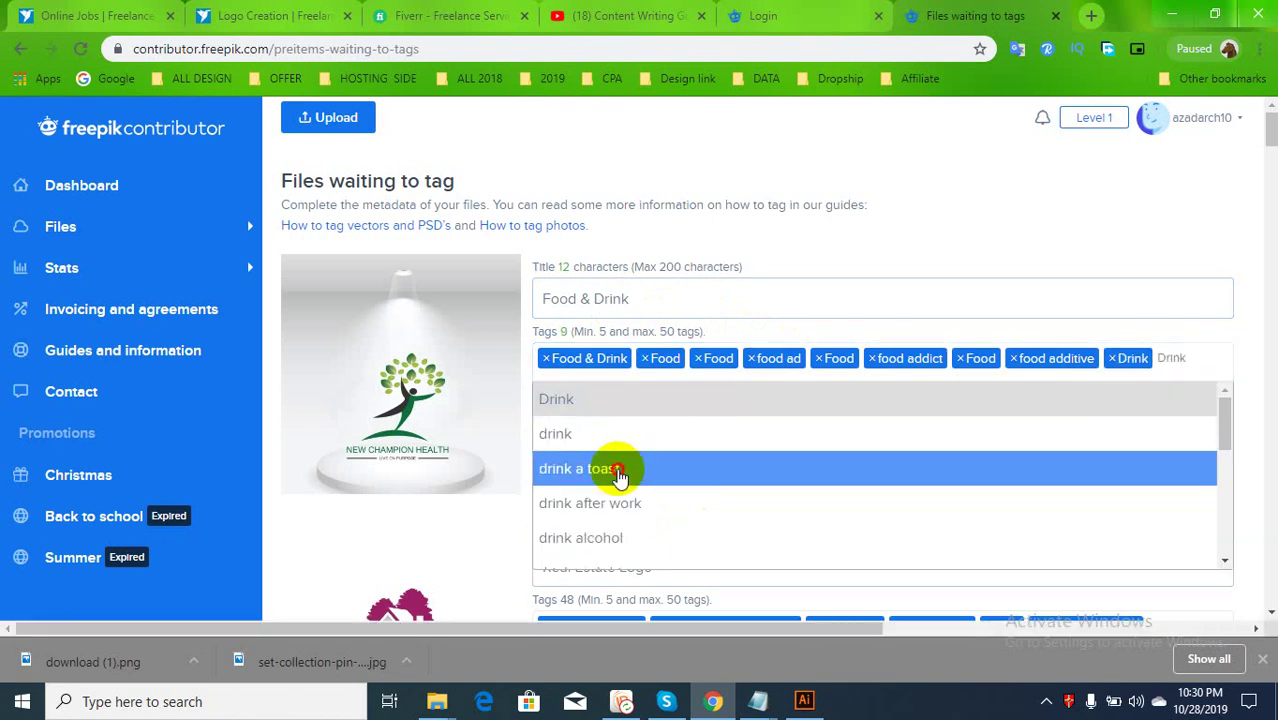
pyautogui.click(620, 466)
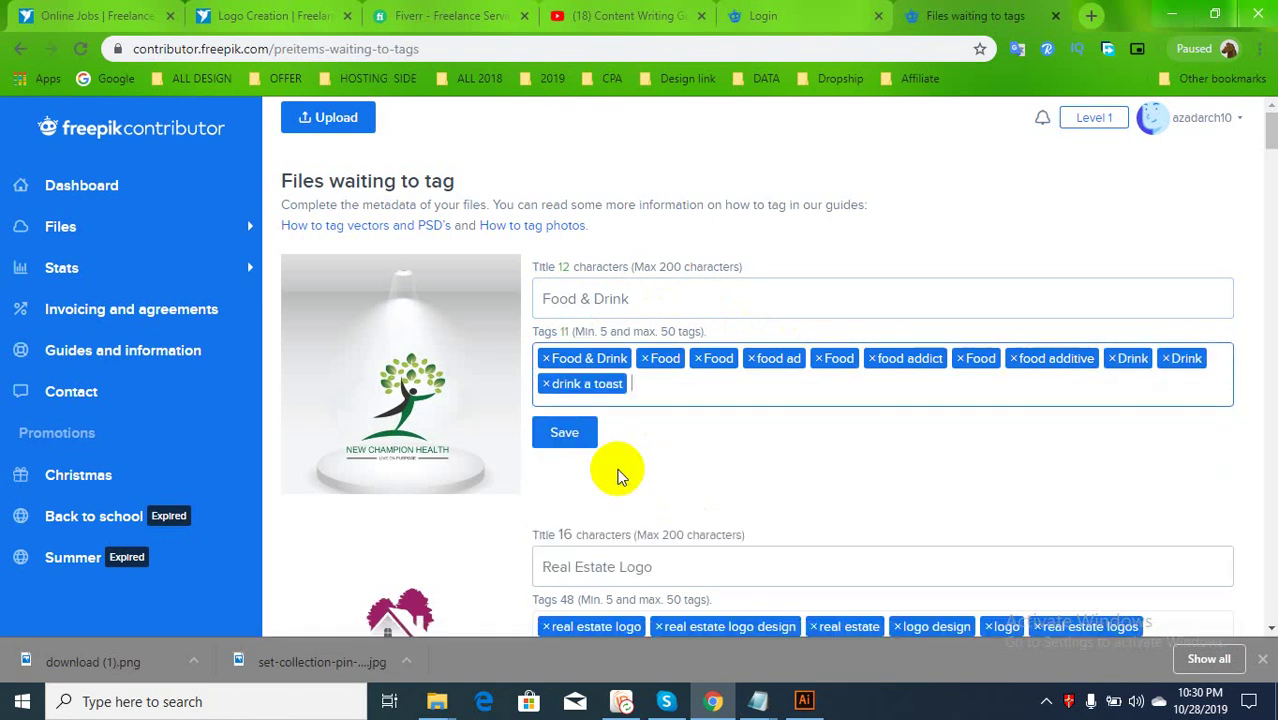
pyautogui.click(1164, 360)
pyautogui.hotkey('ctrl', 'v')
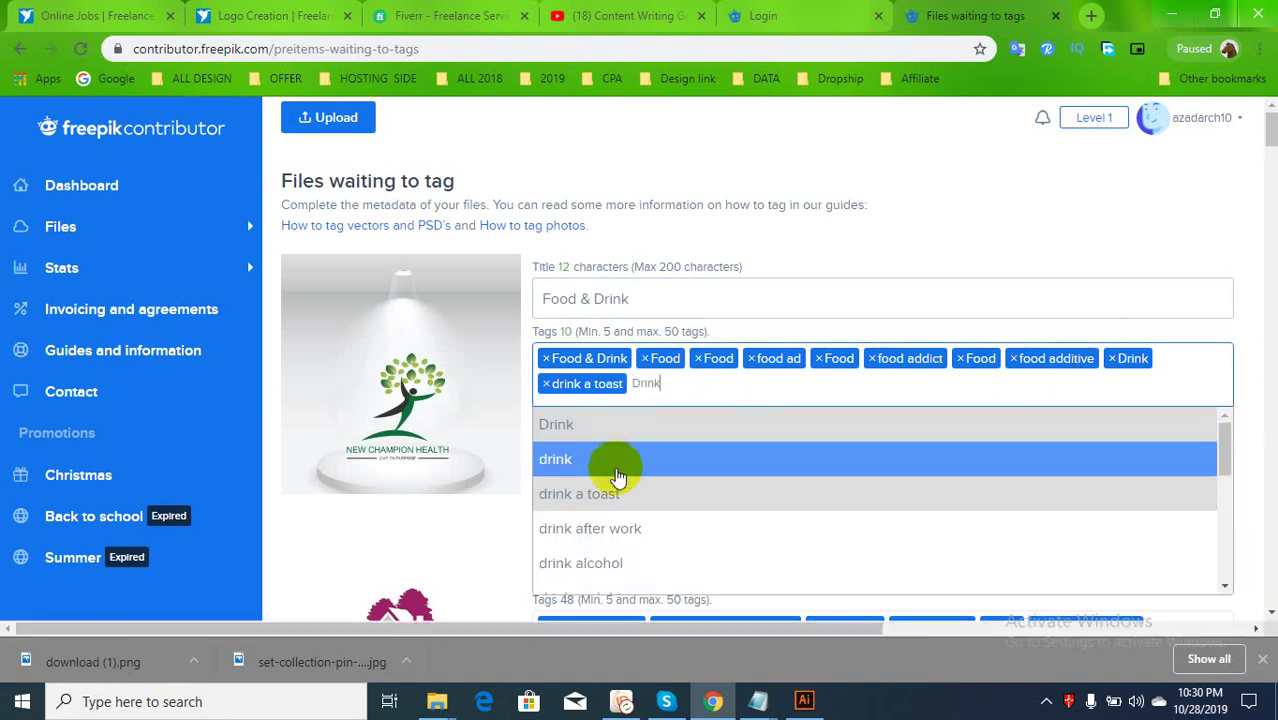
pyautogui.click(640, 540)
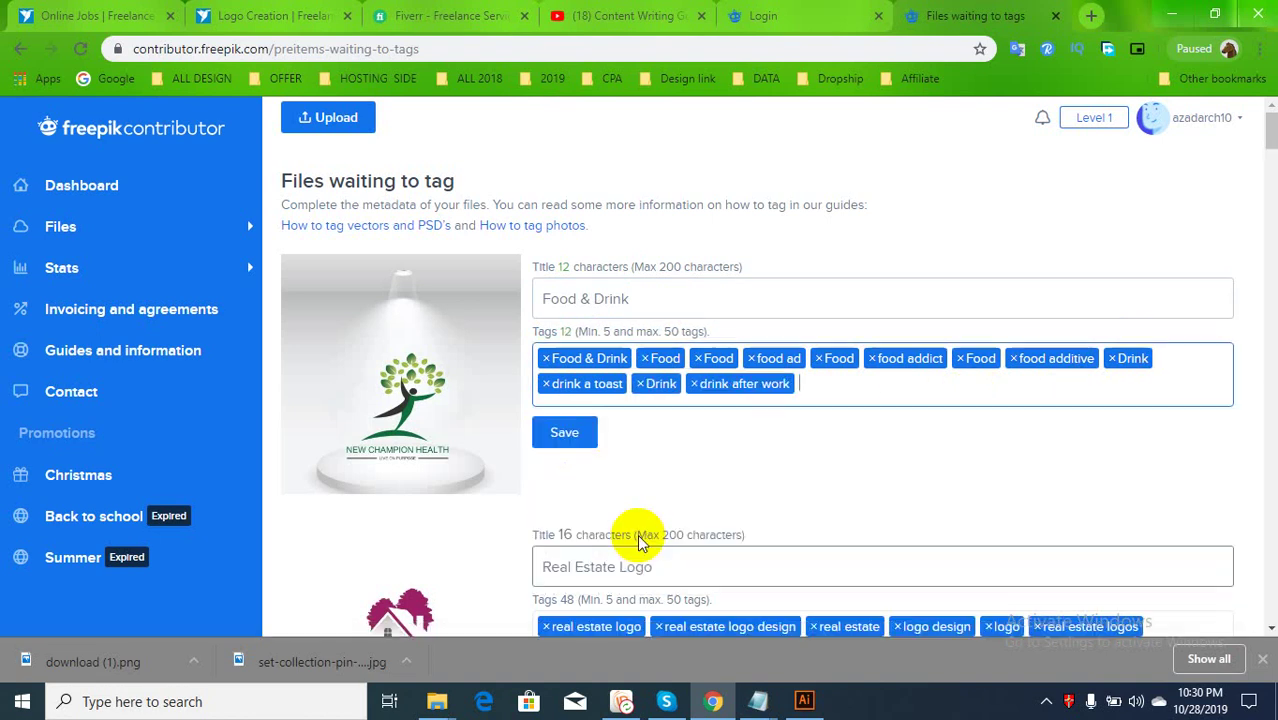
pyautogui.click(641, 386)
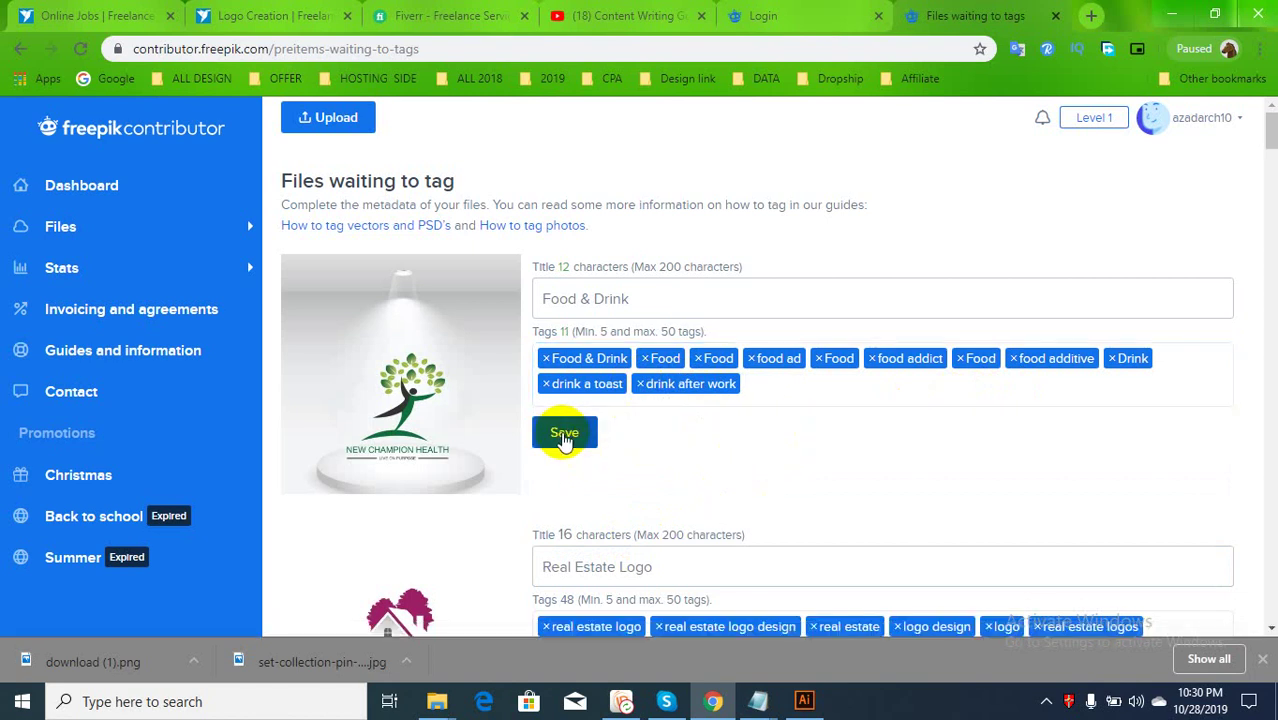
# Save the Food & Drink file's tags and review the Files waiting to tag list
pyautogui.click(564, 435)
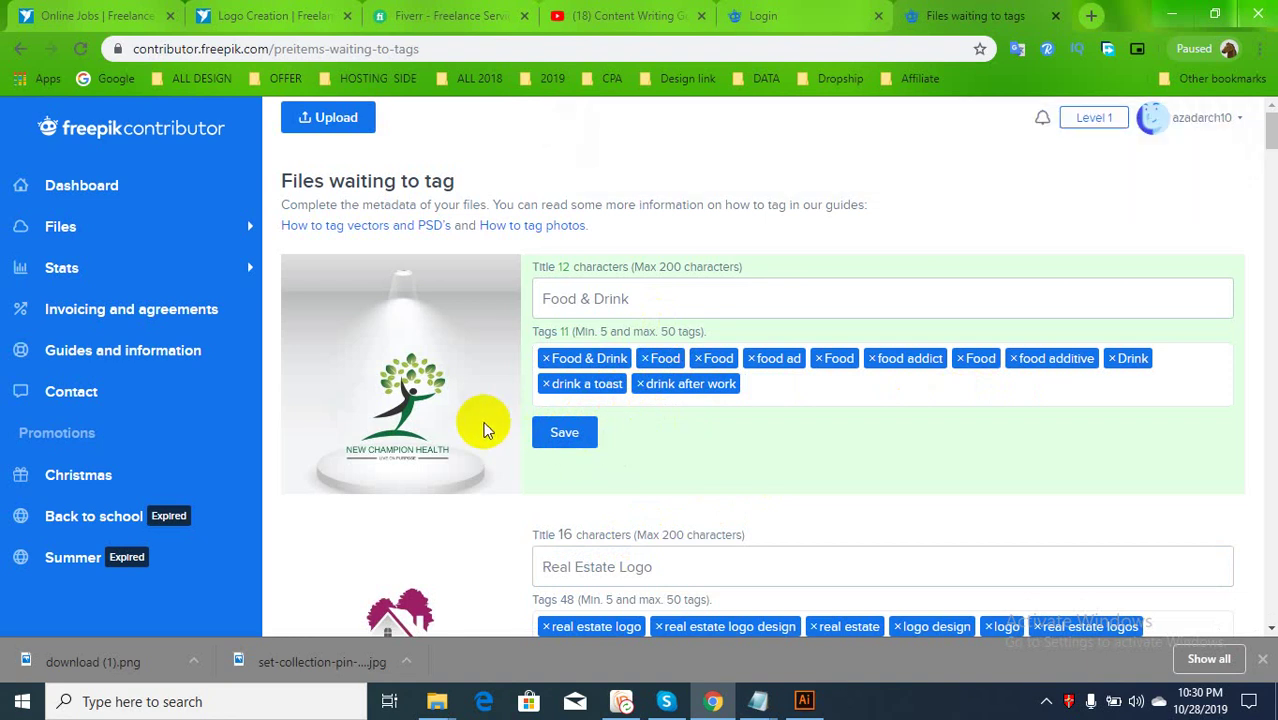
pyautogui.scroll(-15, 836, 465)
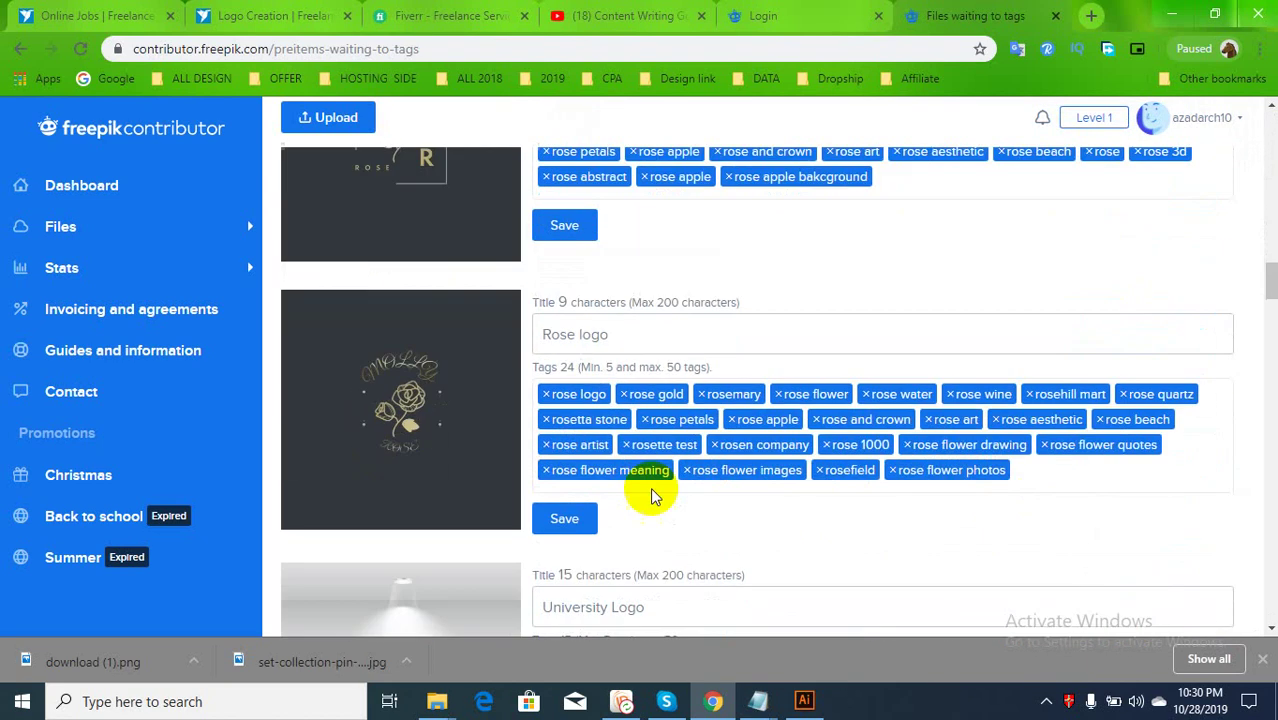
pyautogui.scroll(-10, 540, 545)
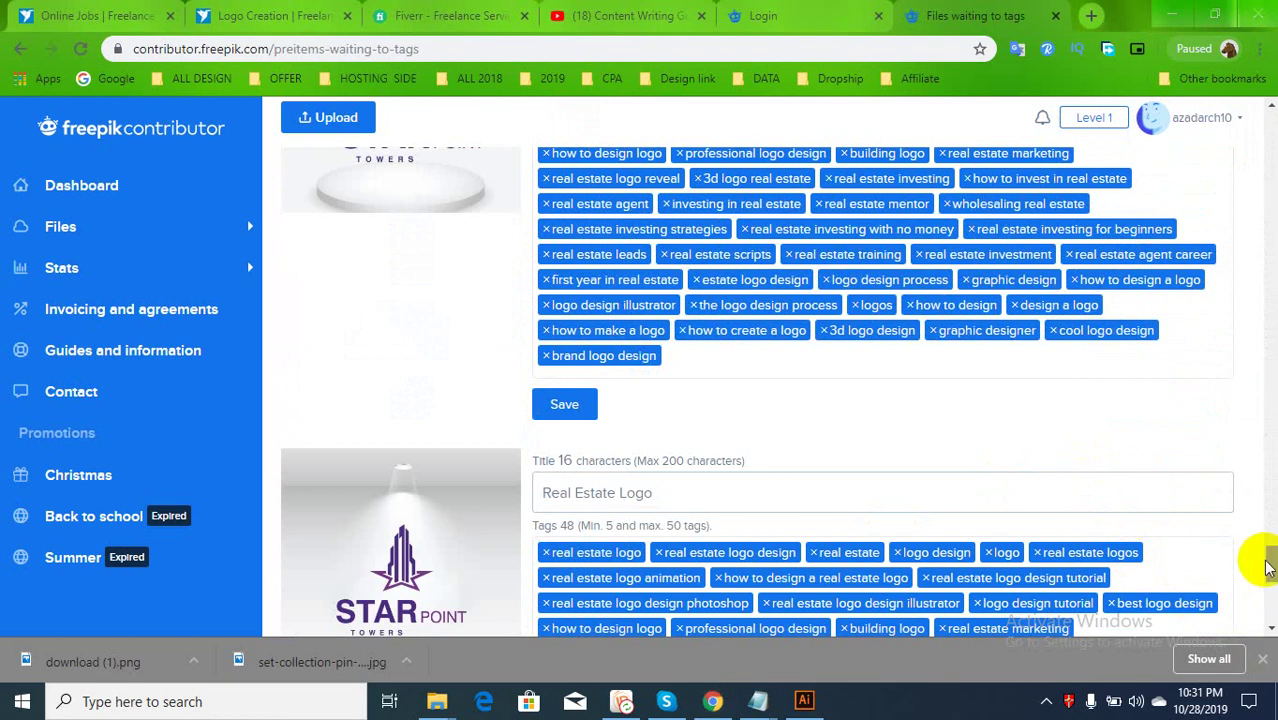
pyautogui.scroll(-5, 1258, 630)
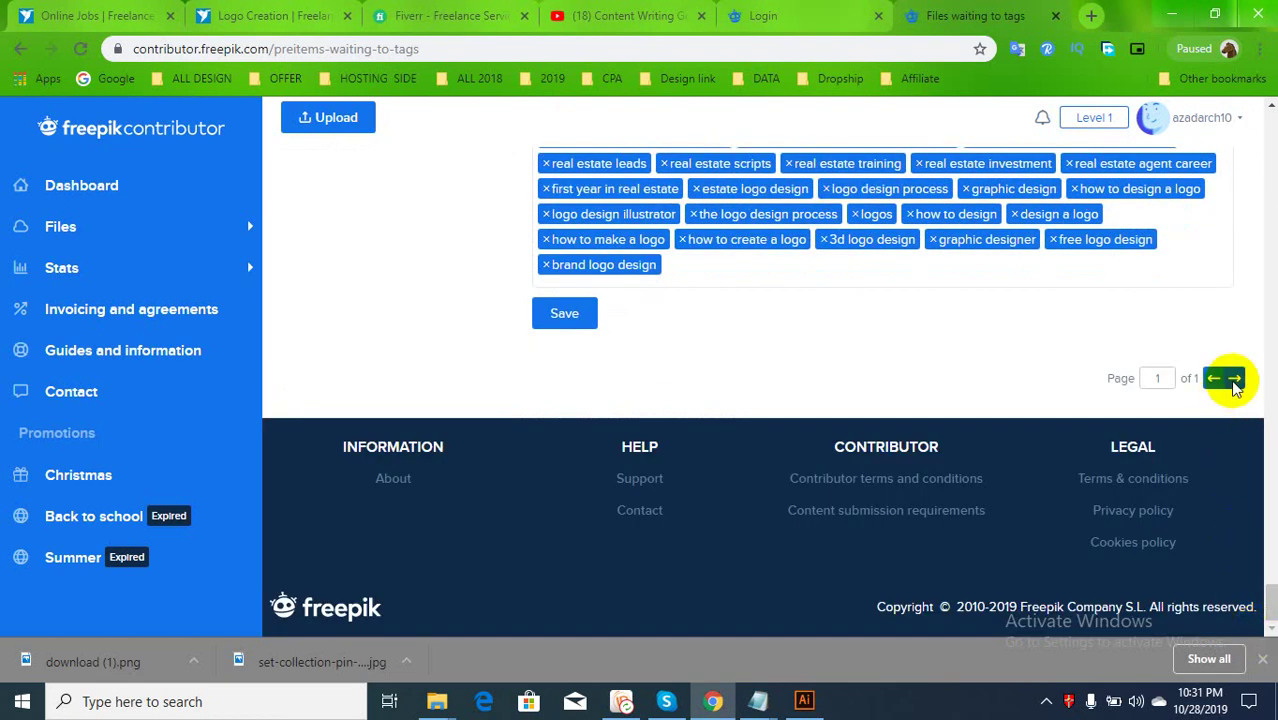
pyautogui.scroll(5, 585, 408)
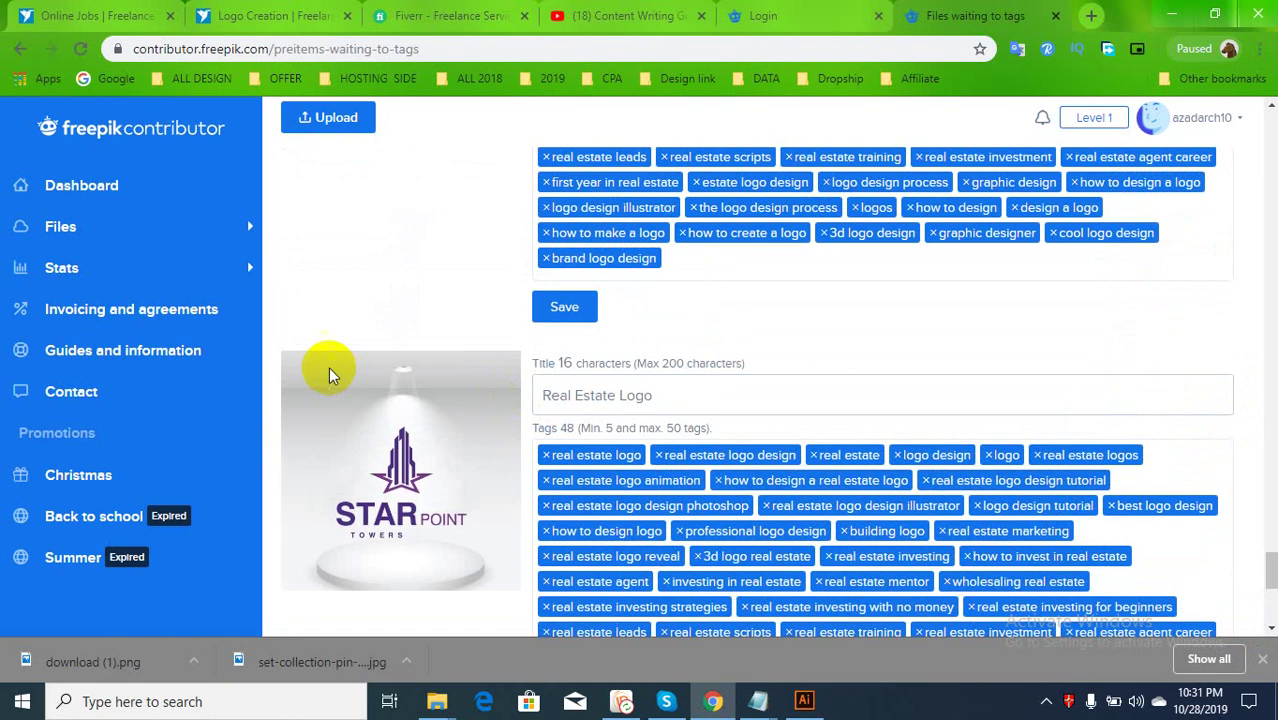
pyautogui.scroll(15, 333, 375)
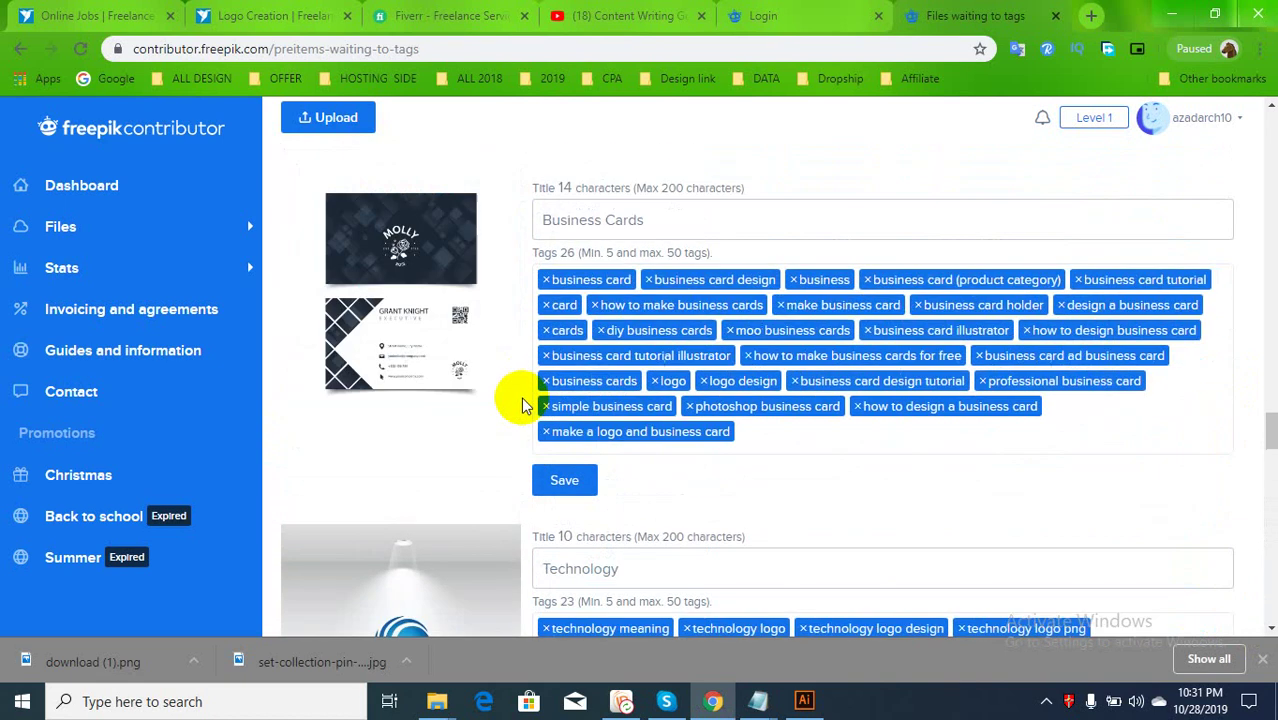
pyautogui.scroll(-15, 523, 405)
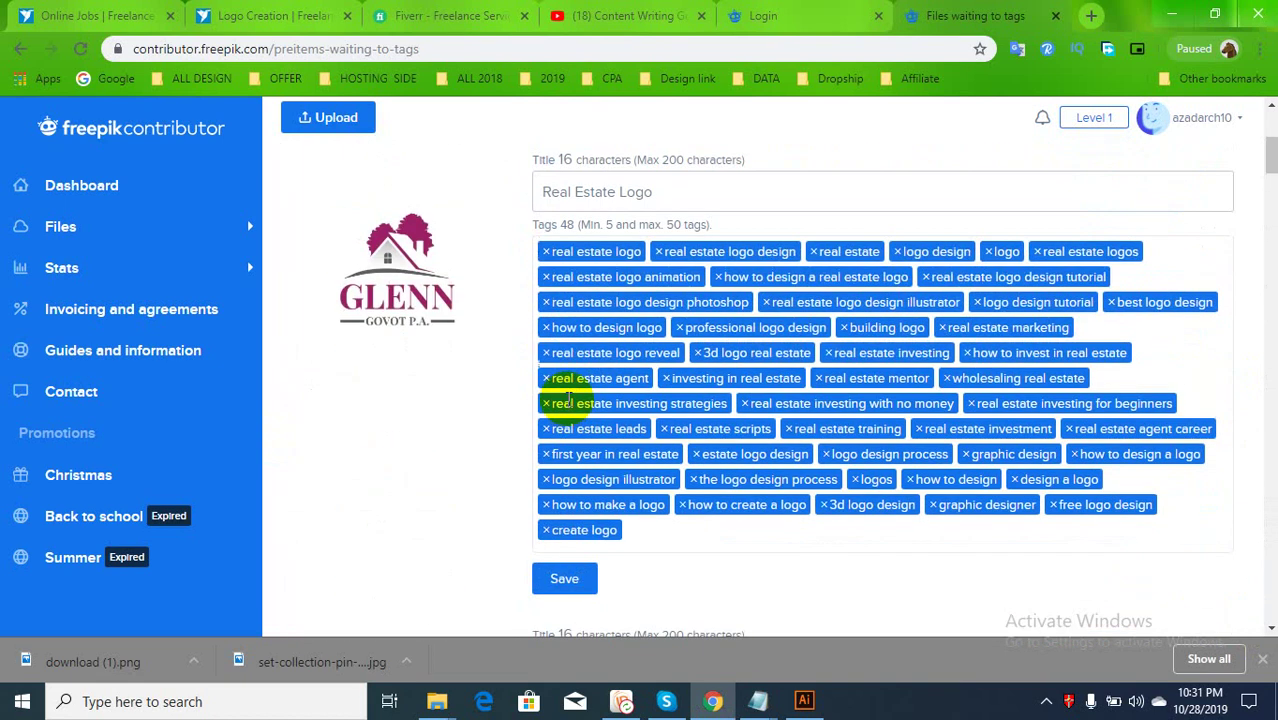
pyautogui.scroll(4, 568, 400)
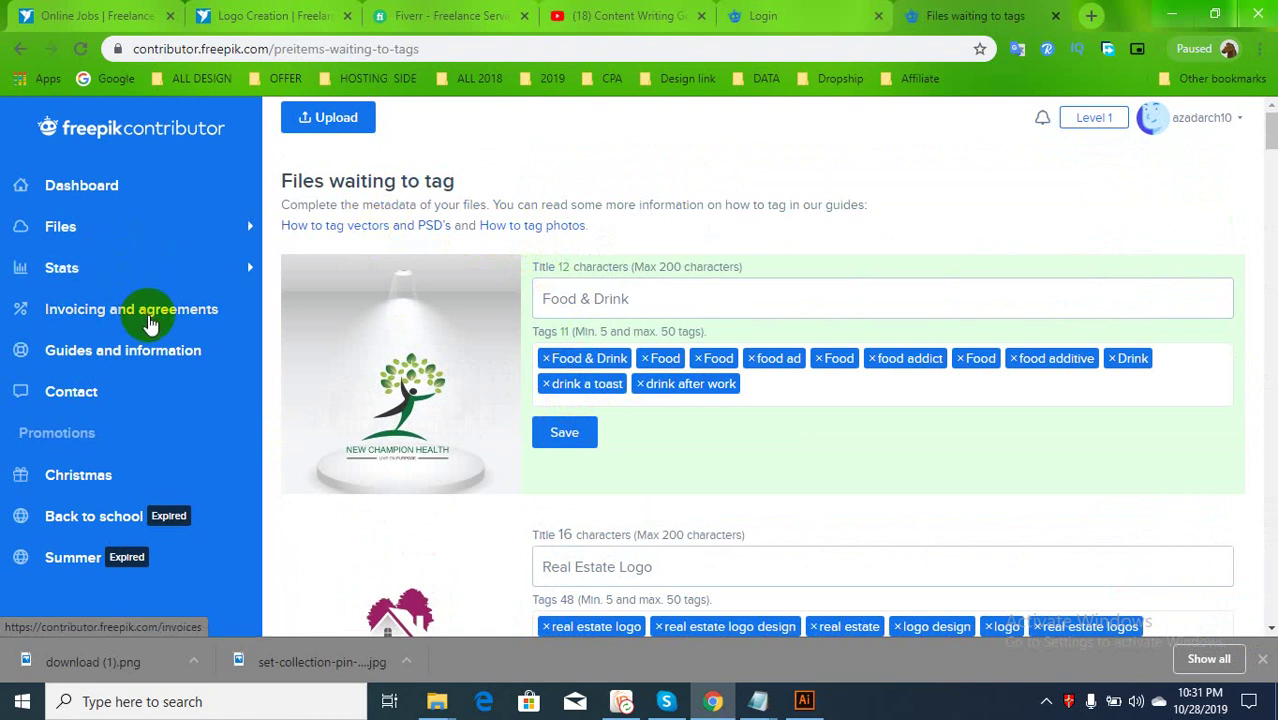
# From the Dashboard's Files section, open Not yet submitted to see Food_Drink.eps ready to send
pyautogui.click(106, 192)
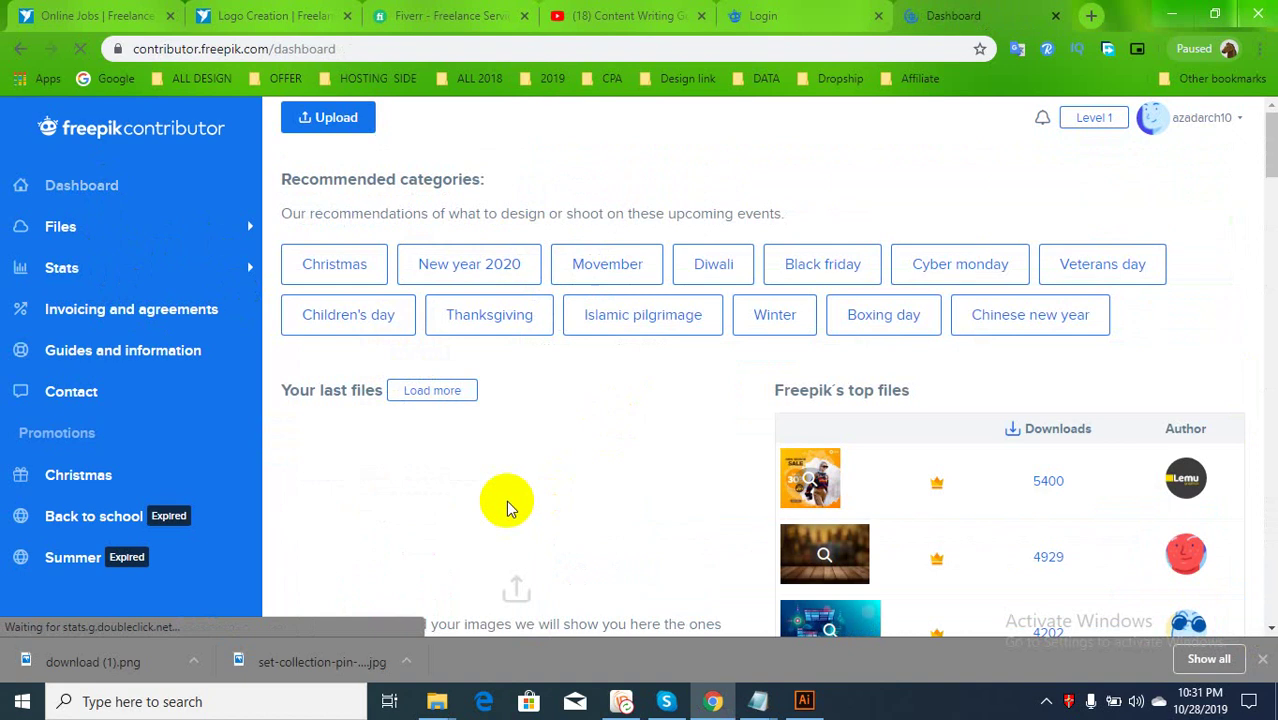
pyautogui.click(85, 270)
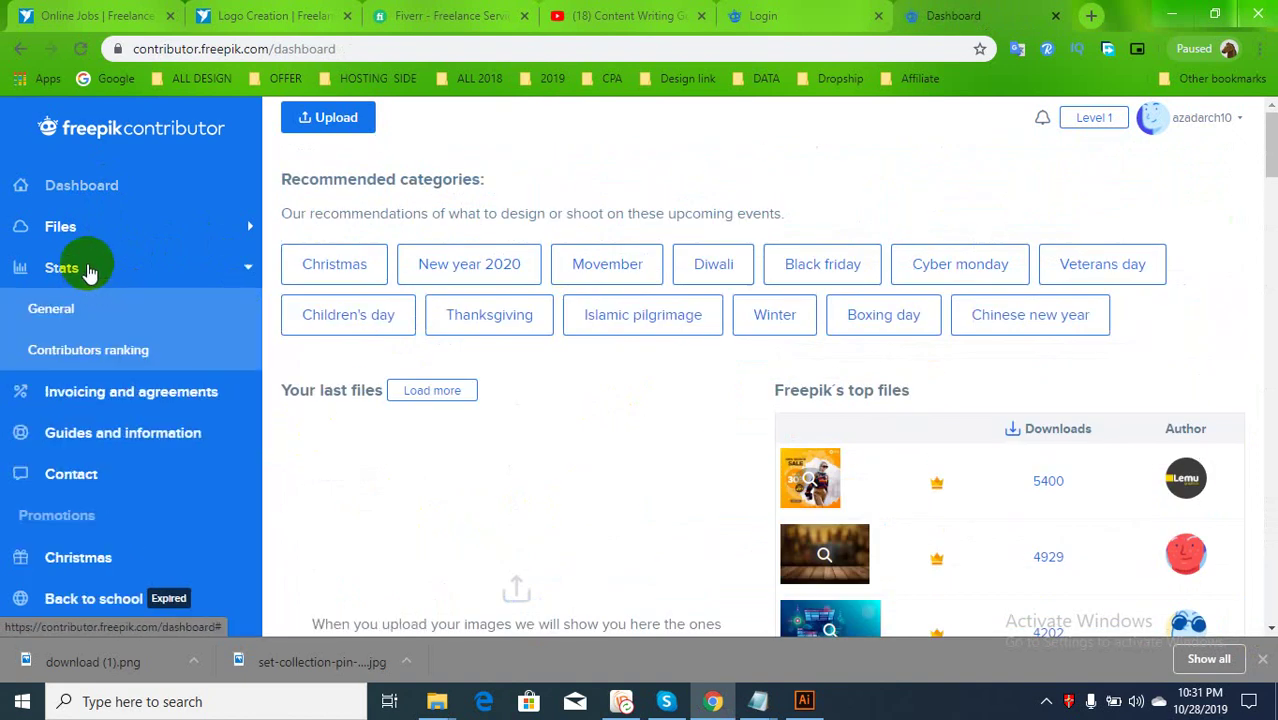
pyautogui.click(86, 243)
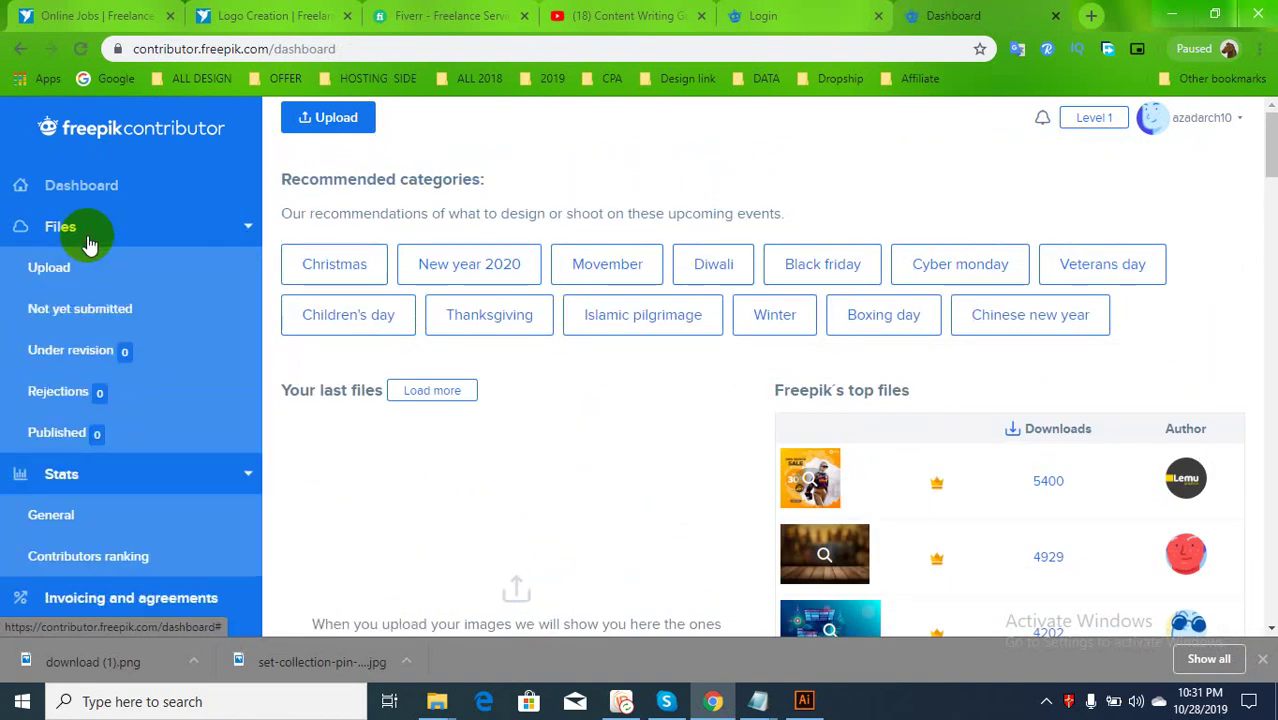
pyautogui.click(85, 318)
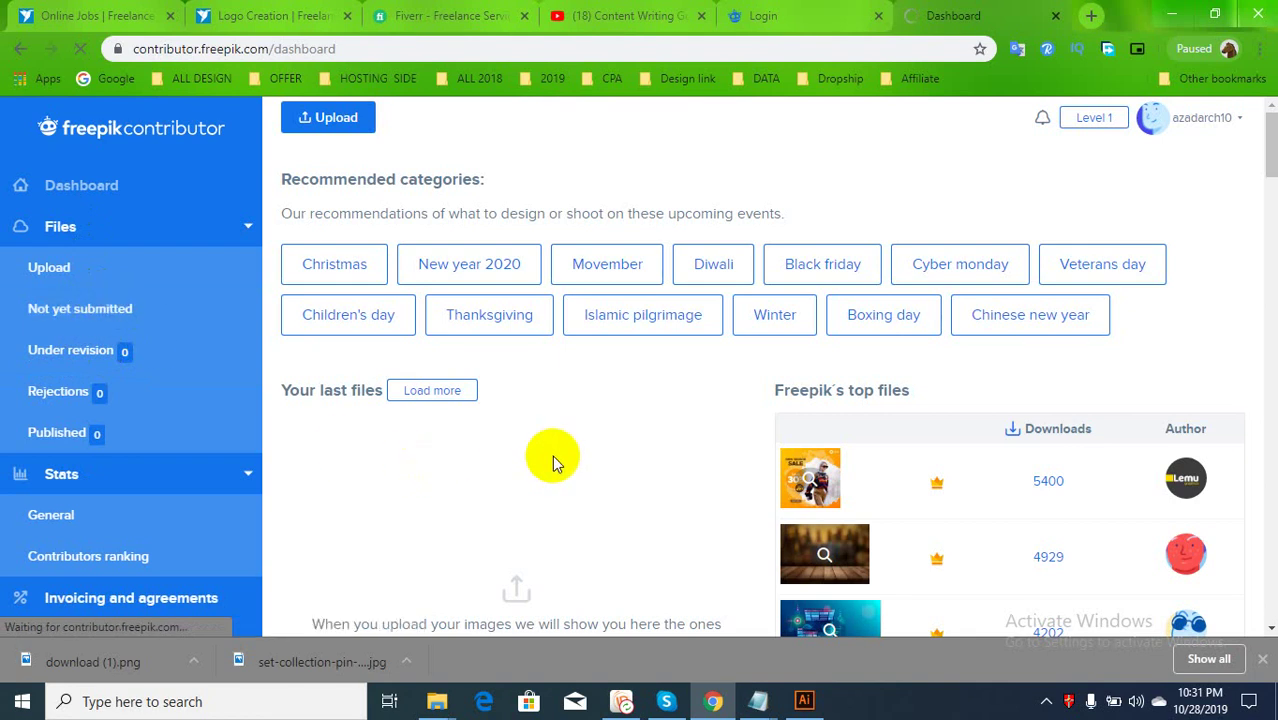
pyautogui.scroll(-4, 597, 425)
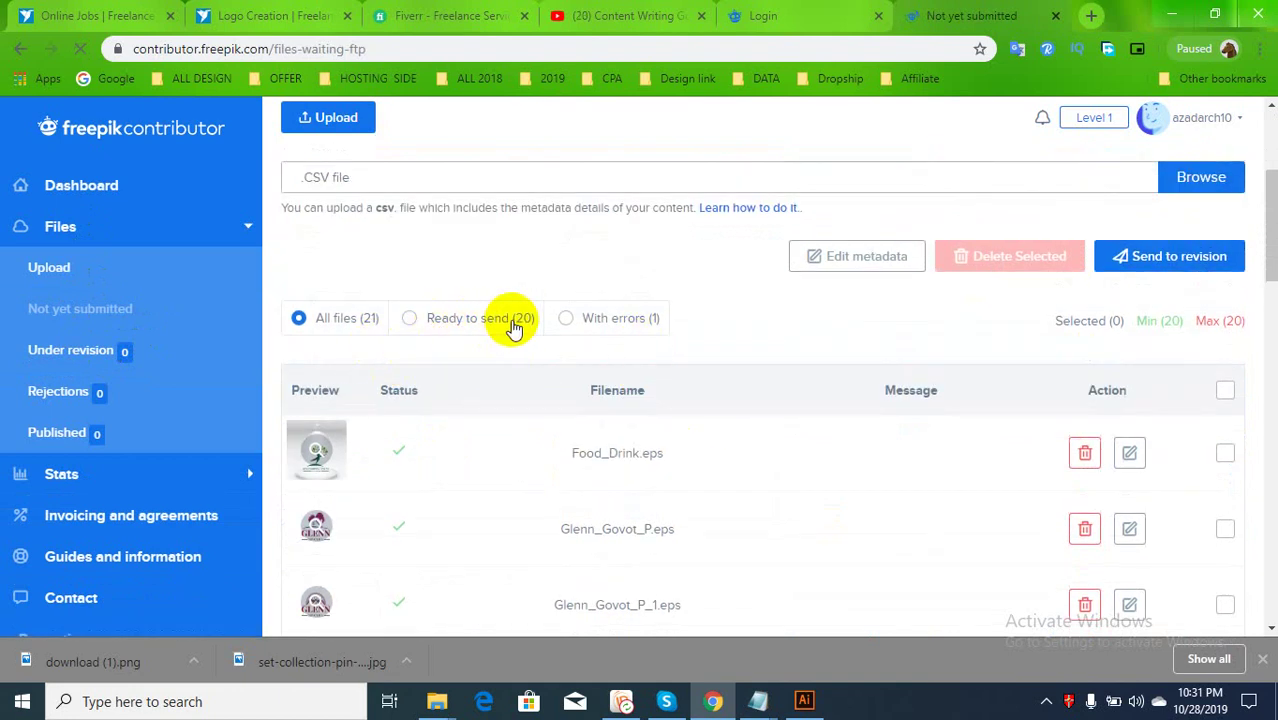
pyautogui.scroll(-15, 768, 405)
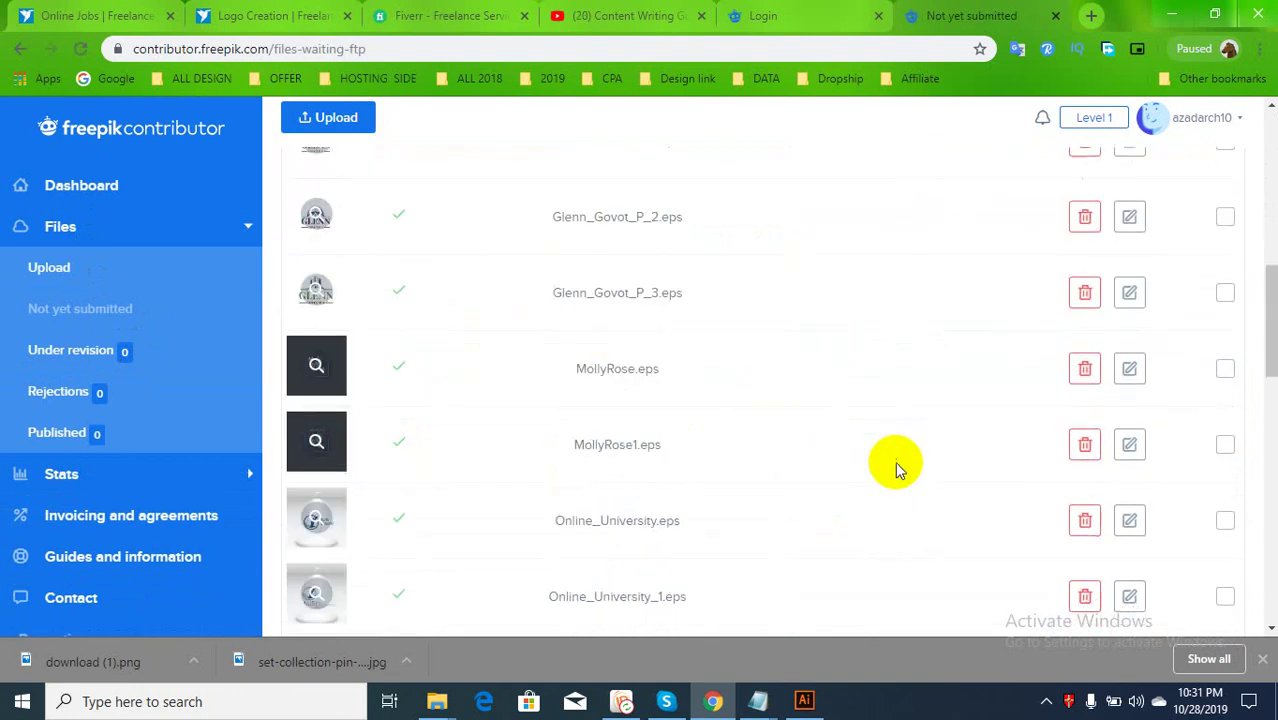
pyautogui.scroll(10, 998, 540)
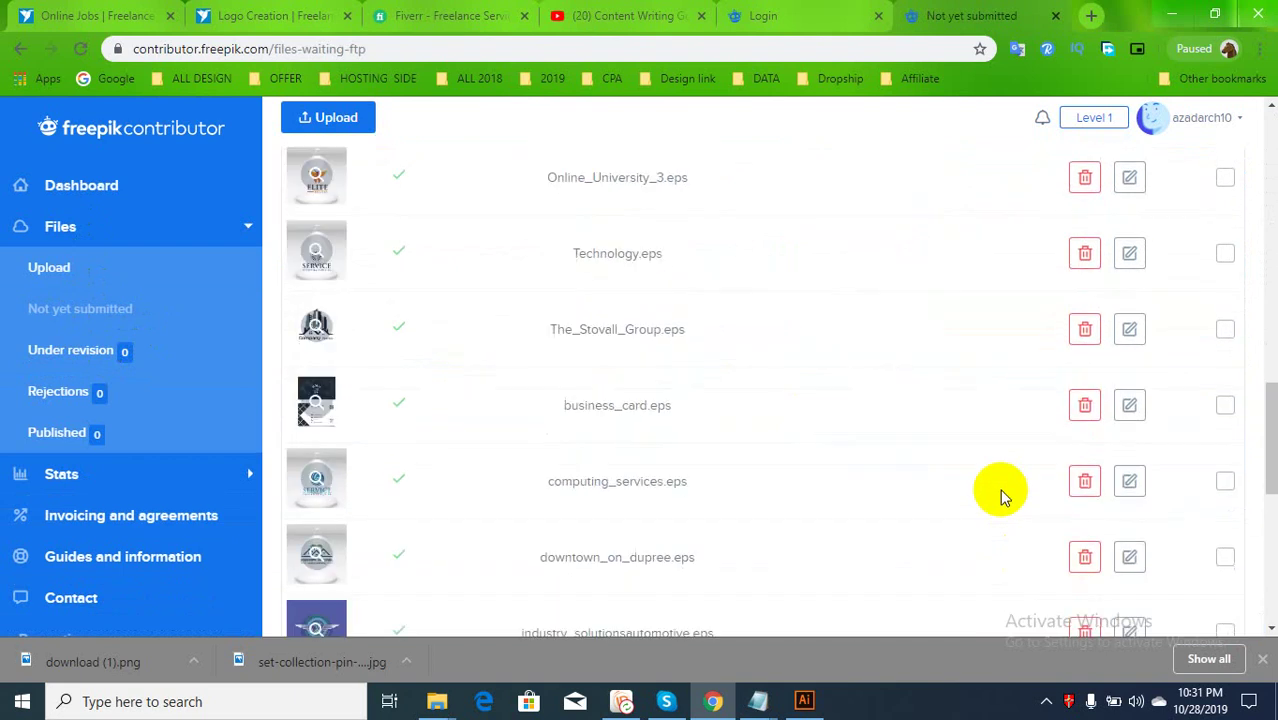
pyautogui.scroll(5, 1178, 290)
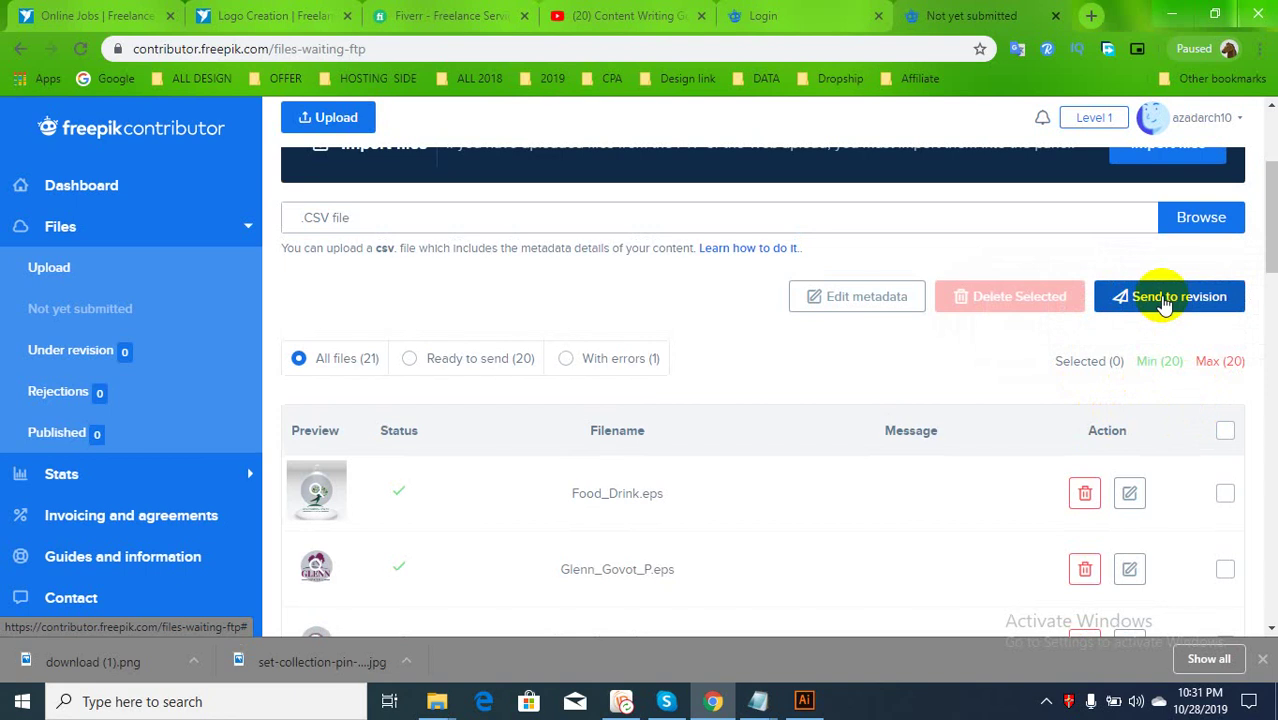
pyautogui.click(1163, 300)
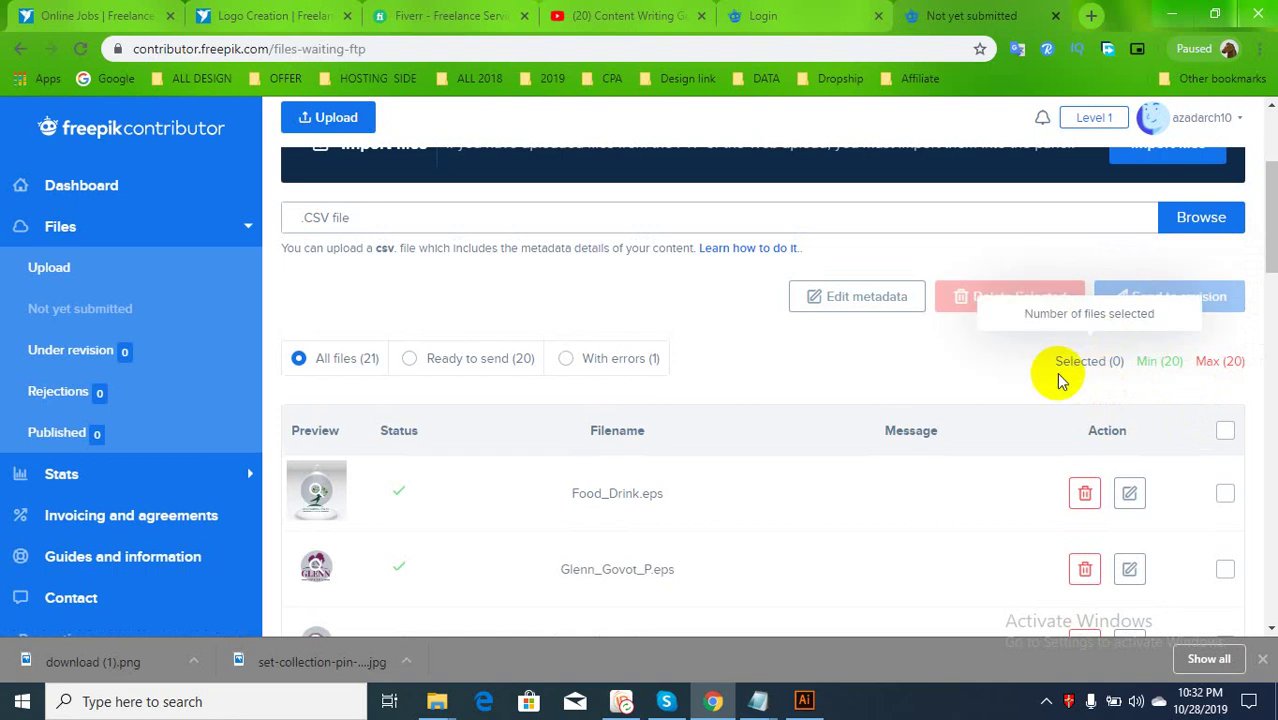
pyautogui.click(1224, 436)
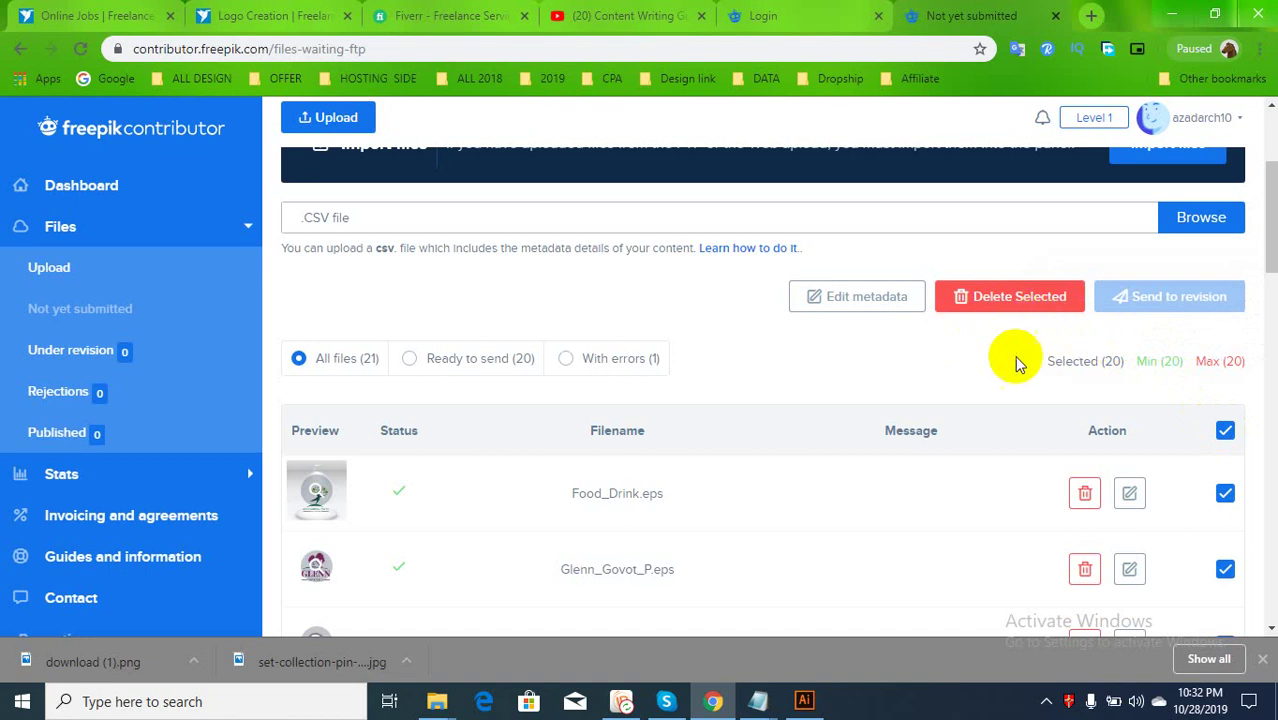
pyautogui.click(1226, 431)
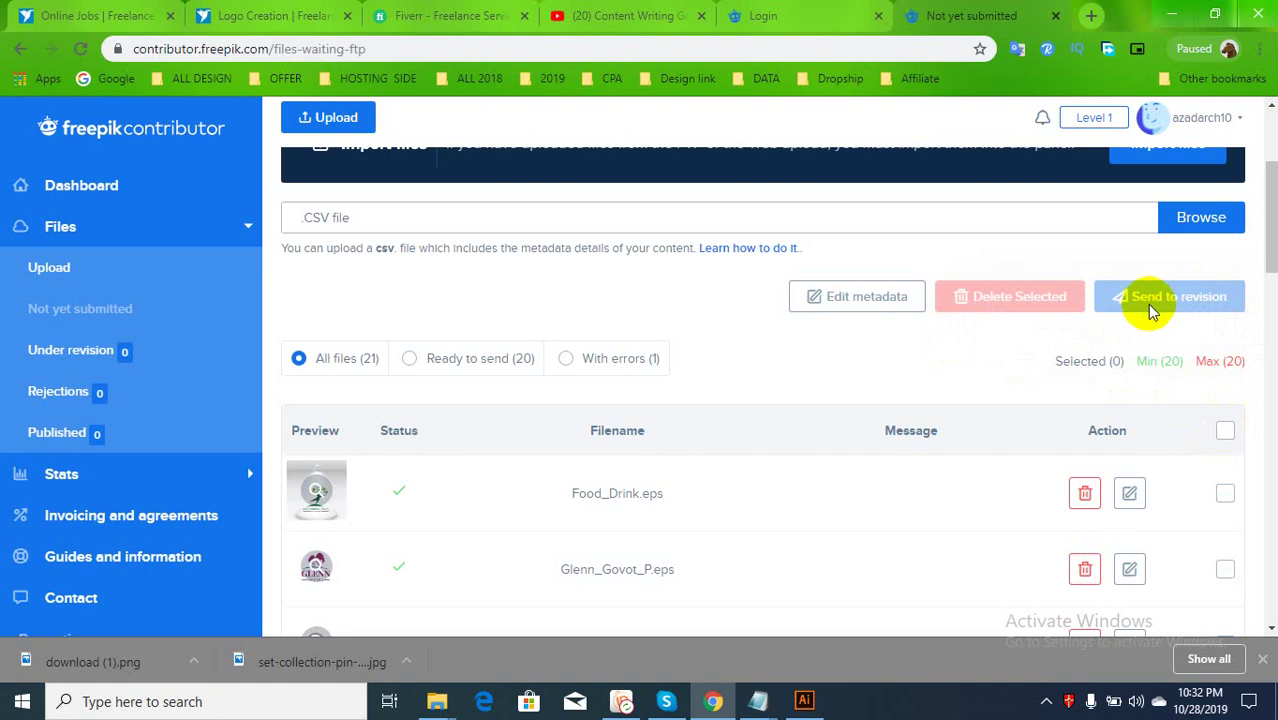
# Scroll through the file list to locate the undersized Food--Drink.jpg row
pyautogui.scroll(2, 1013, 385)
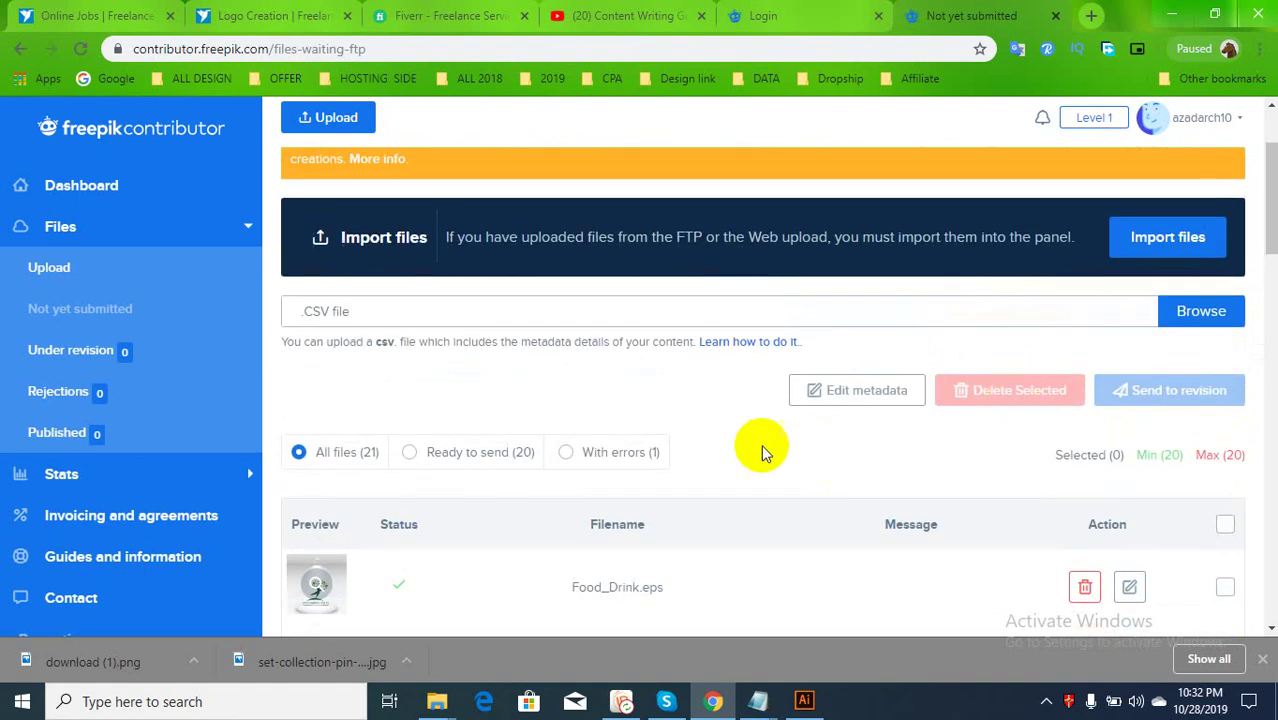
pyautogui.scroll(1, 752, 453)
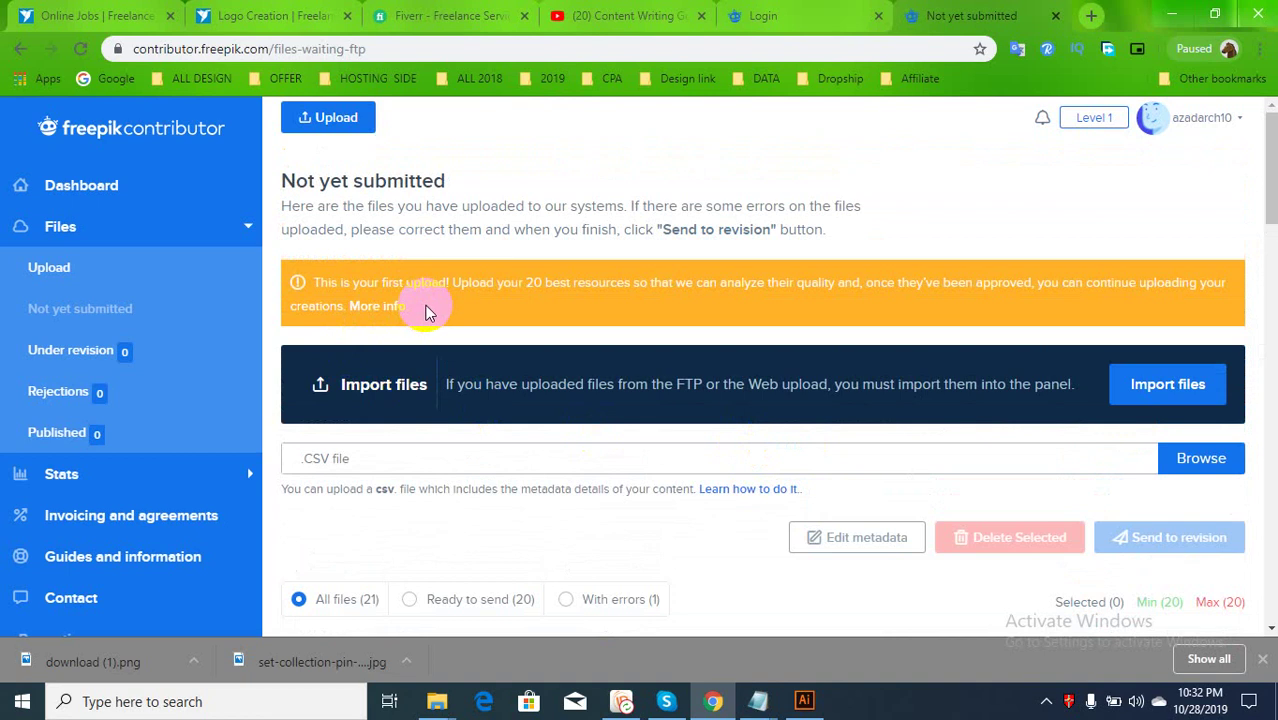
pyautogui.scroll(-5, 1070, 491)
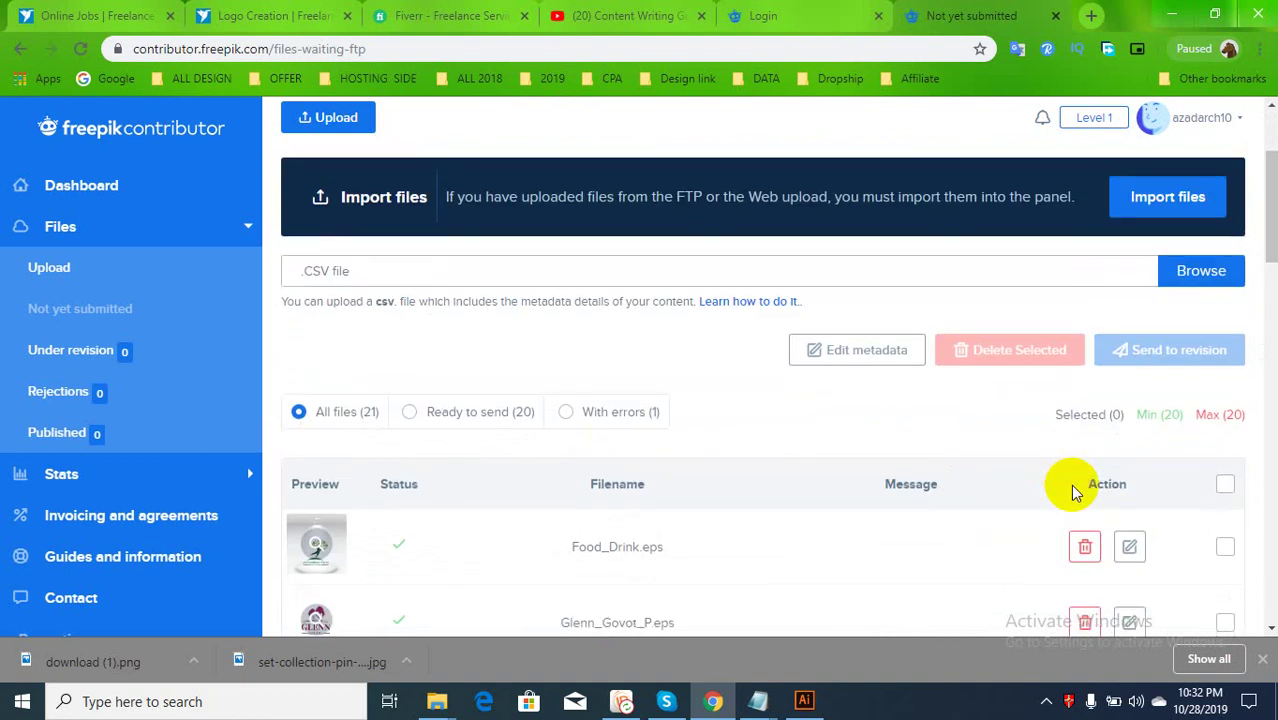
pyautogui.scroll(-10, 1072, 490)
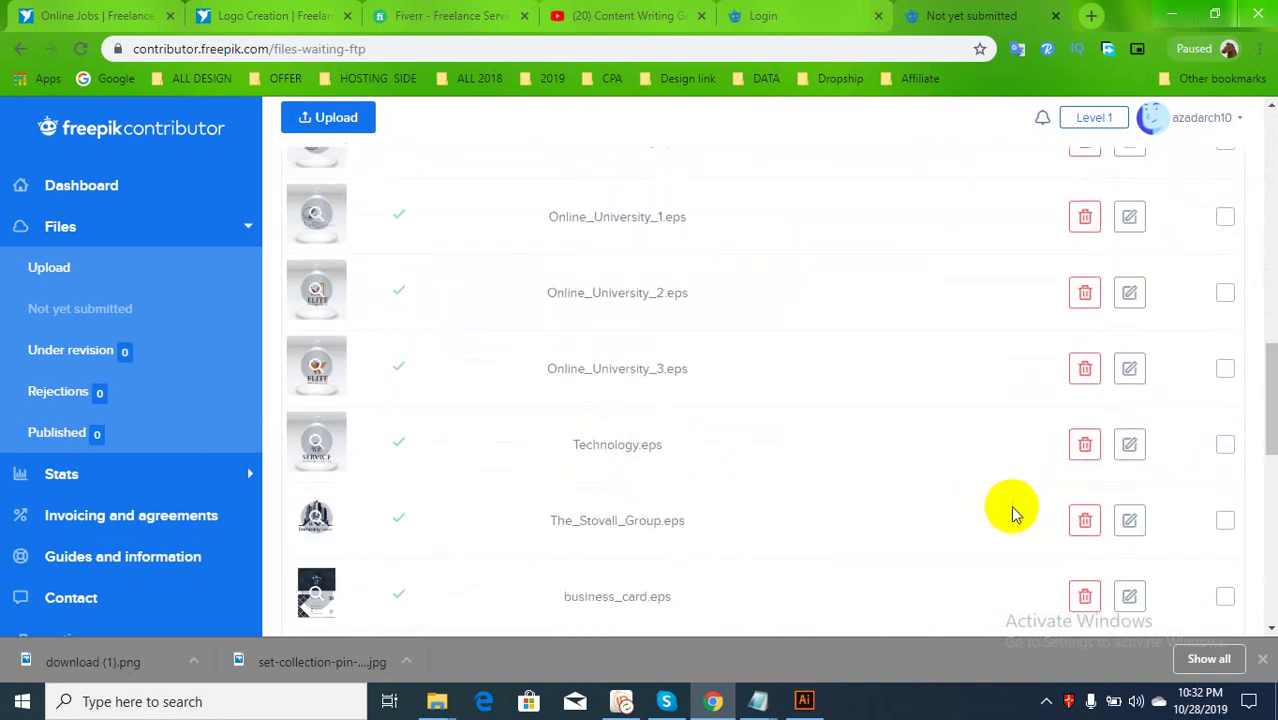
pyautogui.scroll(-4, 1012, 515)
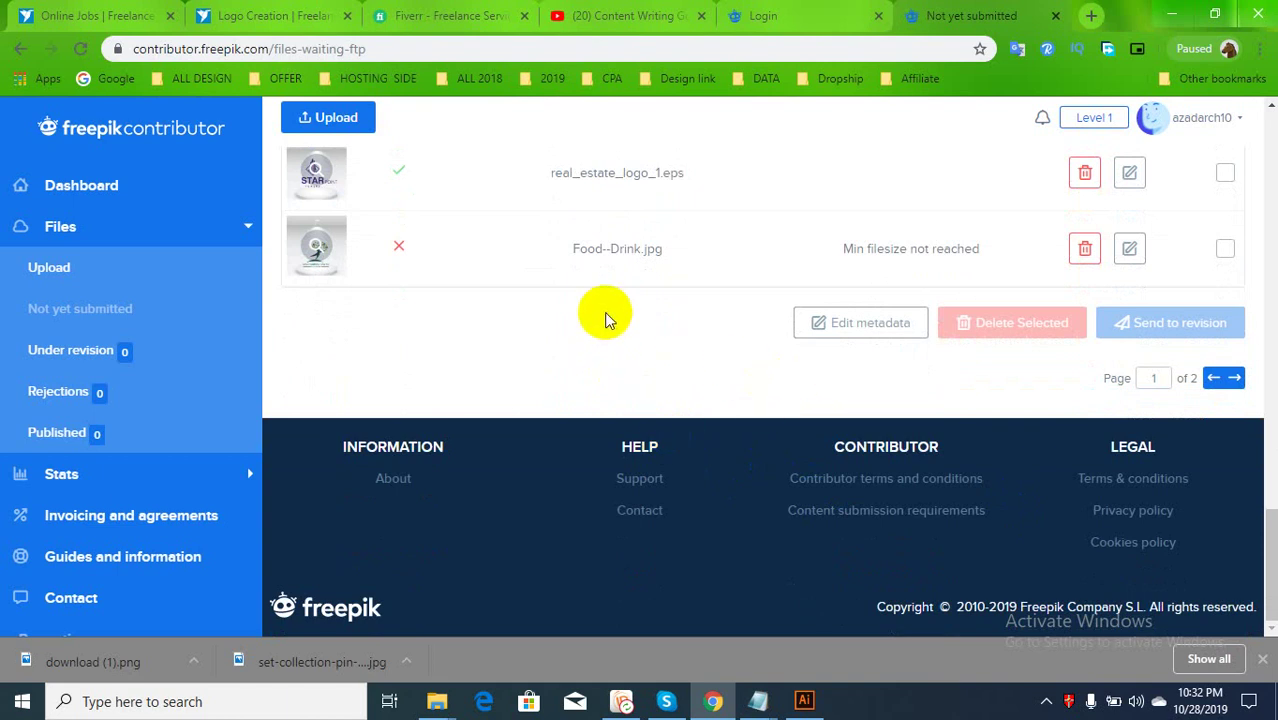
pyautogui.scroll(1, 928, 272)
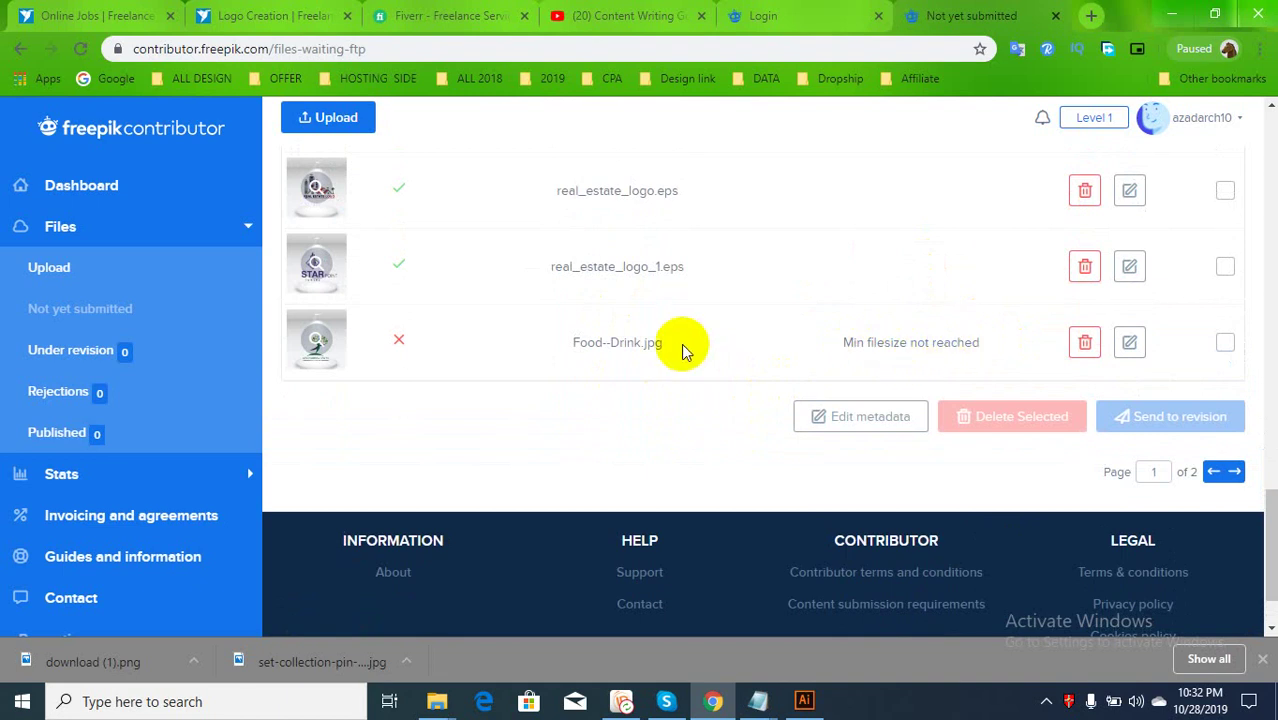
pyautogui.moveTo(316, 335)
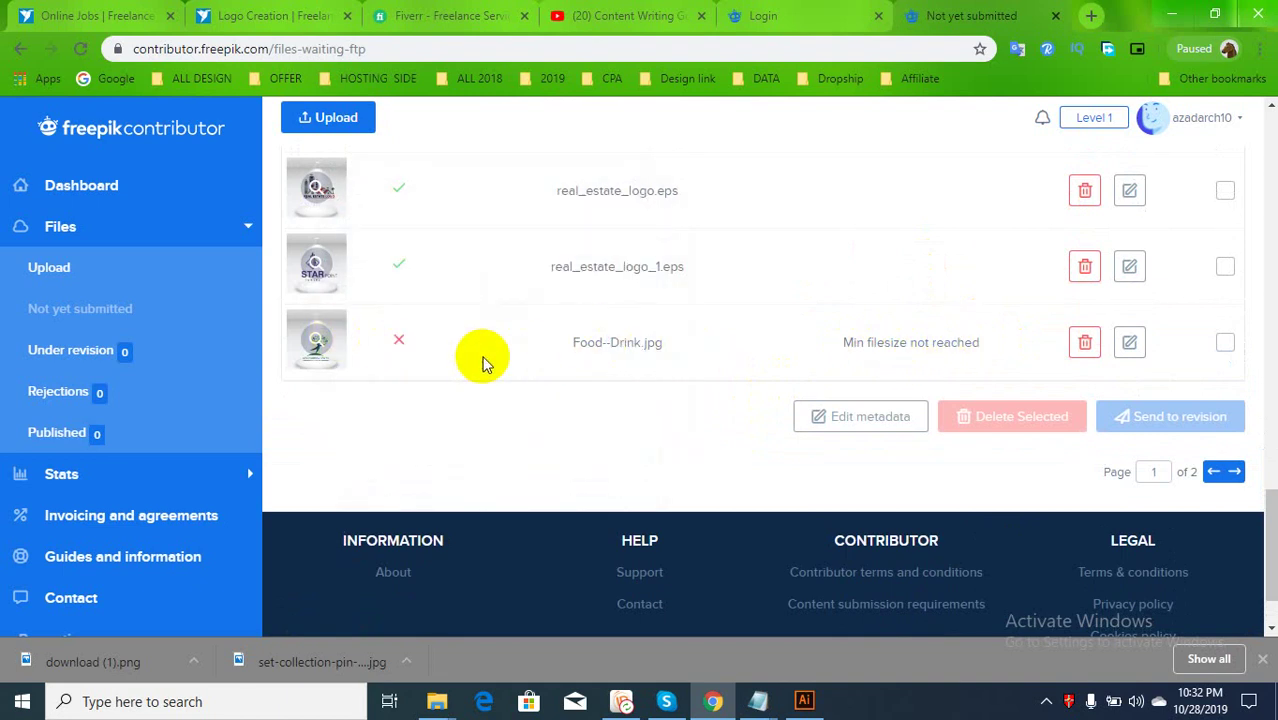
pyautogui.scroll(10, 480, 362)
pyautogui.scroll(6, 434, 374)
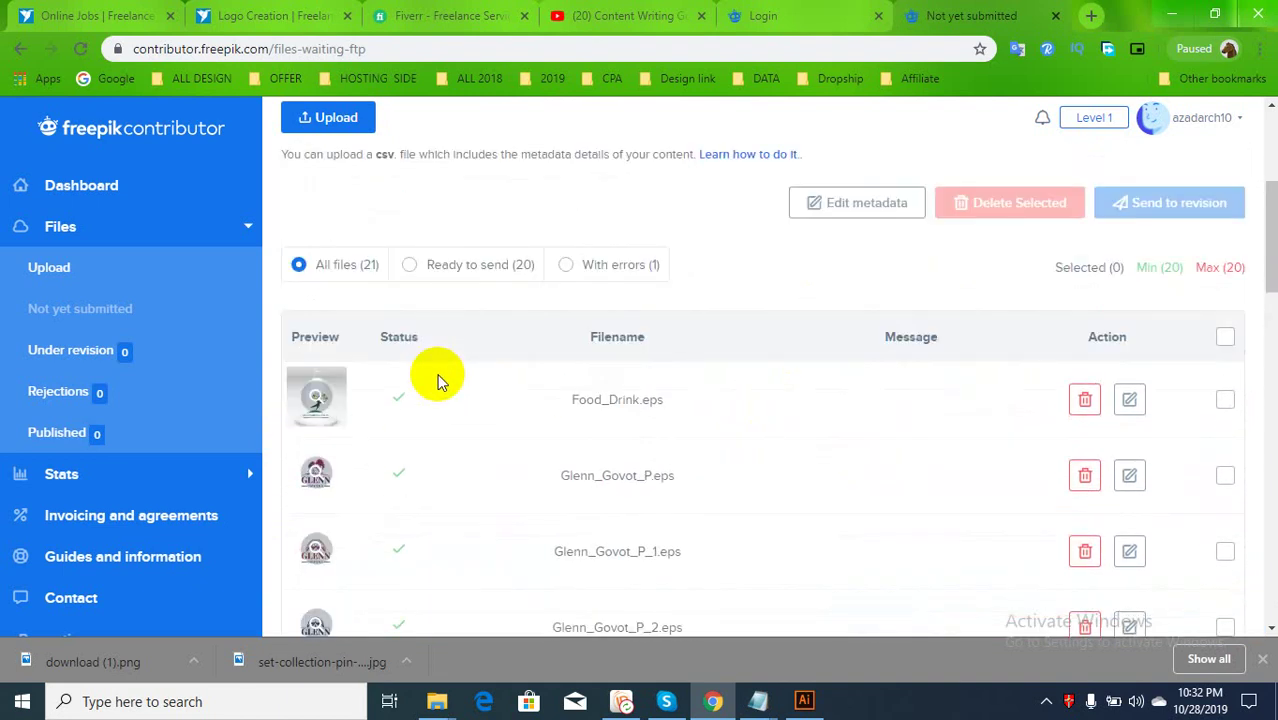
pyautogui.scroll(-2, 414, 451)
pyautogui.scroll(-15, 414, 458)
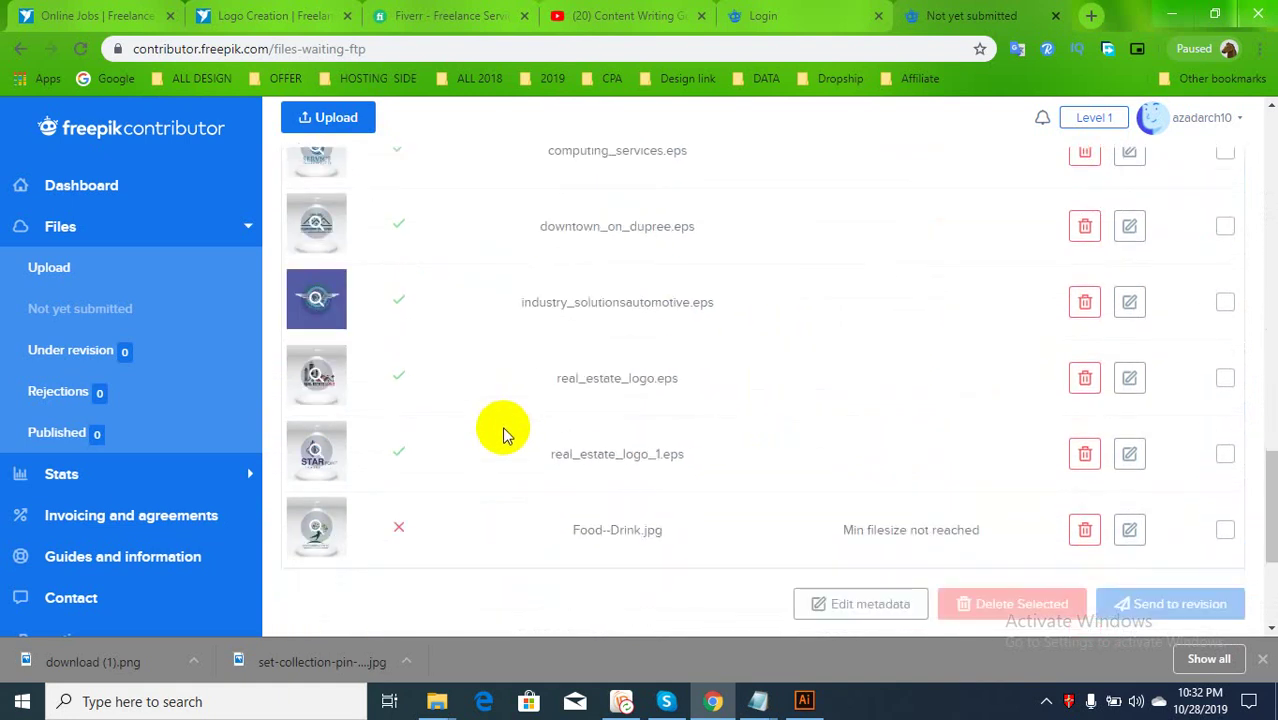
# Delete Food--Drink.jpg, confirming the deletion, and reload the file list
pyautogui.click(1085, 343)
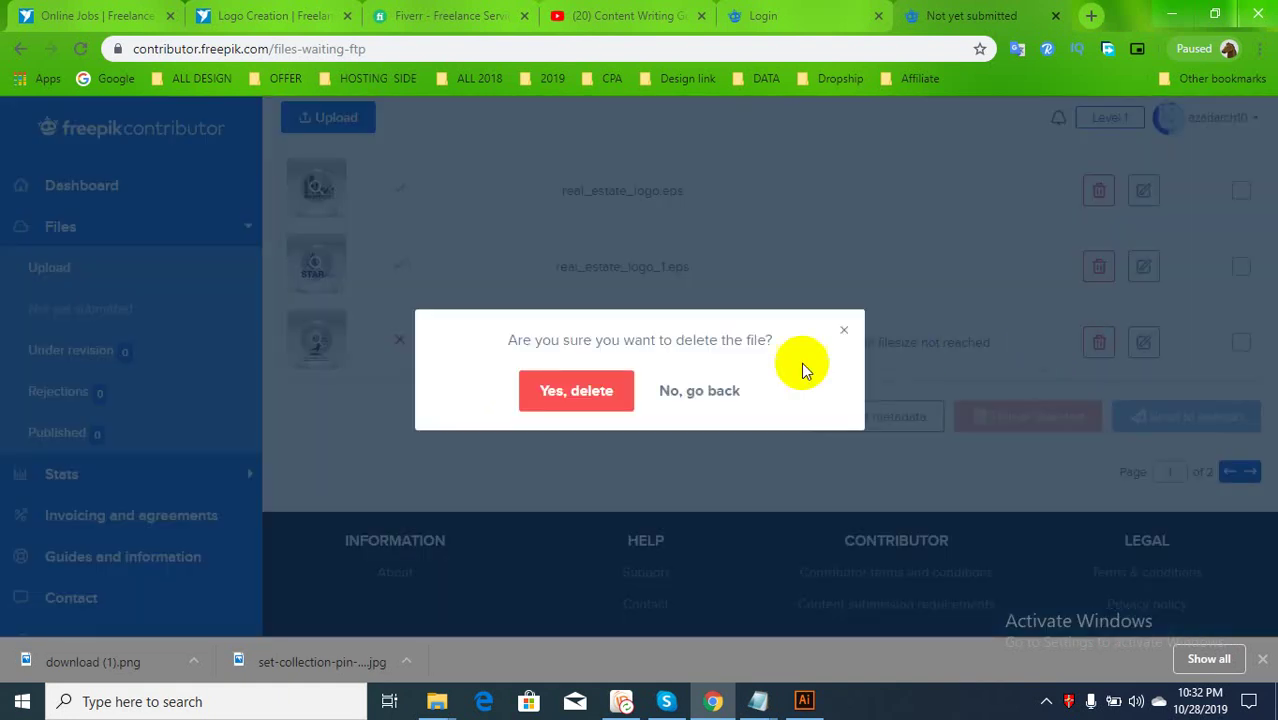
pyautogui.click(591, 391)
pyautogui.click(591, 391)
pyautogui.scroll(15, 790, 405)
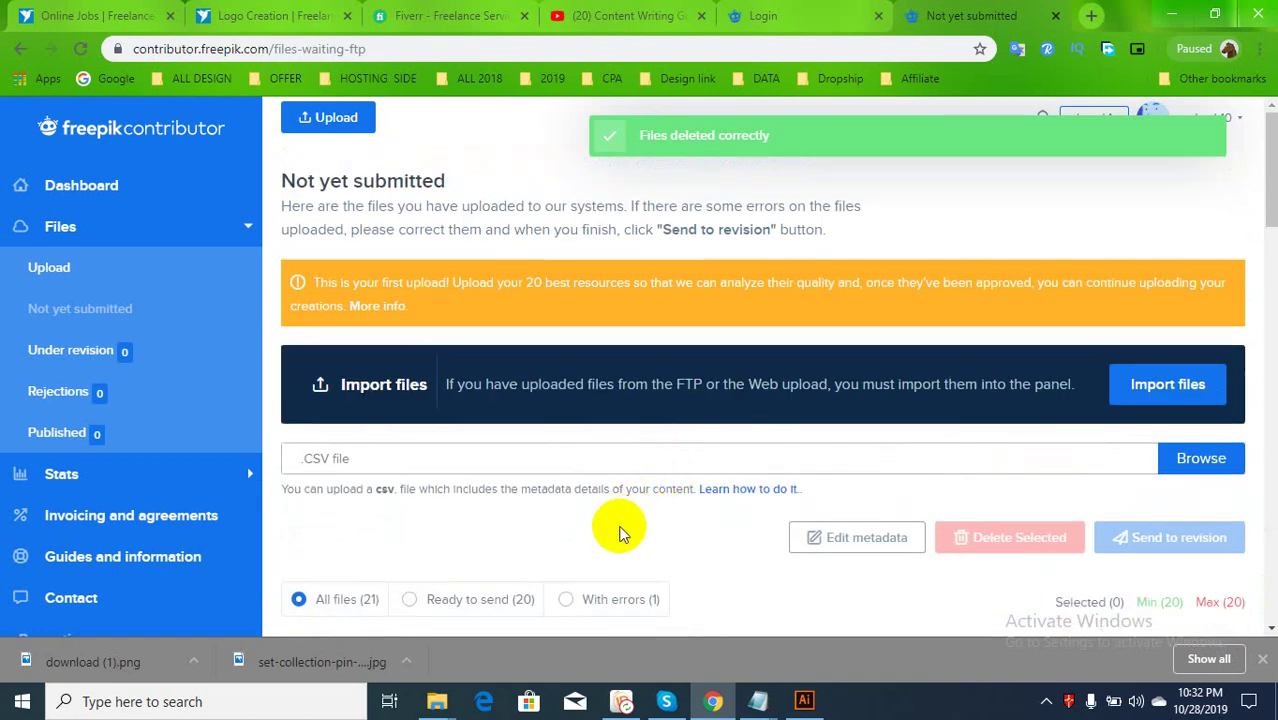
pyautogui.scroll(-2, 455, 440)
pyautogui.click(84, 50)
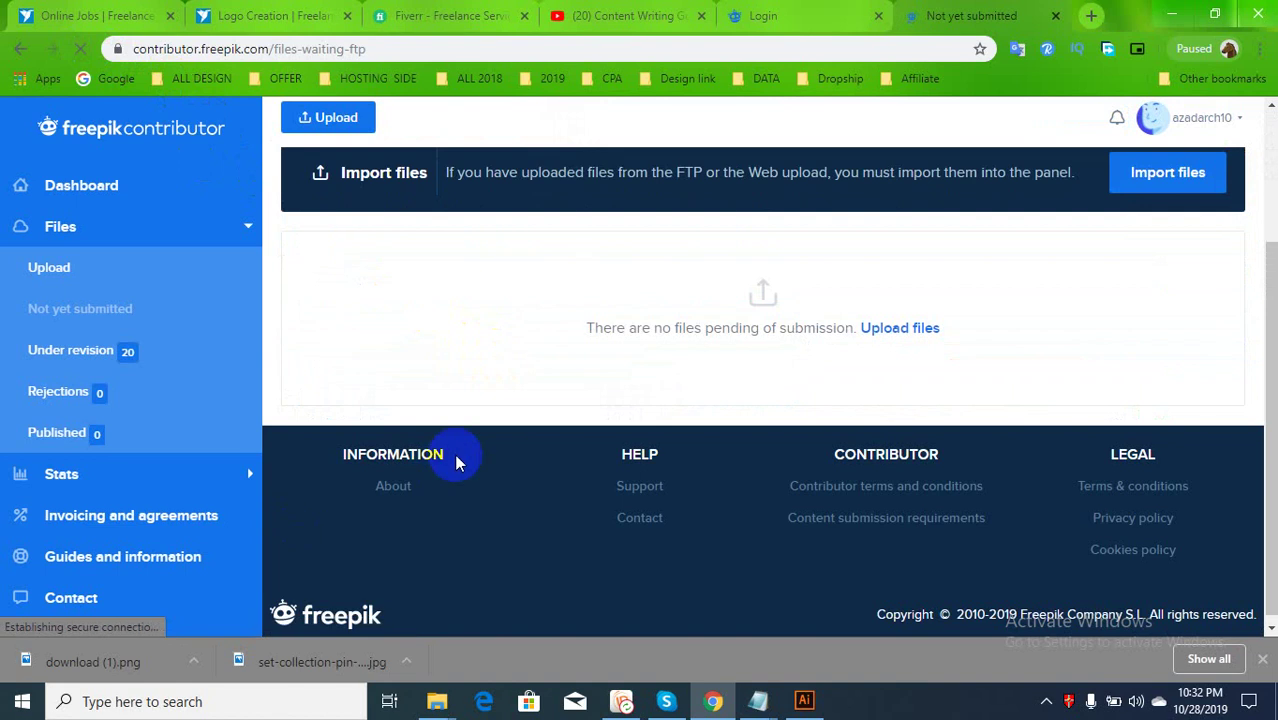
# Open Under revision and browse the 20 logos submitted on 28 Oct 2019, including Food_Drink.eps
pyautogui.scroll(2, 727, 478)
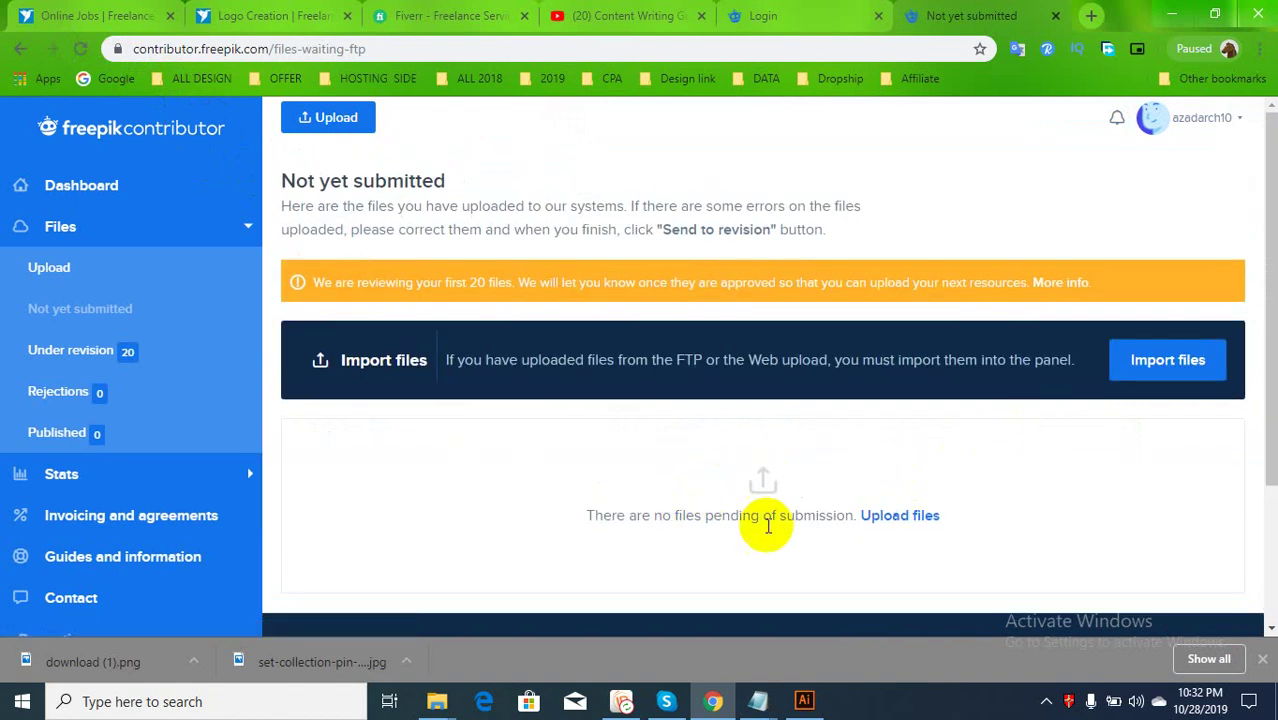
pyautogui.scroll(-2, 880, 425)
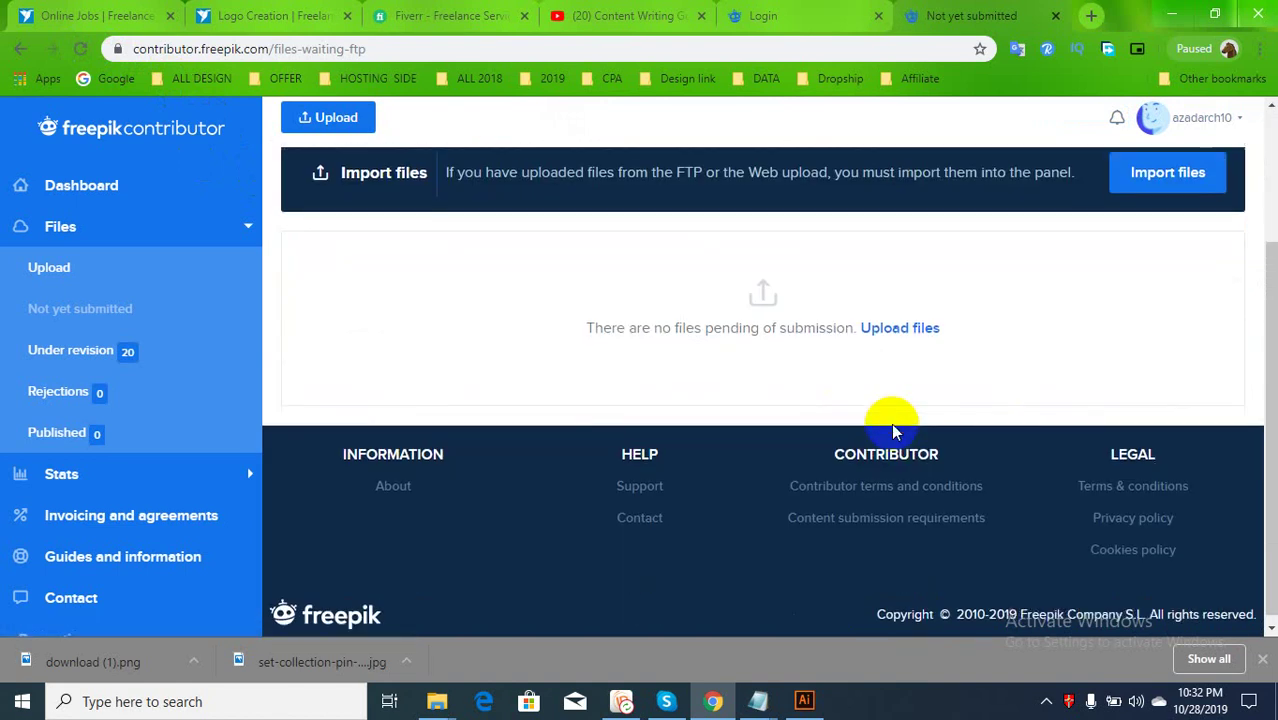
pyautogui.scroll(2, 899, 371)
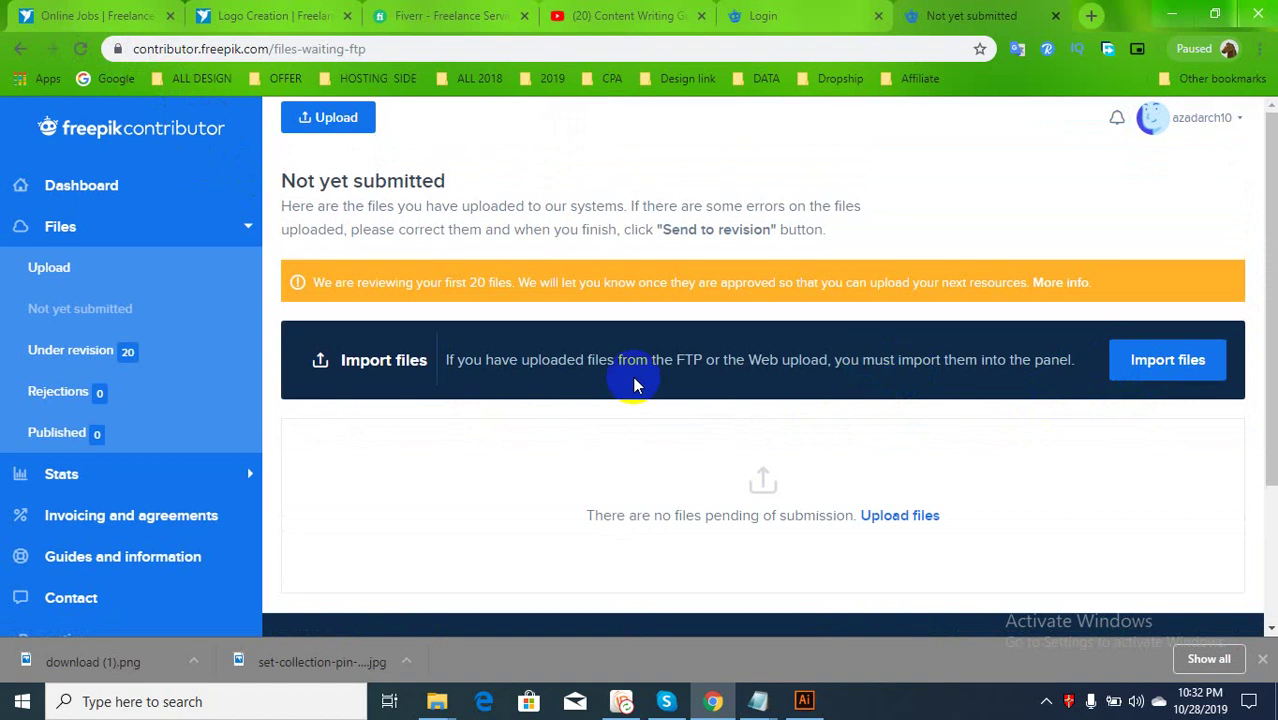
pyautogui.click(66, 355)
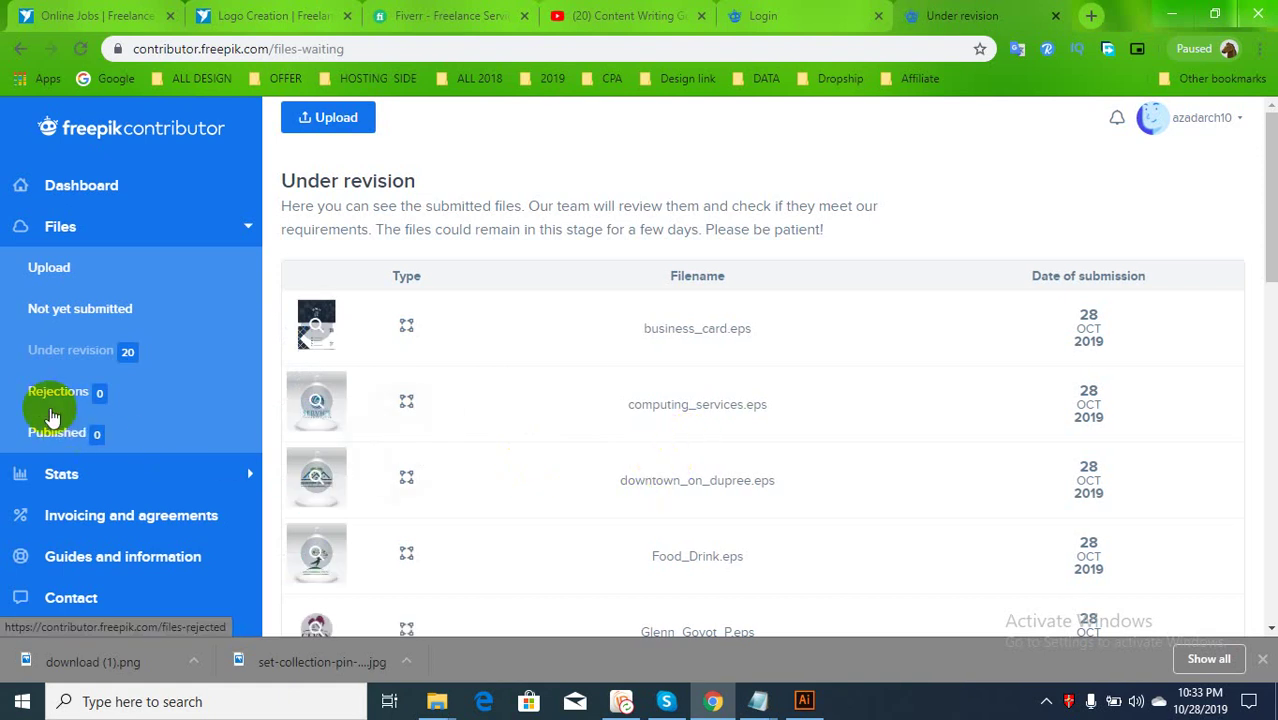
pyautogui.scroll(-15, 551, 448)
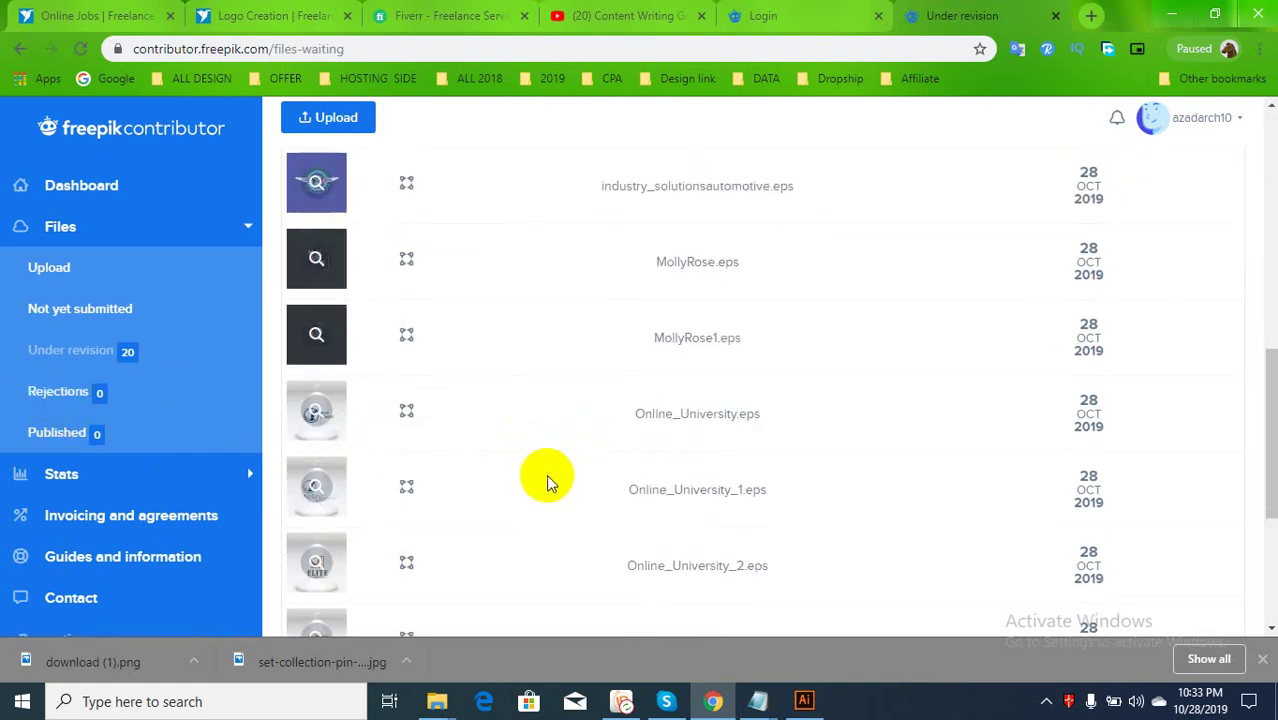
pyautogui.scroll(5, 609, 466)
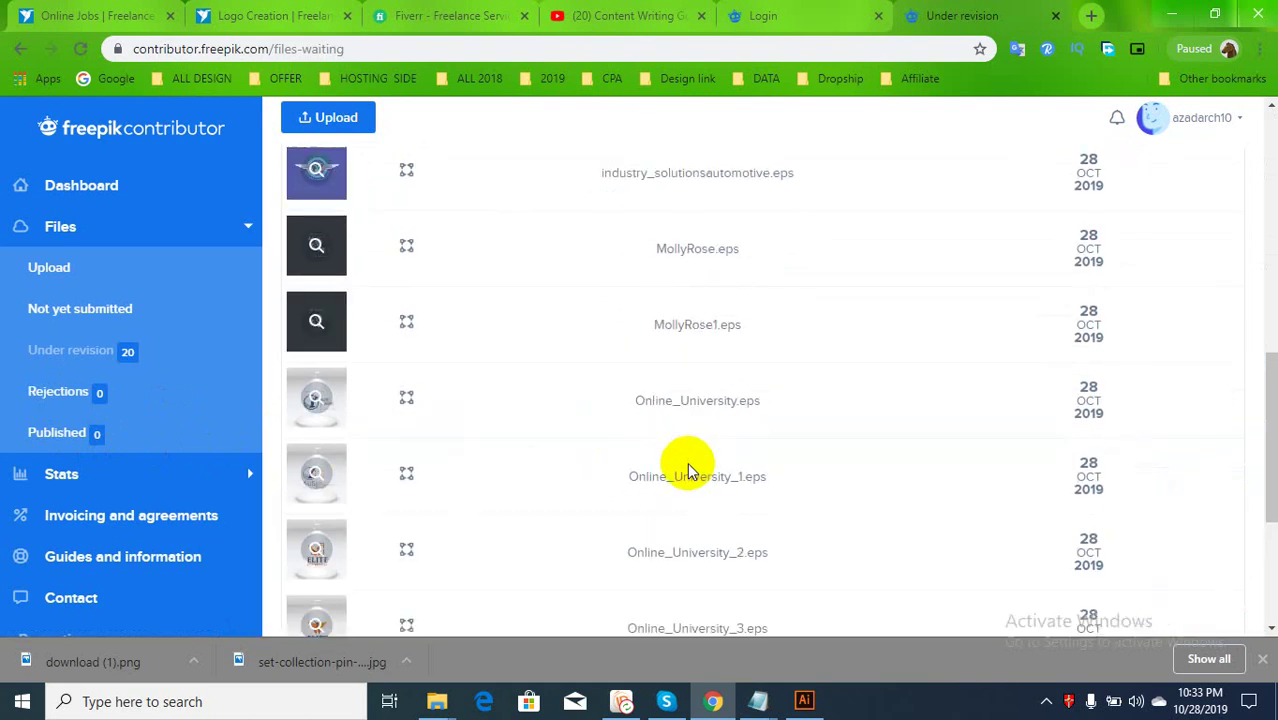
pyautogui.scroll(6, 688, 470)
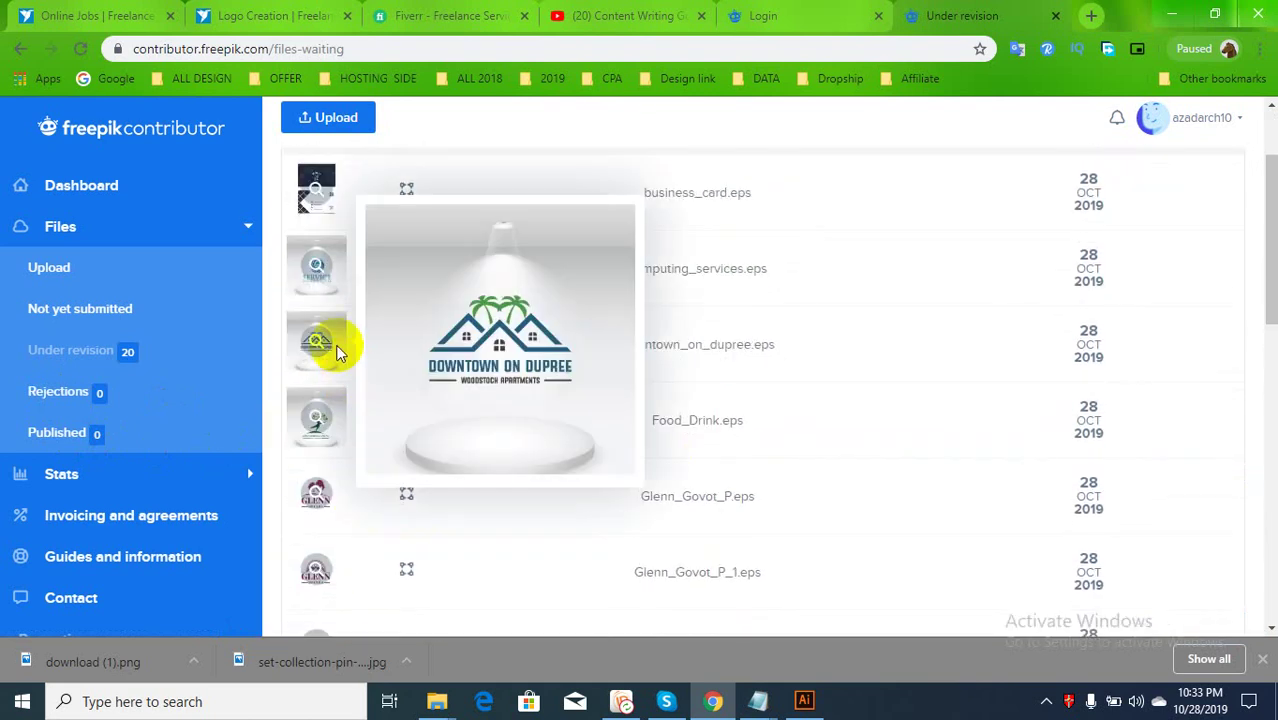
pyautogui.scroll(1, 335, 350)
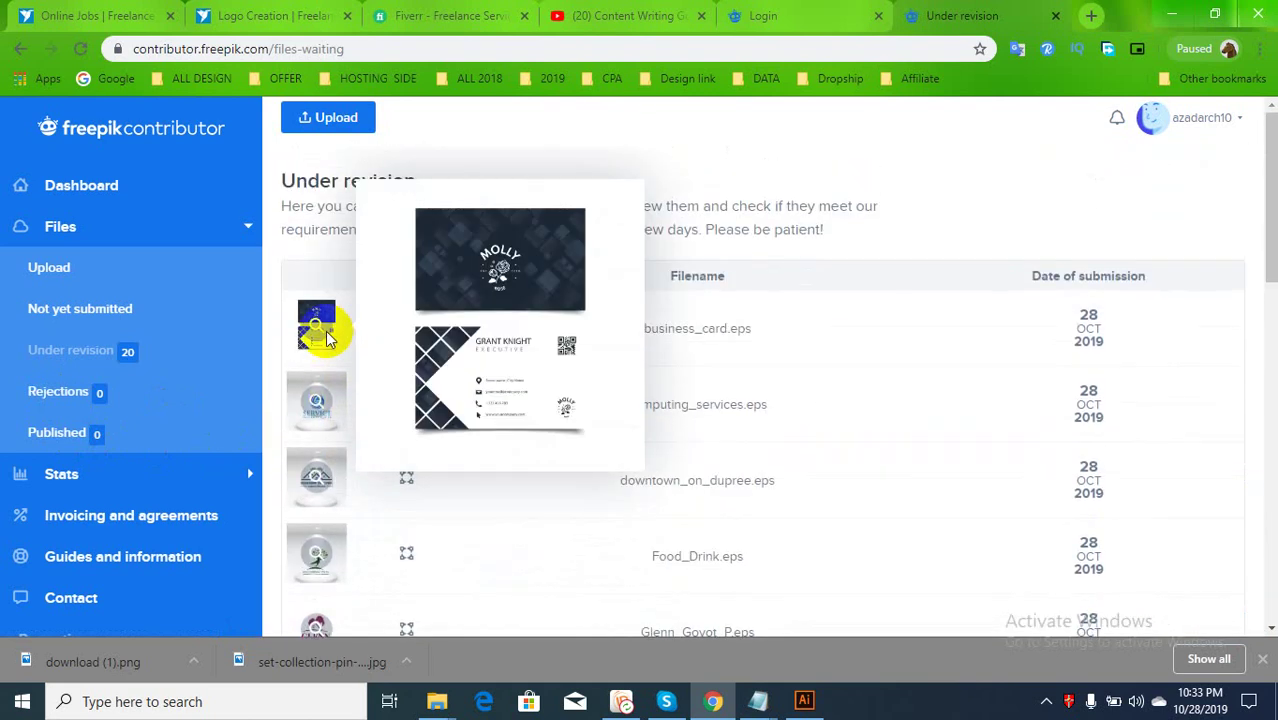
pyautogui.scroll(-8, 919, 414)
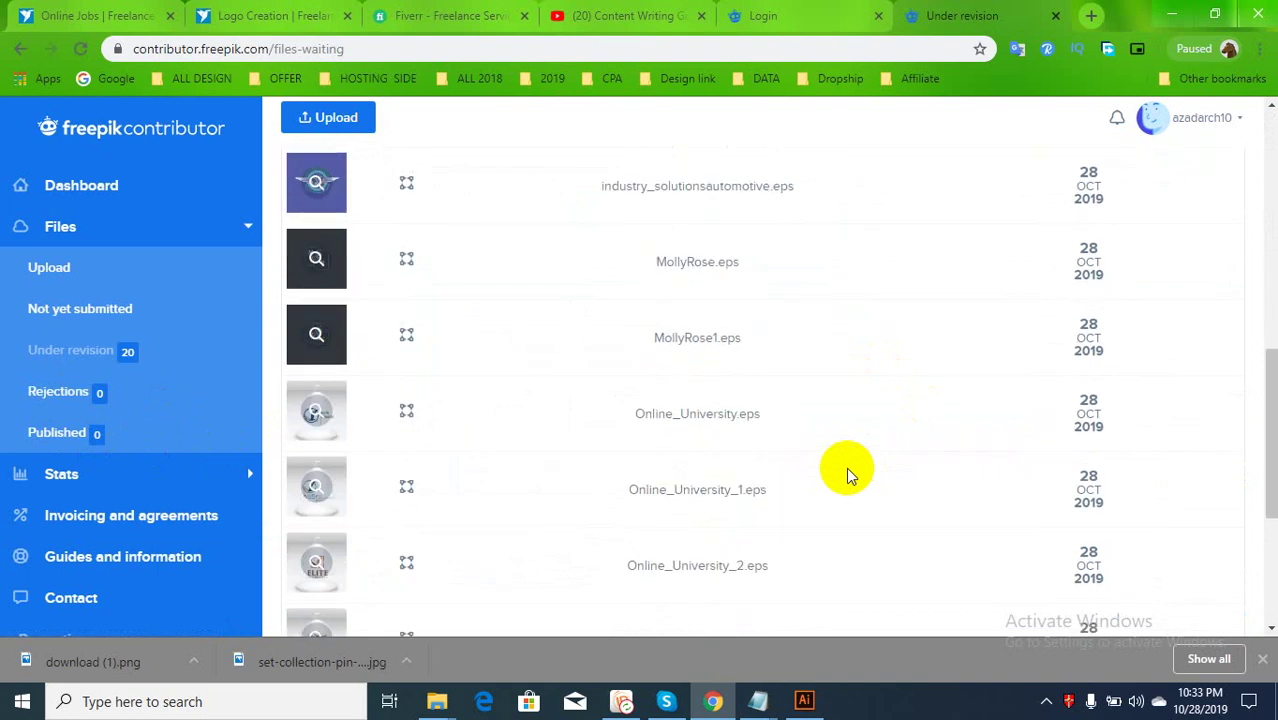